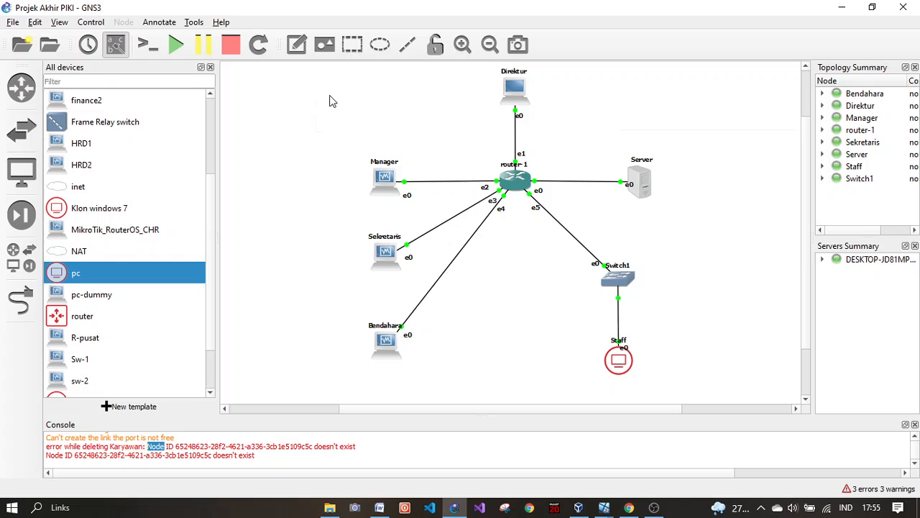
Step: Highlight the Direktur, Staff, Manager, Sekretaris, Bendahara, Switch1 and Server nodes in the GNS3 topology
drag(324, 92, 343, 121)
drag(443, 74, 411, 108)
drag(527, 329, 561, 363)
drag(329, 138, 334, 223)
mouse_move(353, 165)
mouse_down()
mouse_move(428, 394)
mouse_move(413, 145)
mouse_move(409, 403)
mouse_move(410, 272)
mouse_move(363, 169)
mouse_up()
drag(553, 339, 574, 327)
mouse_move(570, 281)
mouse_down()
mouse_move(673, 288)
mouse_move(639, 257)
mouse_move(617, 286)
mouse_move(567, 292)
mouse_up()
mouse_move(579, 329)
mouse_down()
mouse_move(678, 390)
mouse_move(622, 372)
mouse_move(676, 396)
mouse_move(617, 374)
mouse_move(578, 345)
mouse_up()
drag(350, 130, 362, 166)
drag(608, 145, 617, 122)
Step: On the Server VM, open the Local Area Connection's TCP/IPv4 properties
mouse_move(604, 507)
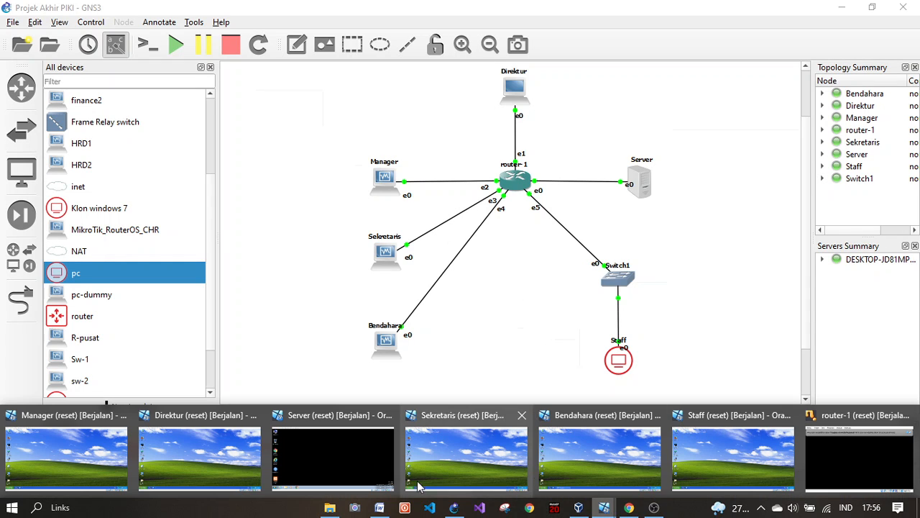
click(353, 459)
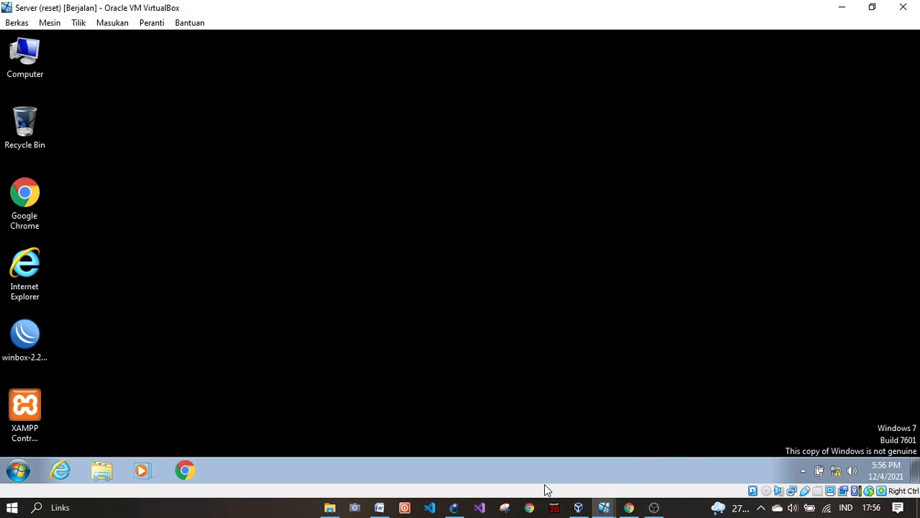
click(841, 468)
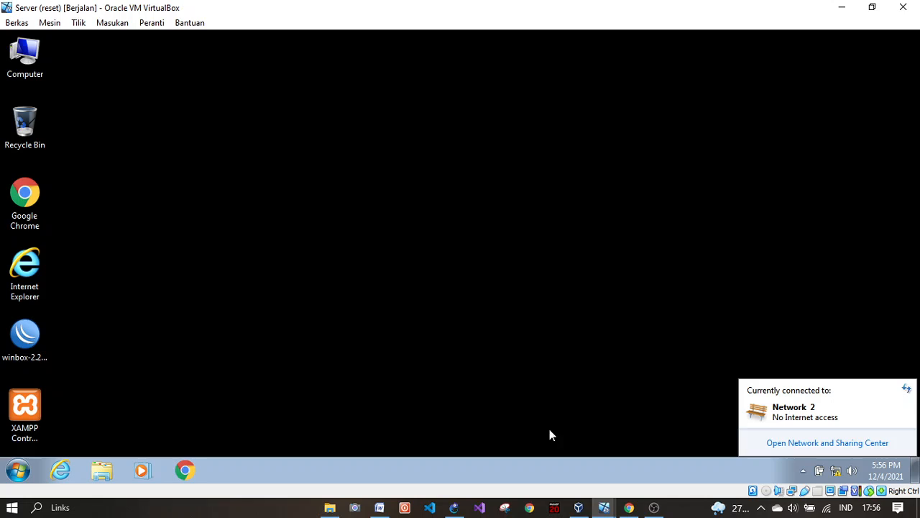
click(819, 440)
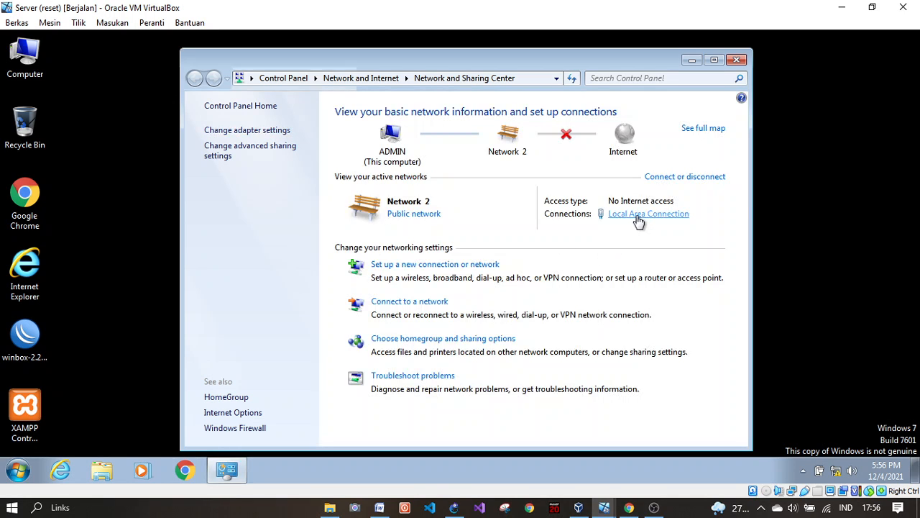
click(638, 214)
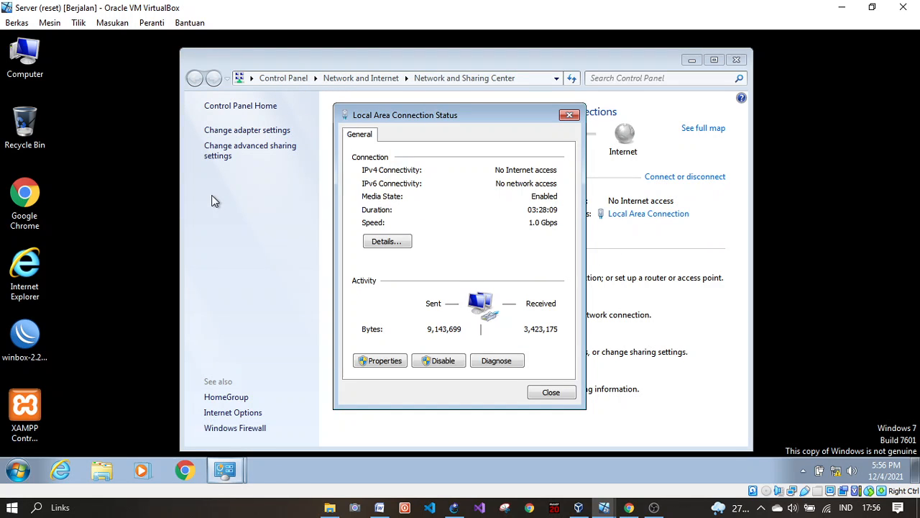
click(381, 361)
double_click(468, 279)
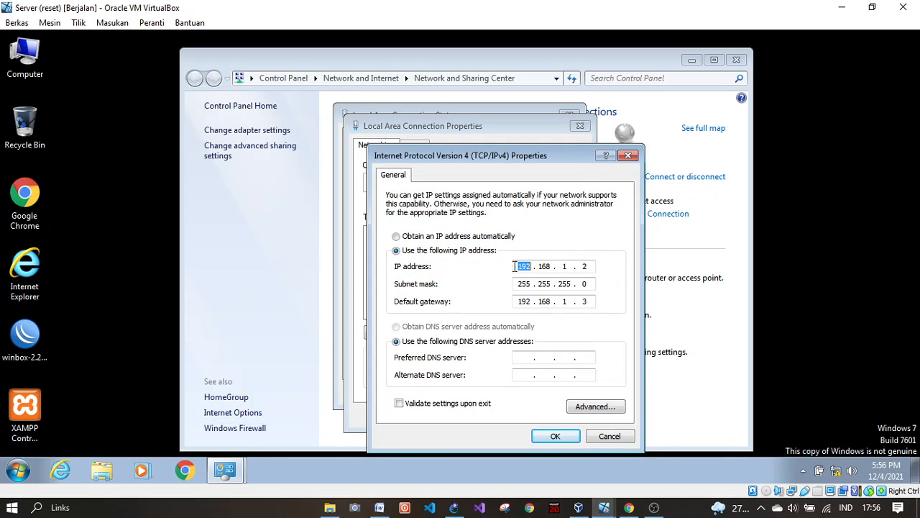
Step: Enter static IP 192.168.1.2 with mask 255.255.255.0, apply it and close the dialogs
click(511, 236)
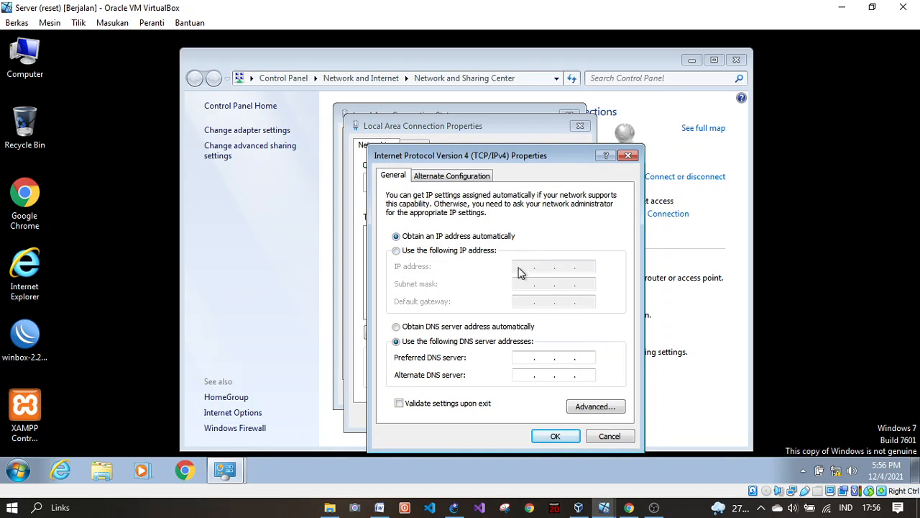
click(421, 251)
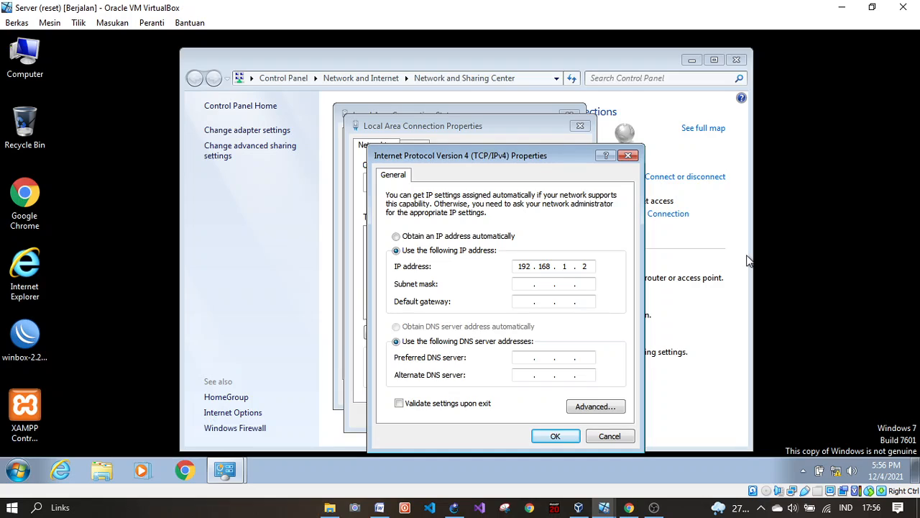
key(Tab)
key(Tab)
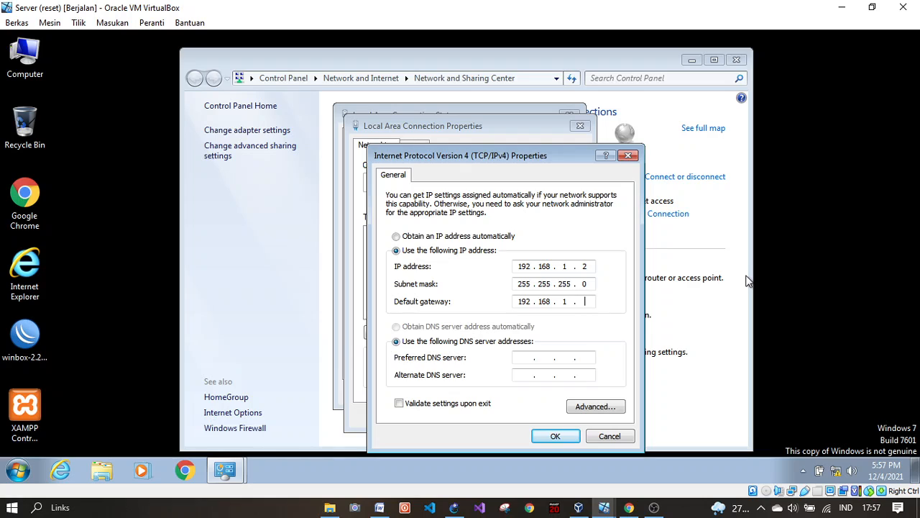
click(552, 436)
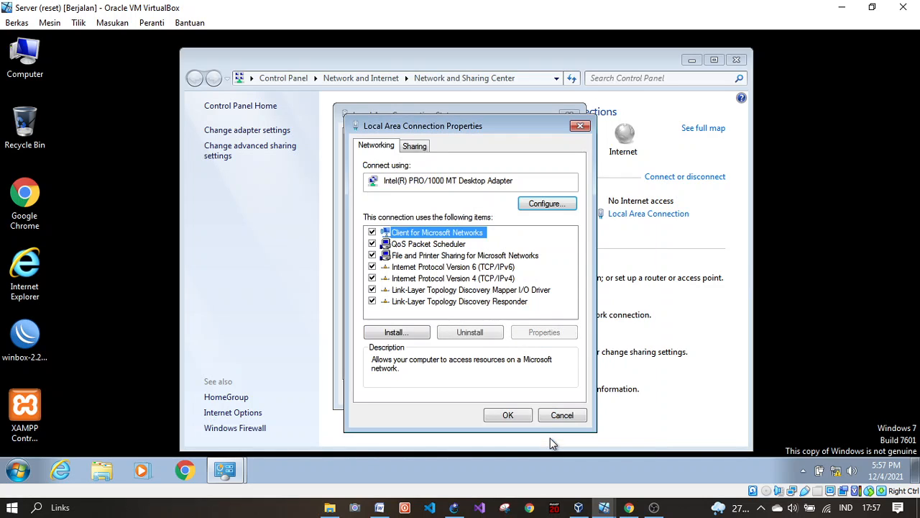
click(510, 417)
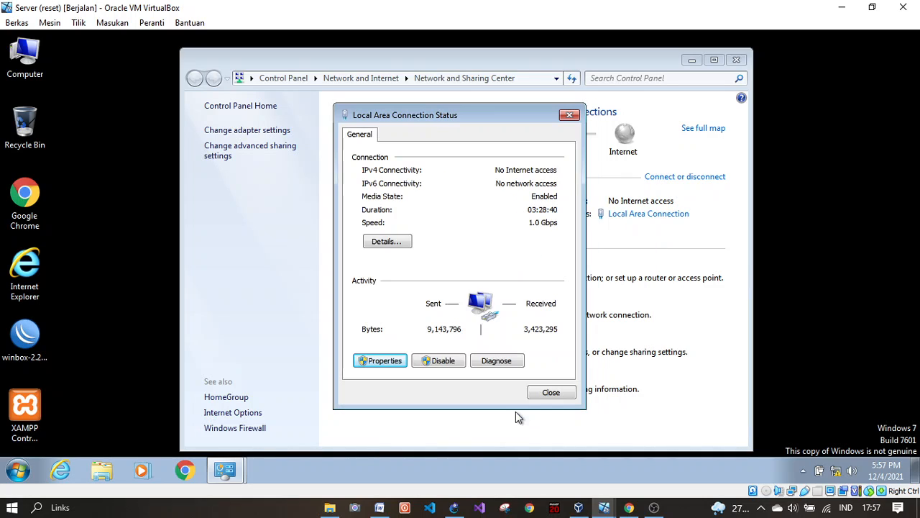
click(551, 393)
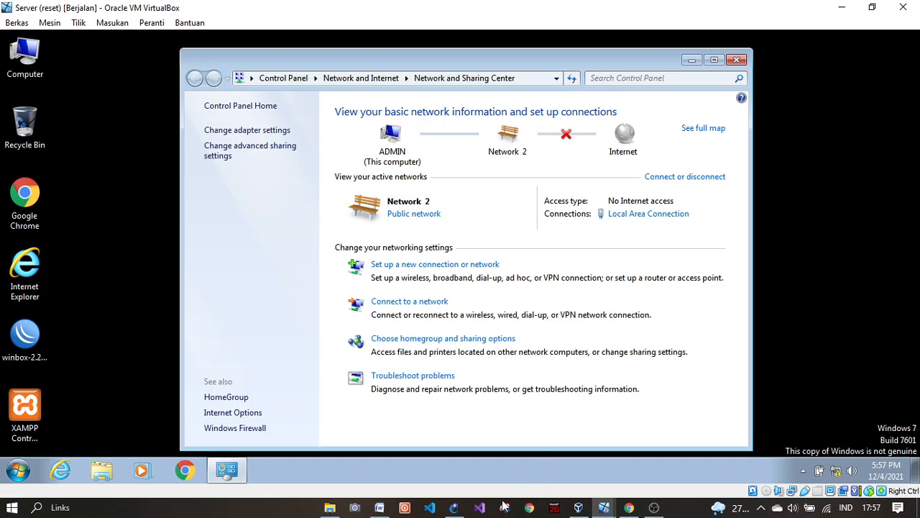
click(455, 507)
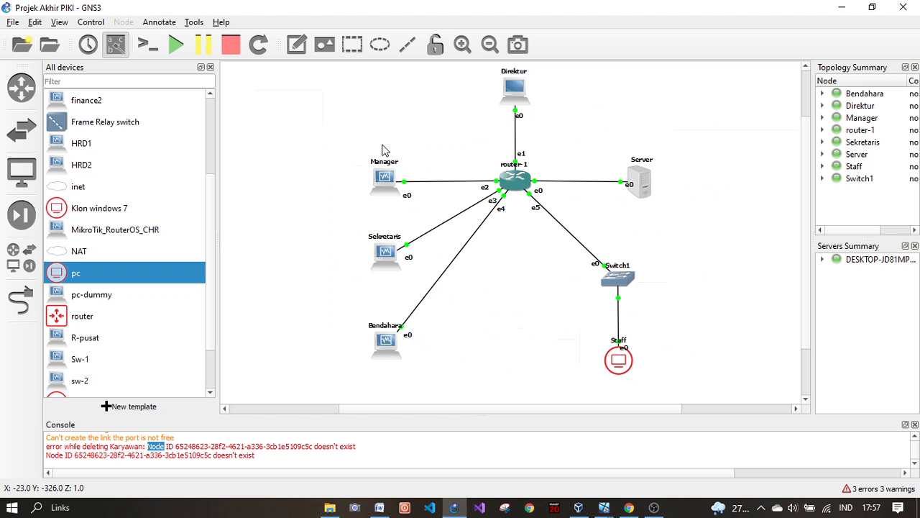
Step: Select and highlight the Manager, Switch1 and Staff nodes in the topology
click(400, 162)
drag(389, 156, 360, 98)
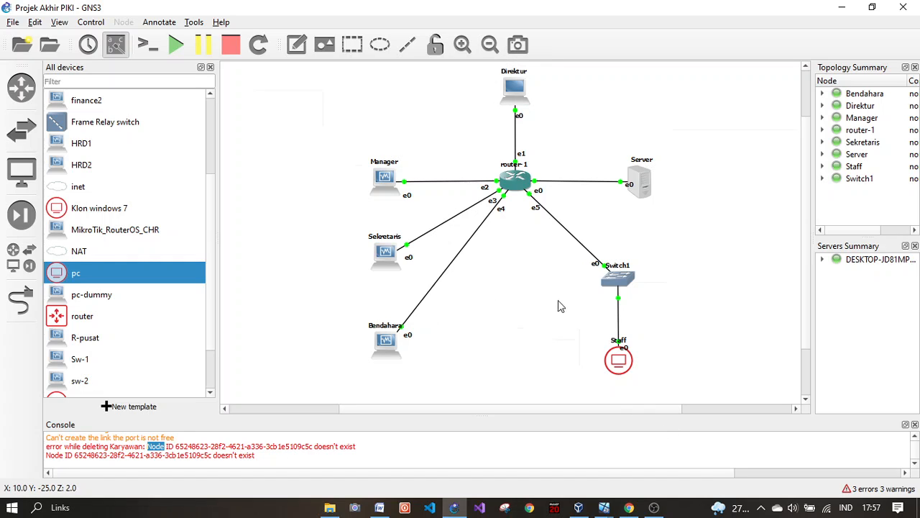
mouse_move(599, 508)
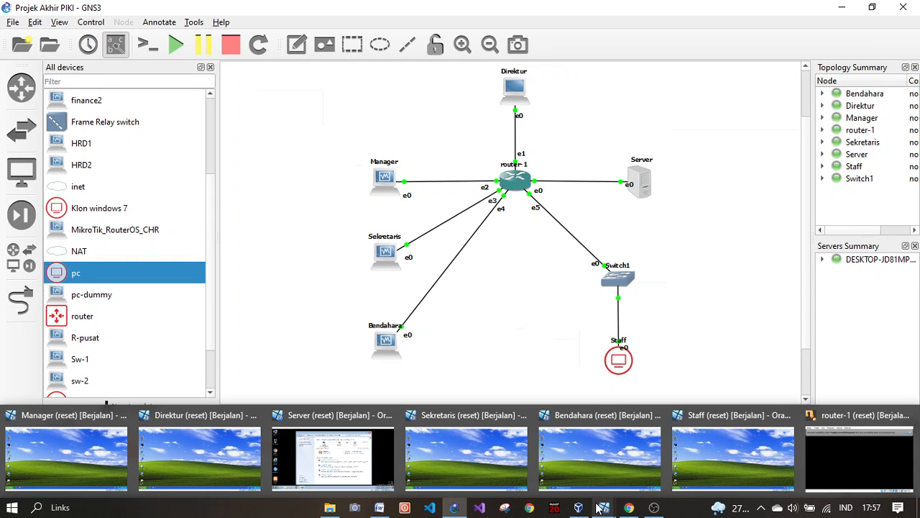
drag(571, 258, 529, 305)
mouse_move(607, 508)
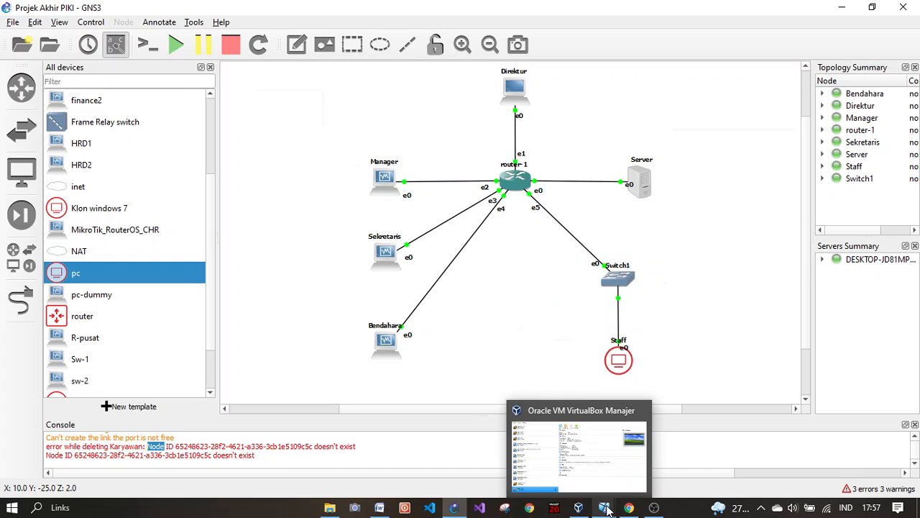
Step: Close the Server VM's Network and Sharing Center to reach its Windows 7 desktop
click(370, 467)
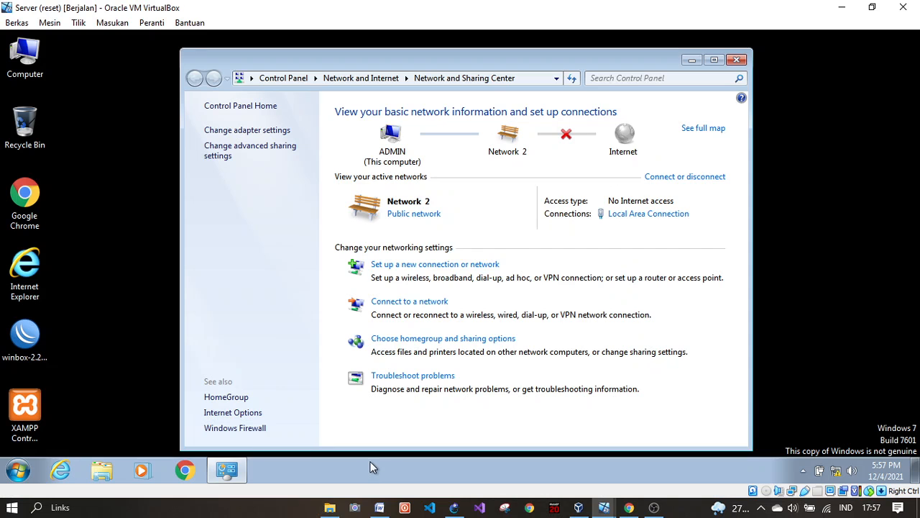
click(737, 62)
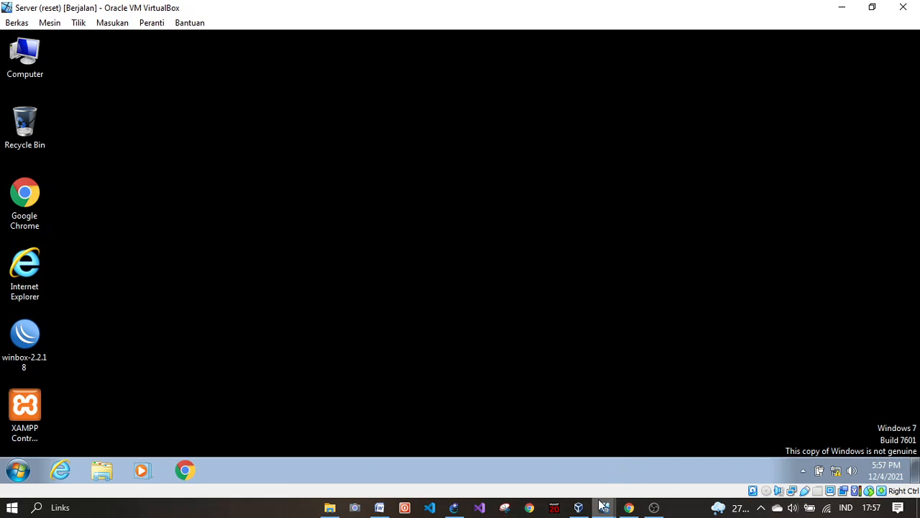
mouse_move(602, 503)
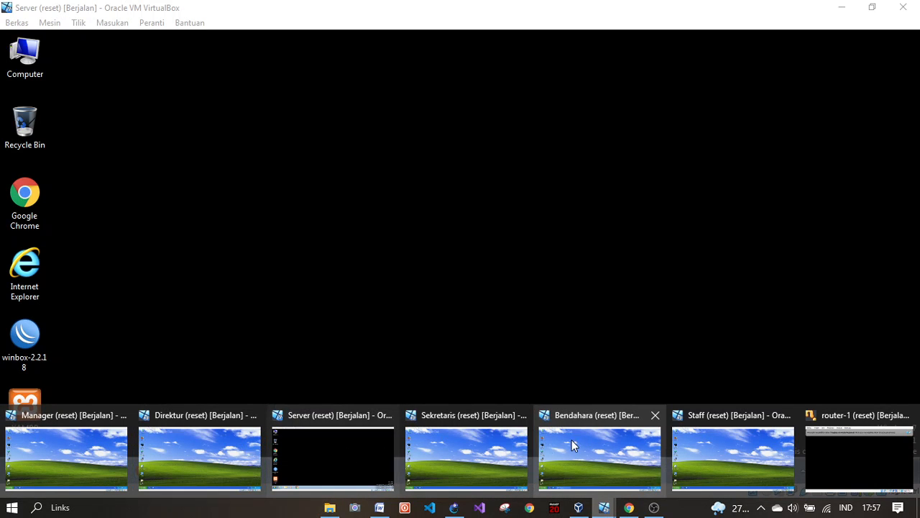
click(308, 454)
Step: Launch WinBox and connect to the MikroTik router by its MAC address
double_click(20, 340)
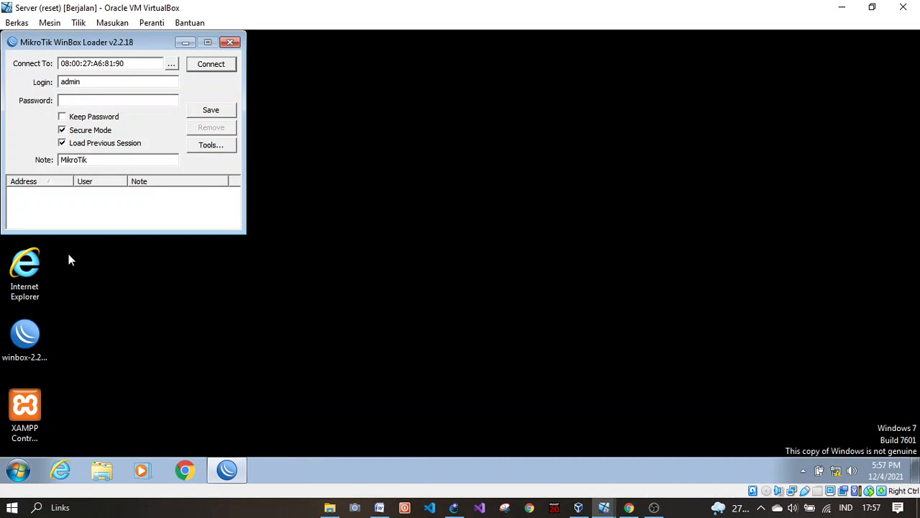
click(171, 64)
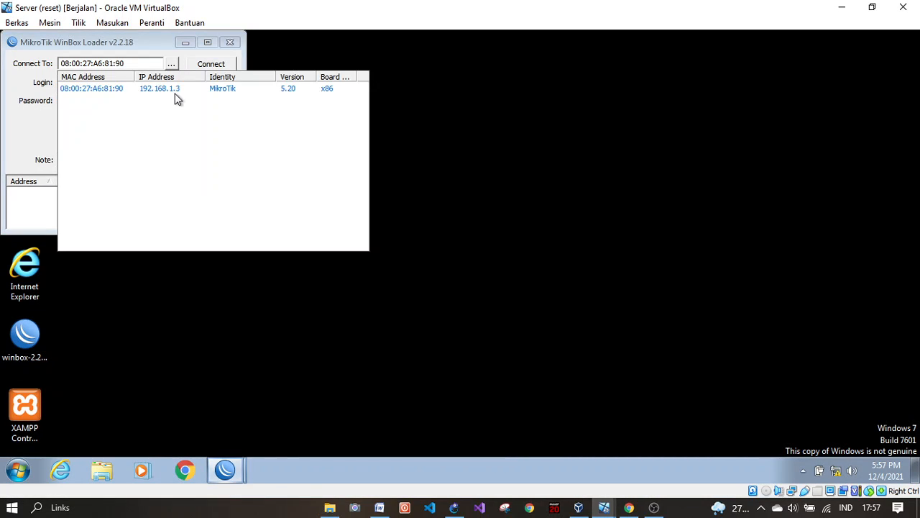
click(89, 88)
click(211, 64)
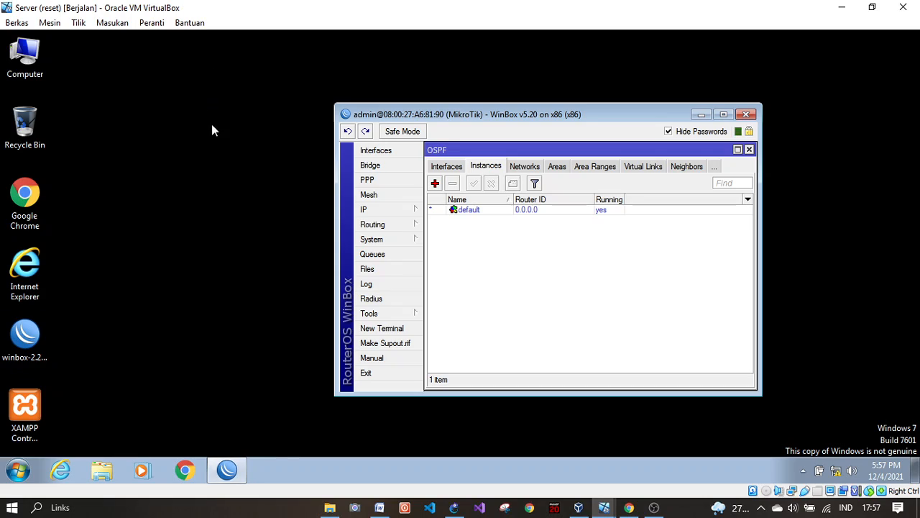
Step: Close the OSPF and DHCP Server windows and show the router's IP address list
click(749, 150)
click(749, 152)
click(376, 210)
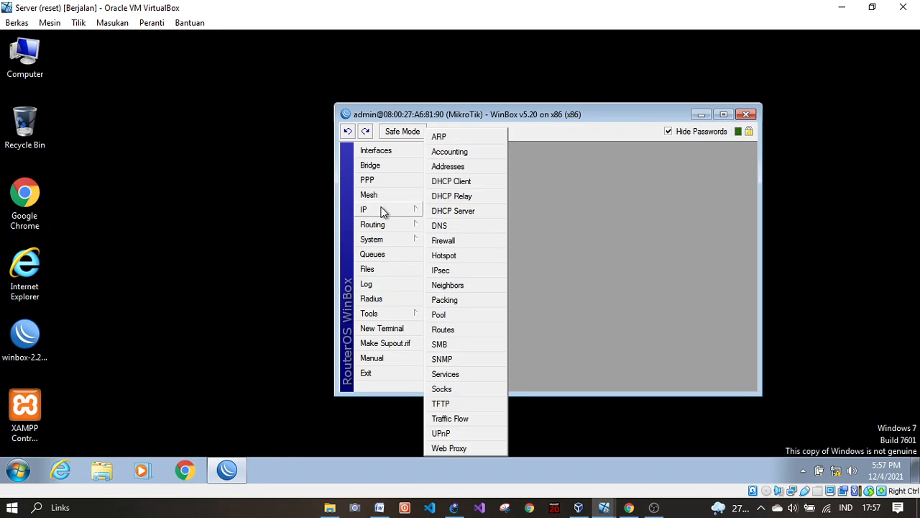
click(473, 165)
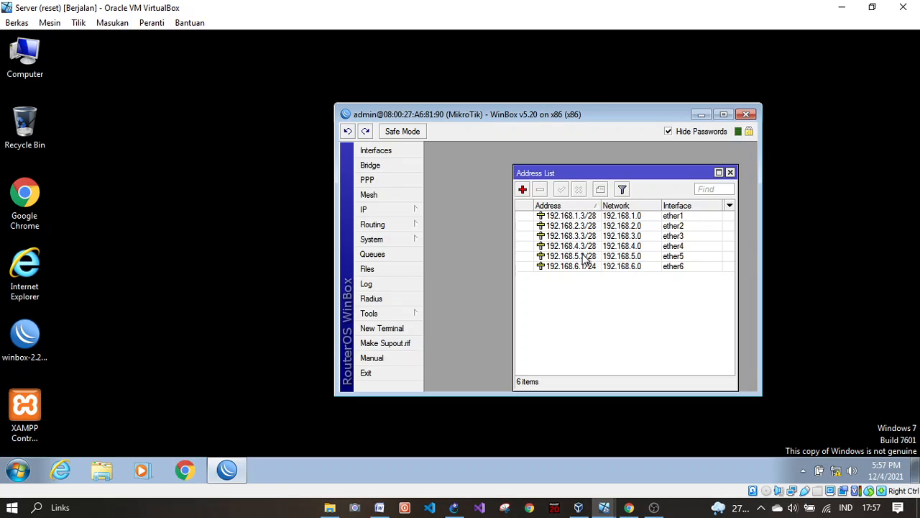
Step: Inspect the 192.168.1.3/28 address entry, comparing it with the GNS3 topology
mouse_move(582, 264)
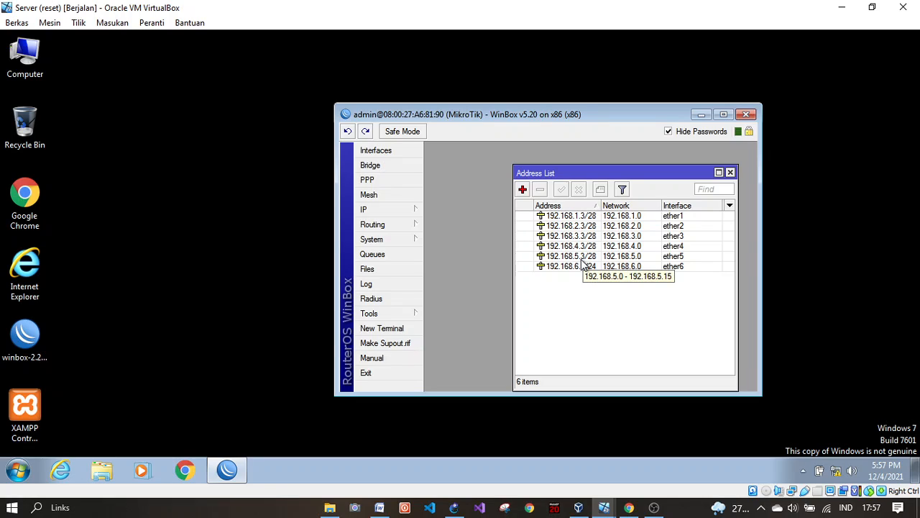
click(581, 217)
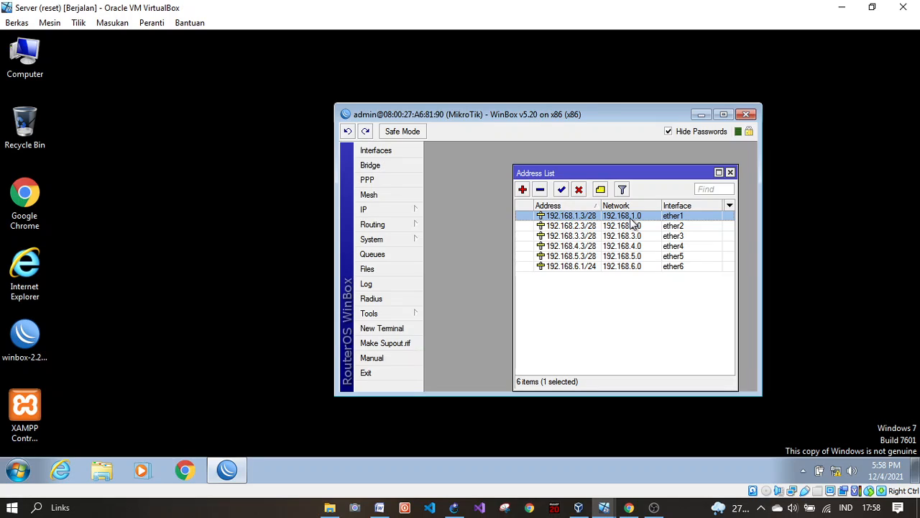
click(609, 279)
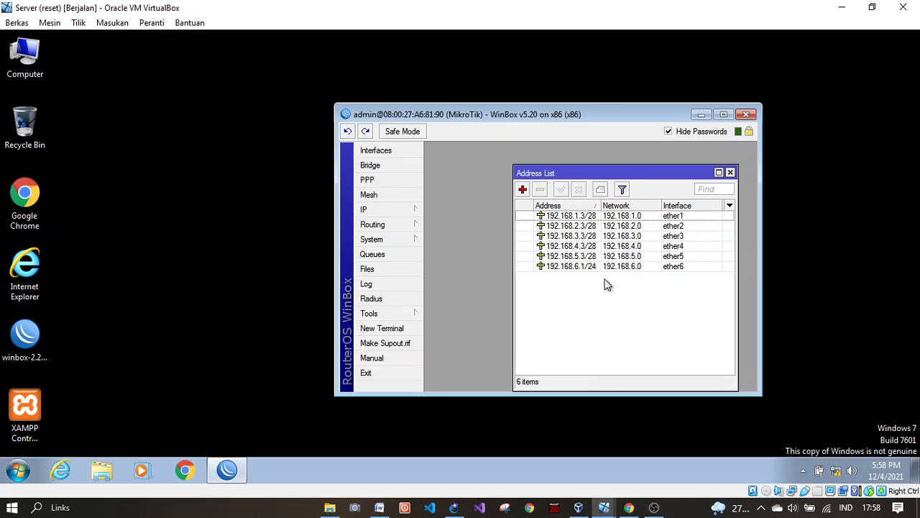
click(577, 216)
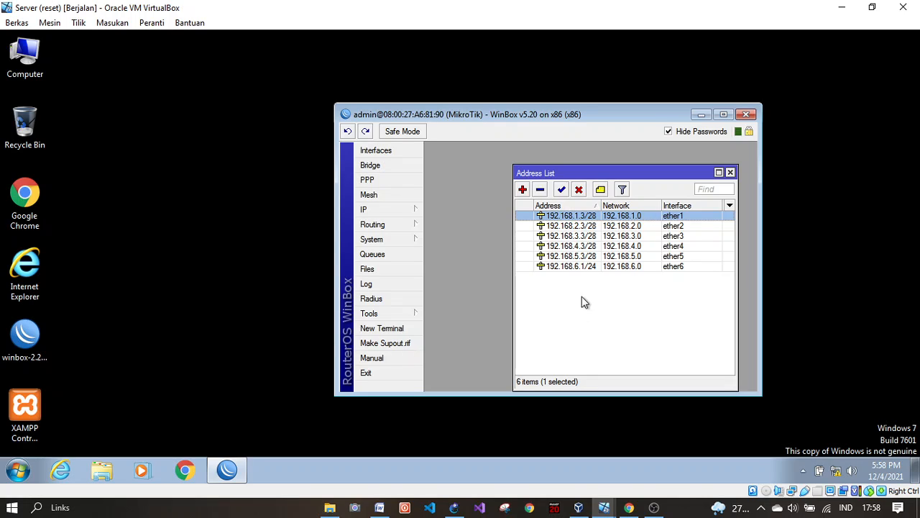
click(455, 506)
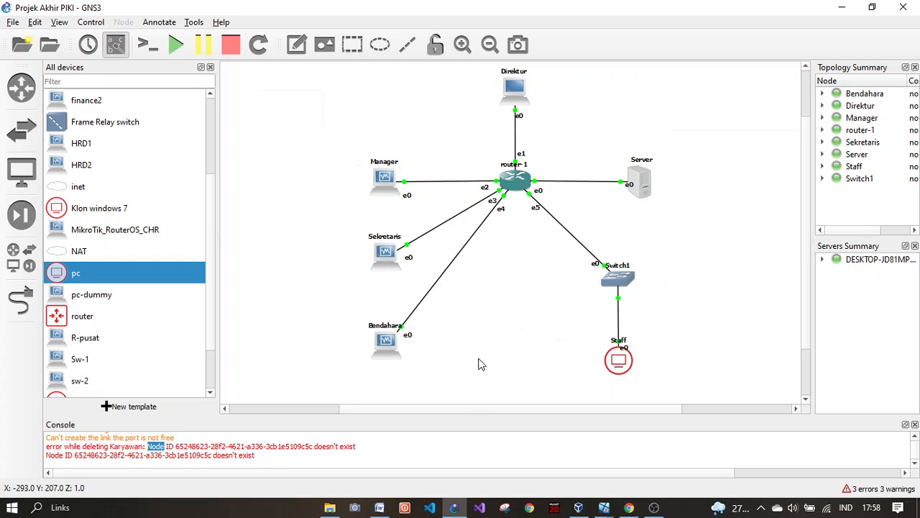
click(455, 507)
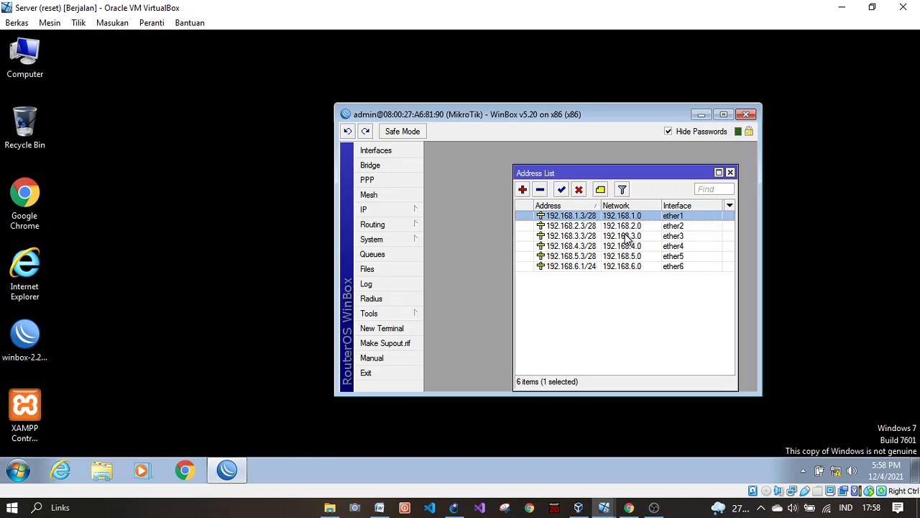
click(623, 303)
Step: Check the 192.168.6.1/24 entry against the GNS3 topology, then clear the selection
click(561, 268)
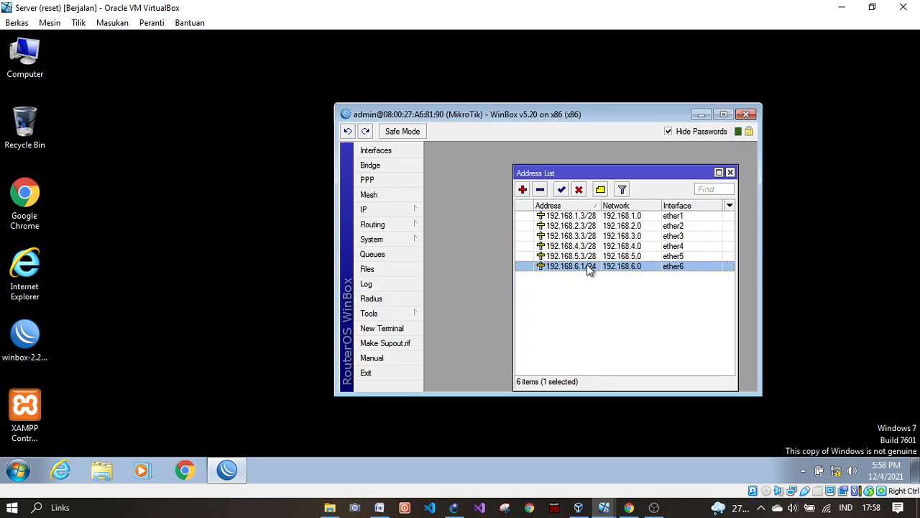
click(454, 507)
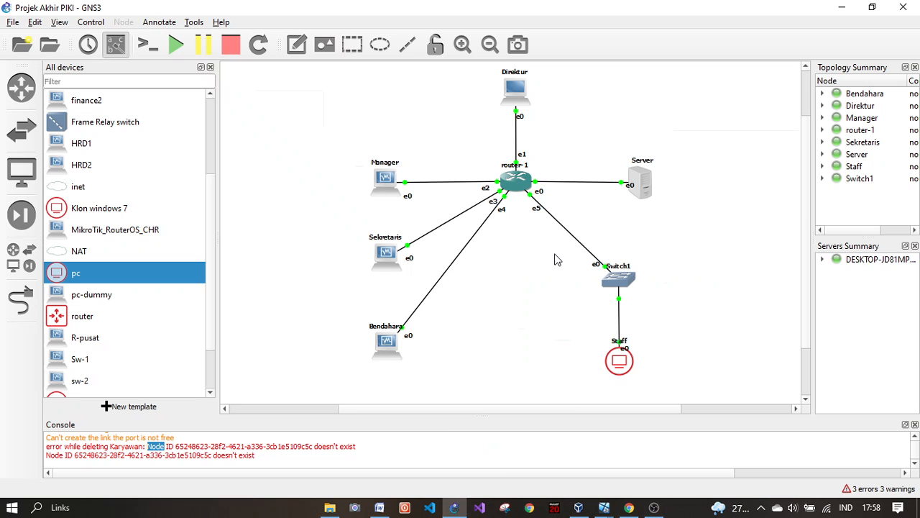
mouse_move(555, 253)
mouse_down()
mouse_move(669, 350)
mouse_move(678, 384)
mouse_move(643, 392)
mouse_move(592, 298)
mouse_move(559, 261)
mouse_up()
click(455, 508)
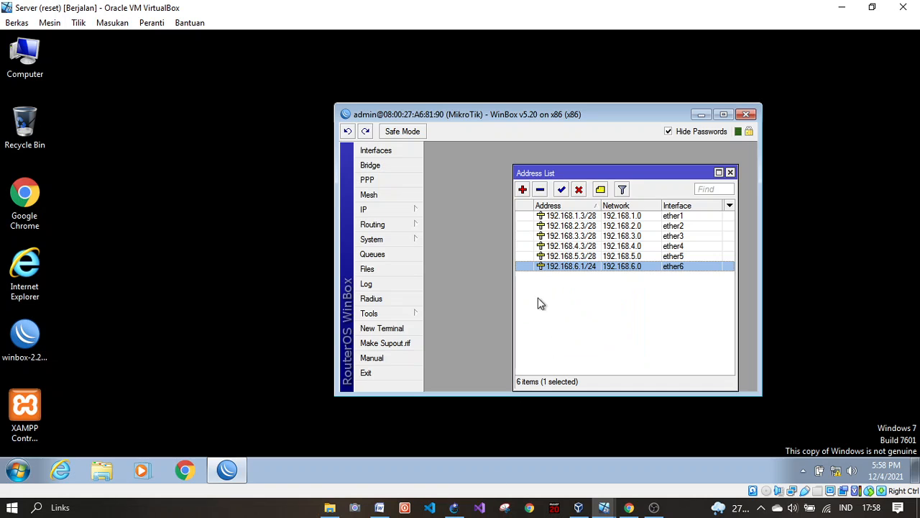
click(454, 507)
drag(534, 319, 750, 388)
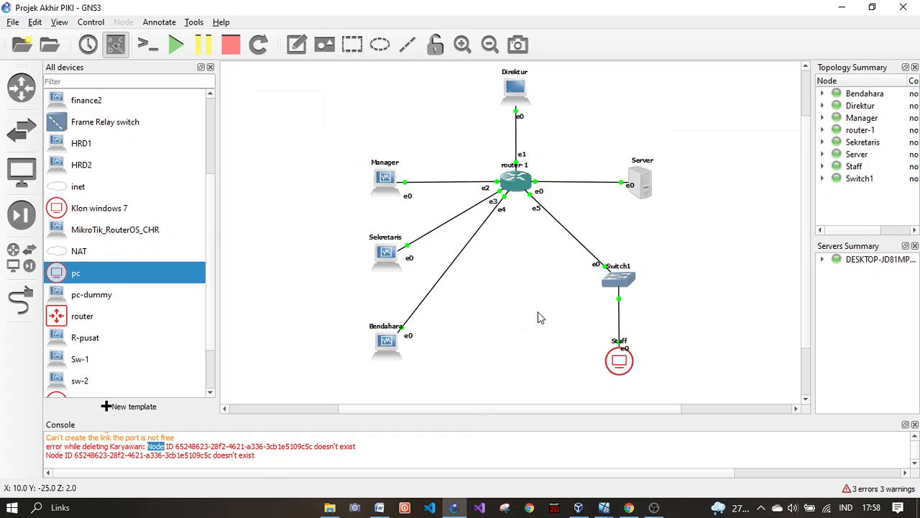
mouse_move(454, 507)
drag(521, 315, 473, 310)
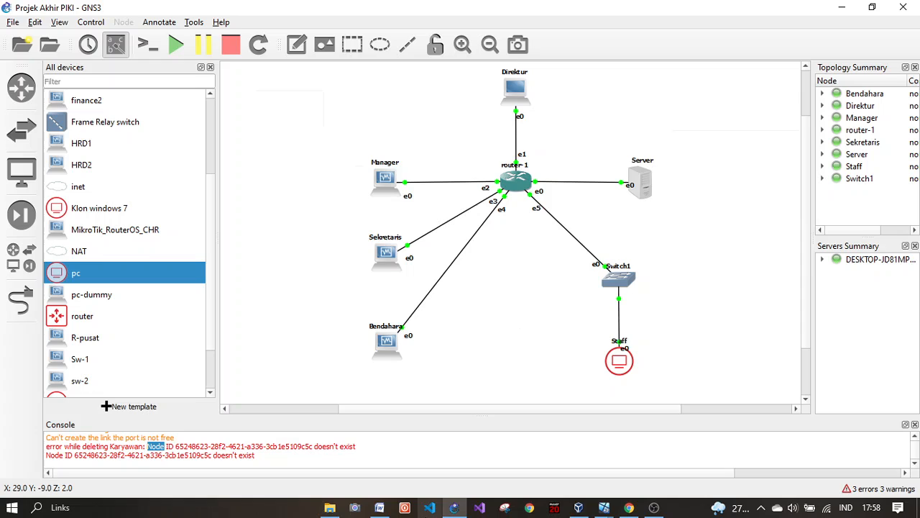
click(455, 508)
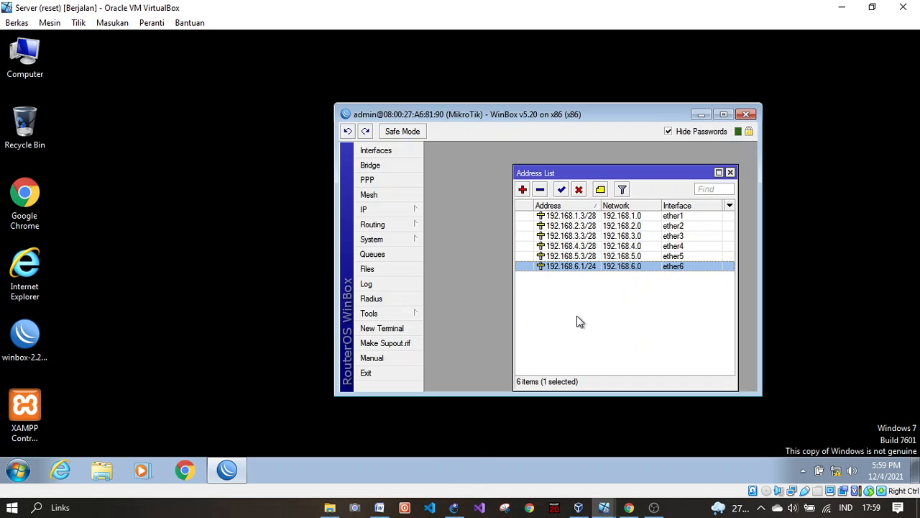
click(579, 321)
Step: Browse the DHCP Server's instances, leases and networks, including dhcp1 on ether6 and 192.168.6.0/24
click(730, 173)
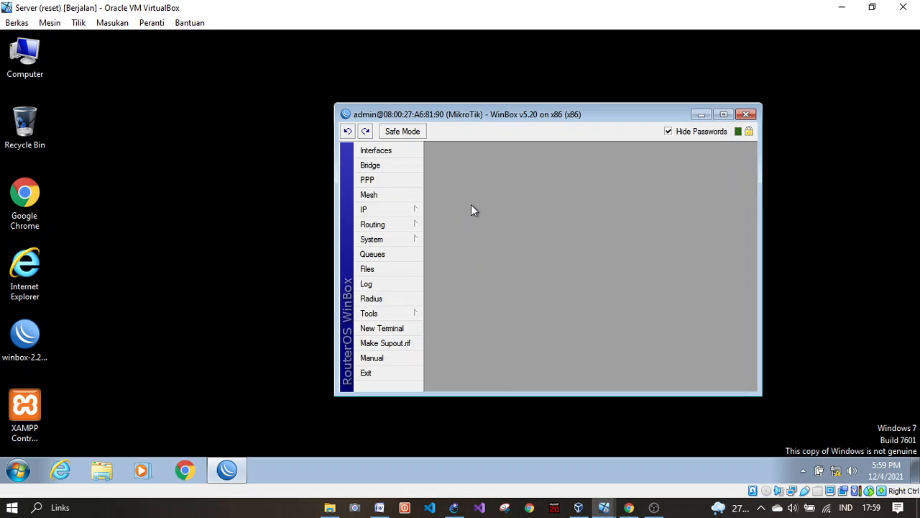
click(395, 212)
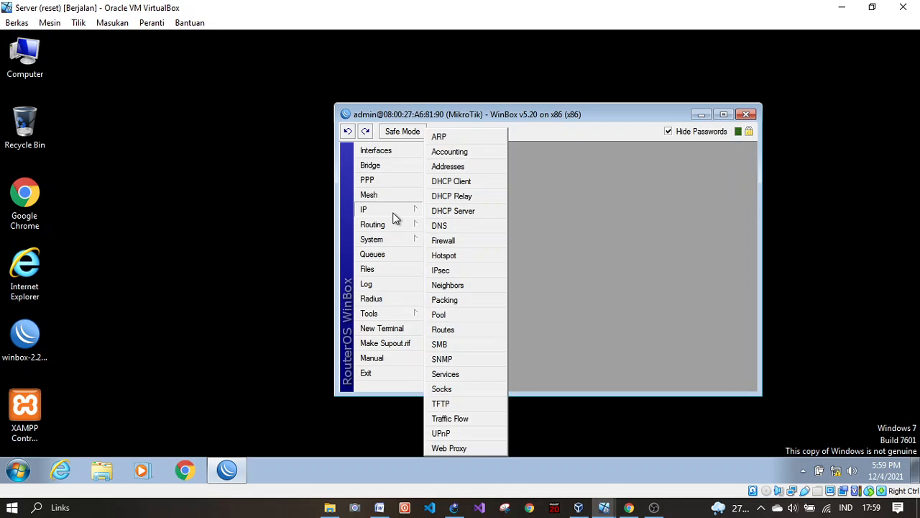
click(472, 213)
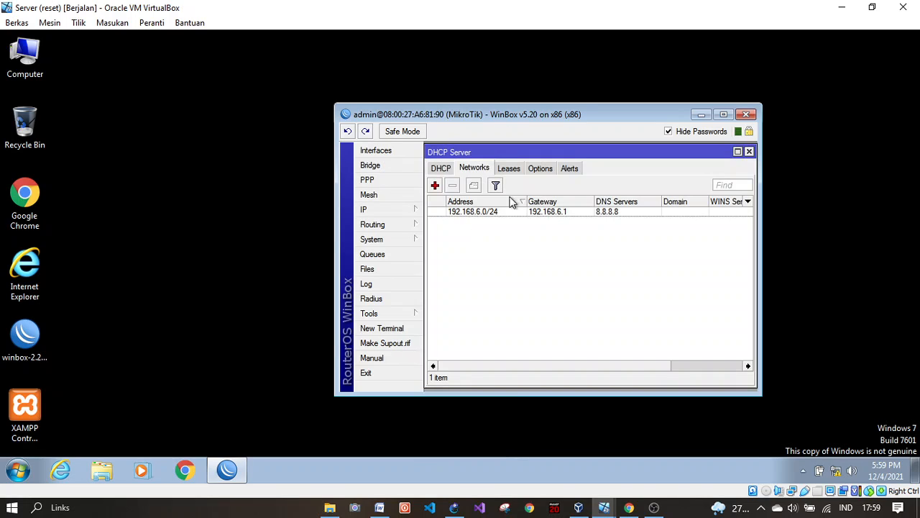
click(448, 173)
click(468, 173)
click(450, 172)
click(473, 173)
click(508, 172)
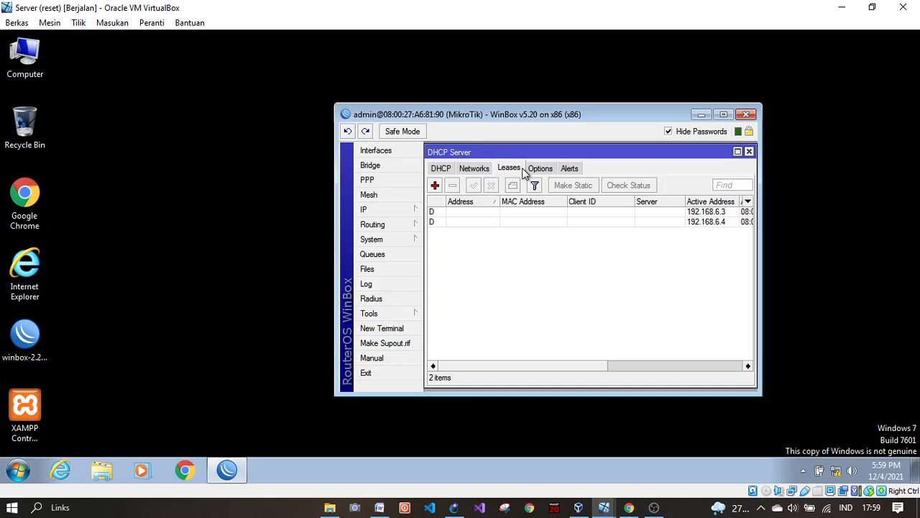
click(474, 173)
click(442, 170)
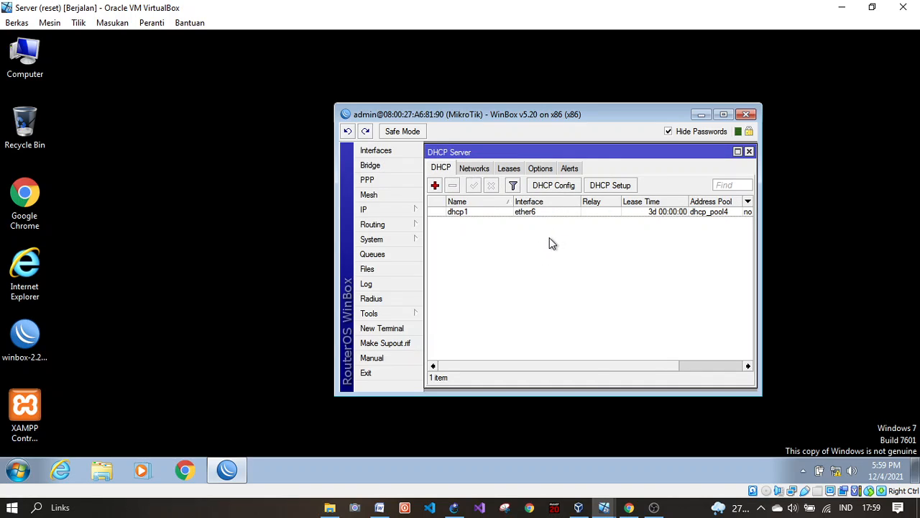
drag(587, 366, 523, 350)
click(477, 169)
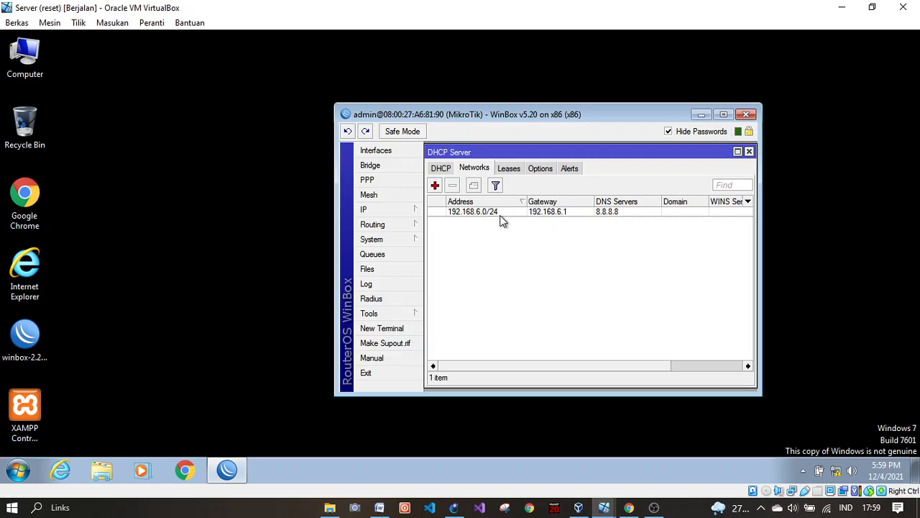
Step: Reopen the IP address list and check the ether6 through ether2 addresses
click(400, 208)
click(460, 173)
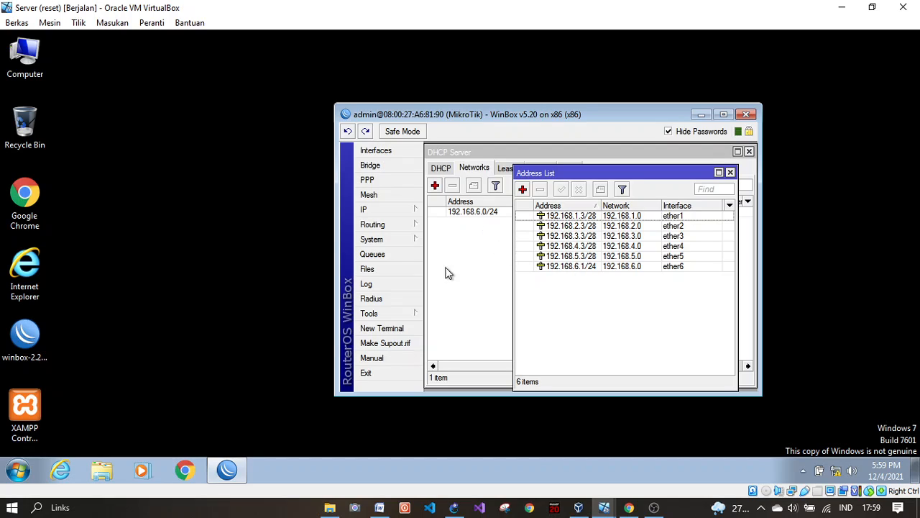
click(588, 268)
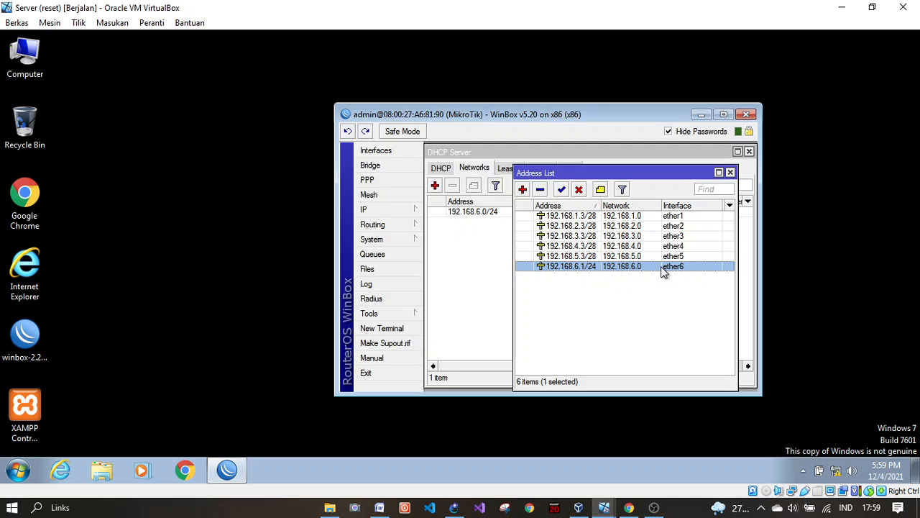
click(588, 256)
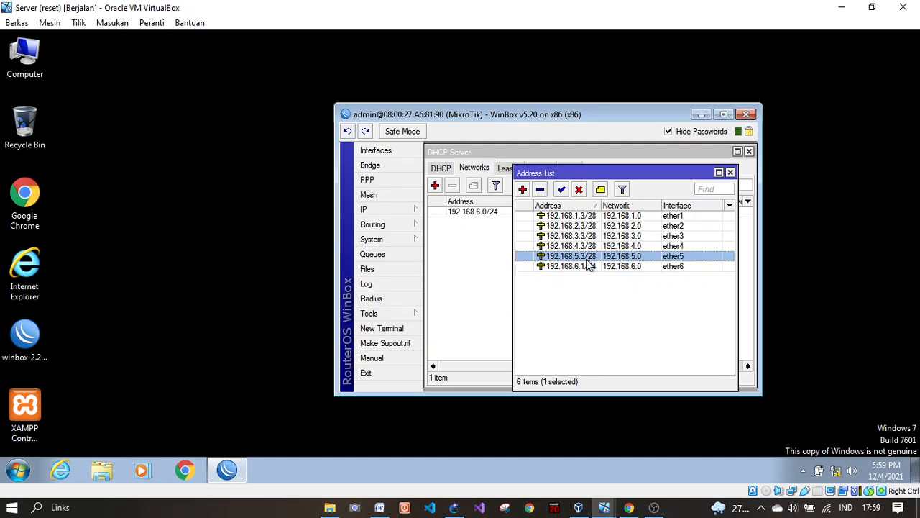
click(586, 246)
click(583, 237)
click(584, 226)
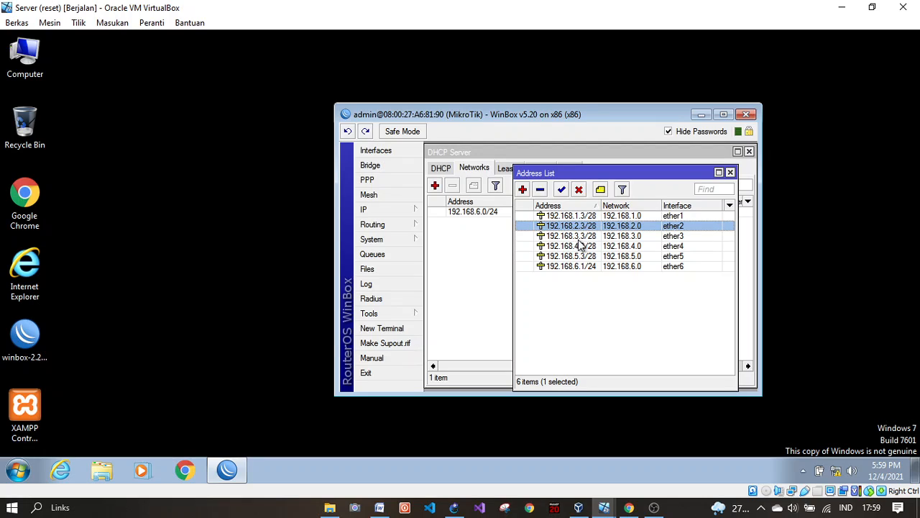
Step: Recheck the ether1 to ether6 addresses, then close the address list
click(594, 217)
click(591, 226)
click(590, 247)
click(590, 257)
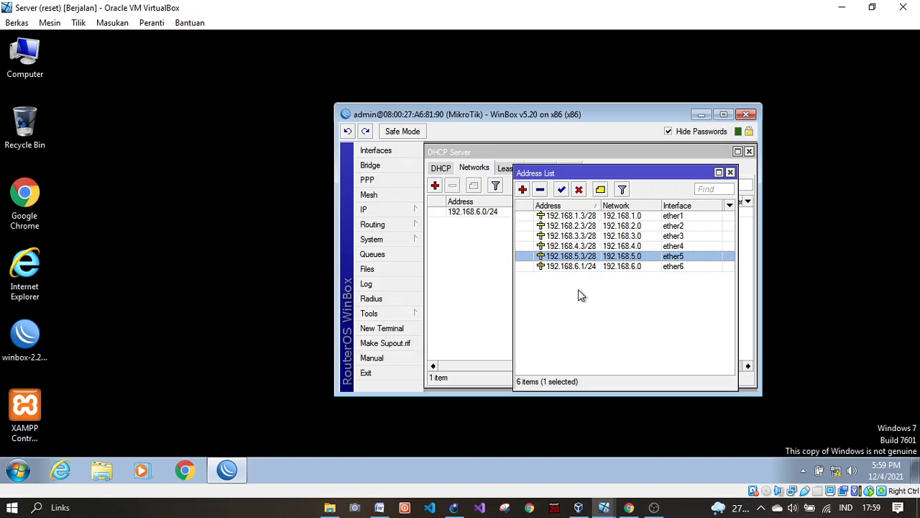
click(578, 289)
click(593, 266)
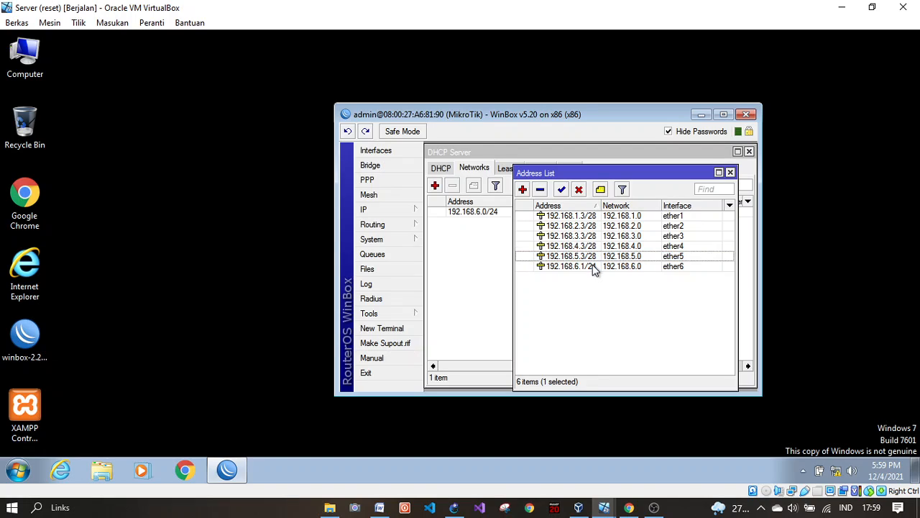
click(729, 173)
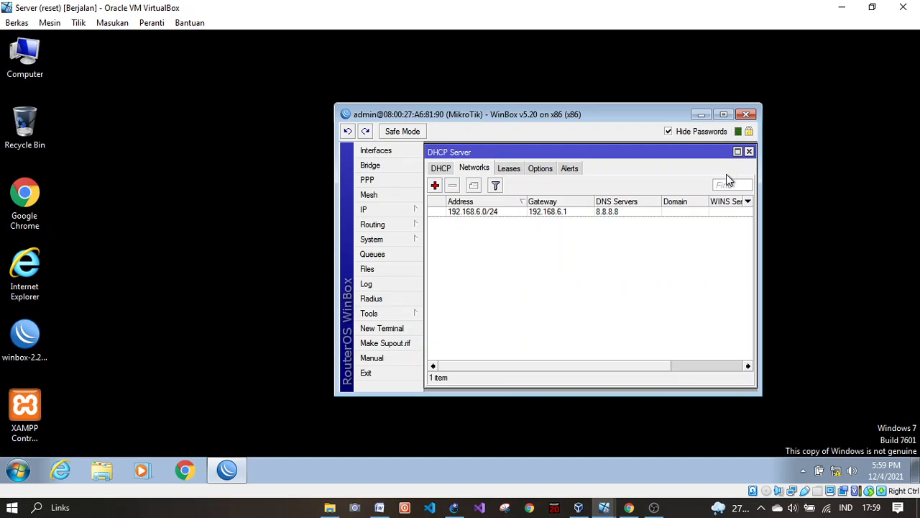
click(396, 210)
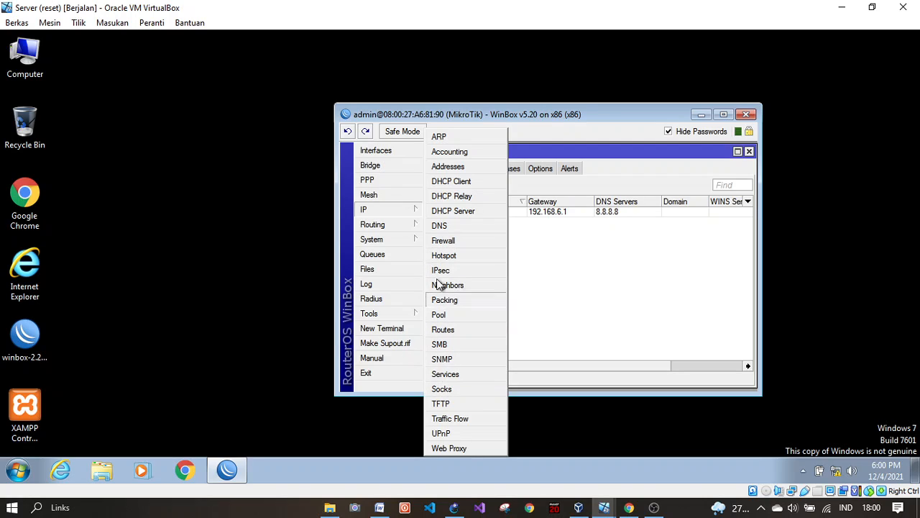
Step: Review the default OSPF instance and its advertised network 192.168.6.0/24
click(407, 225)
click(451, 300)
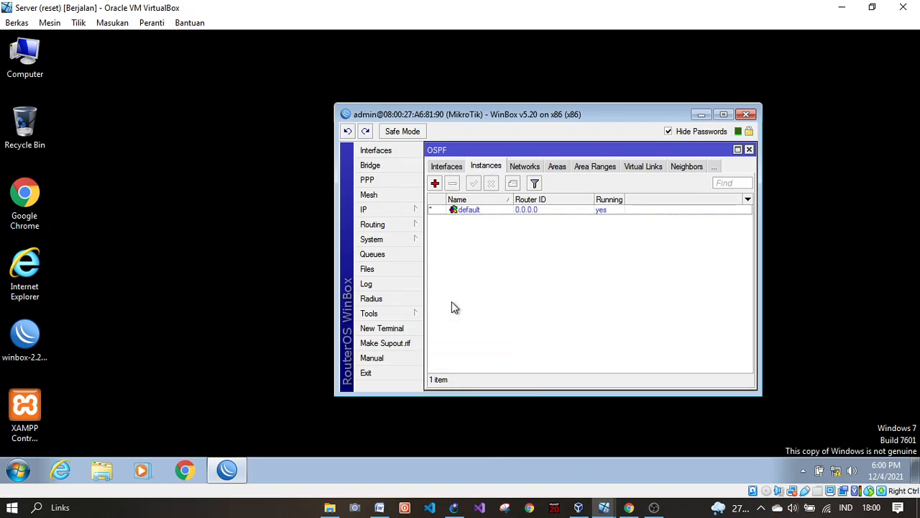
double_click(483, 209)
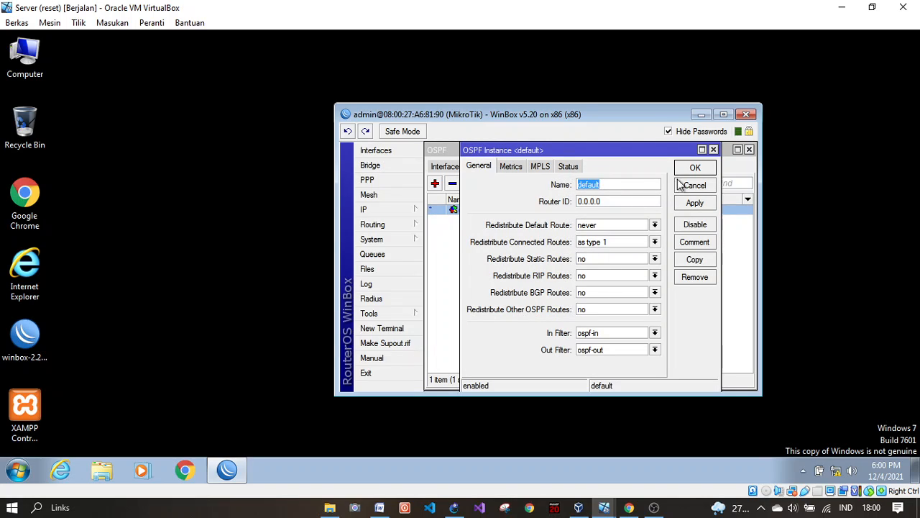
click(713, 149)
click(524, 166)
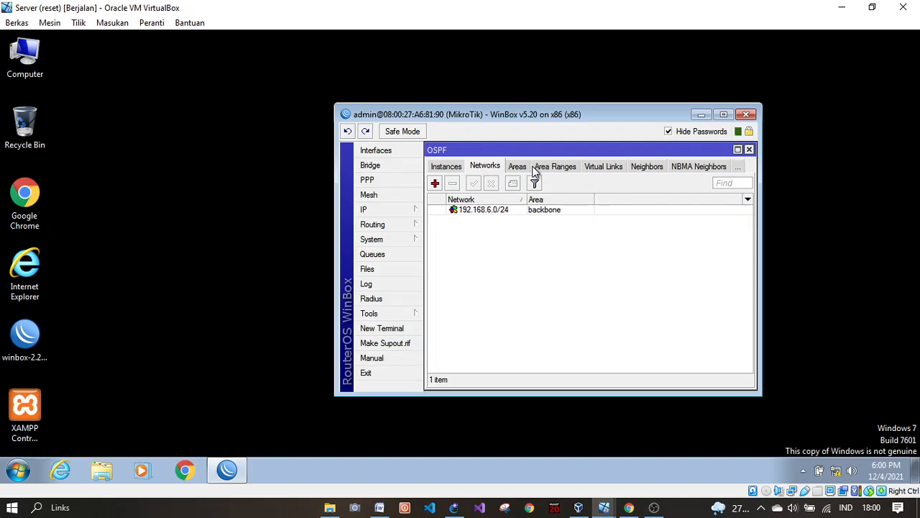
click(479, 210)
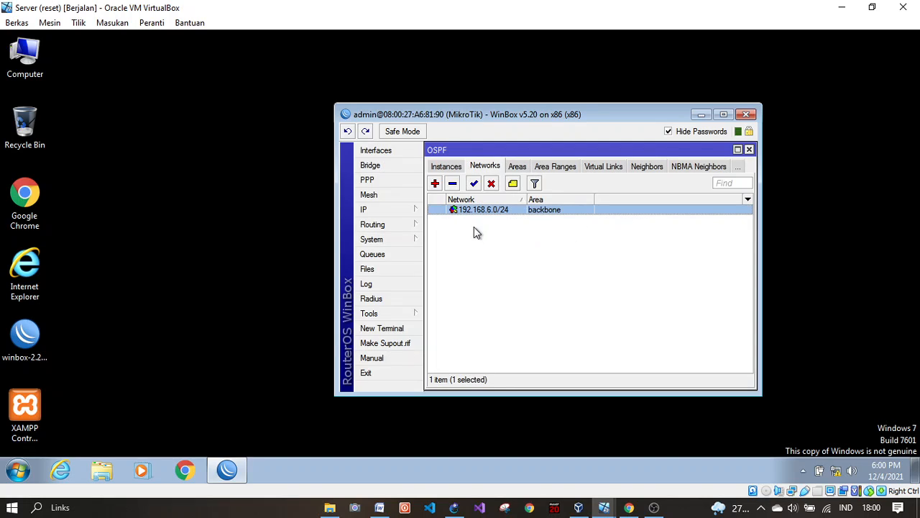
click(463, 246)
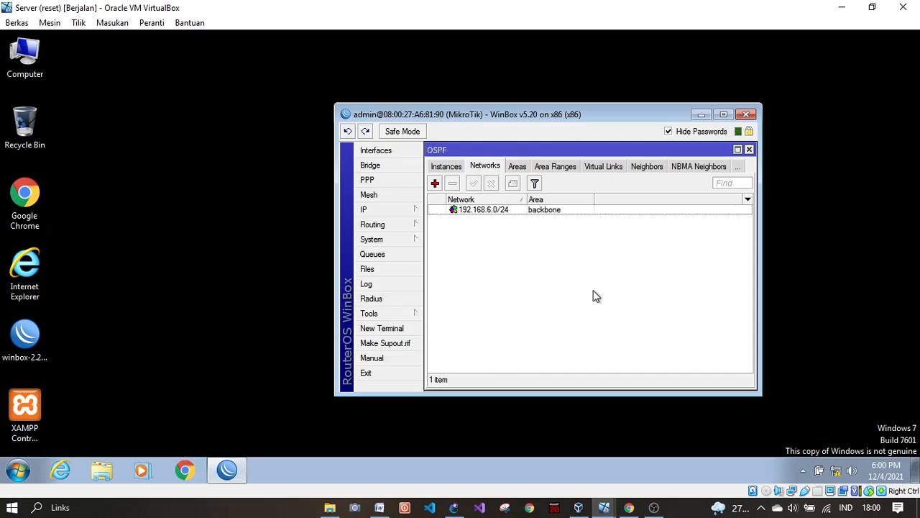
click(496, 210)
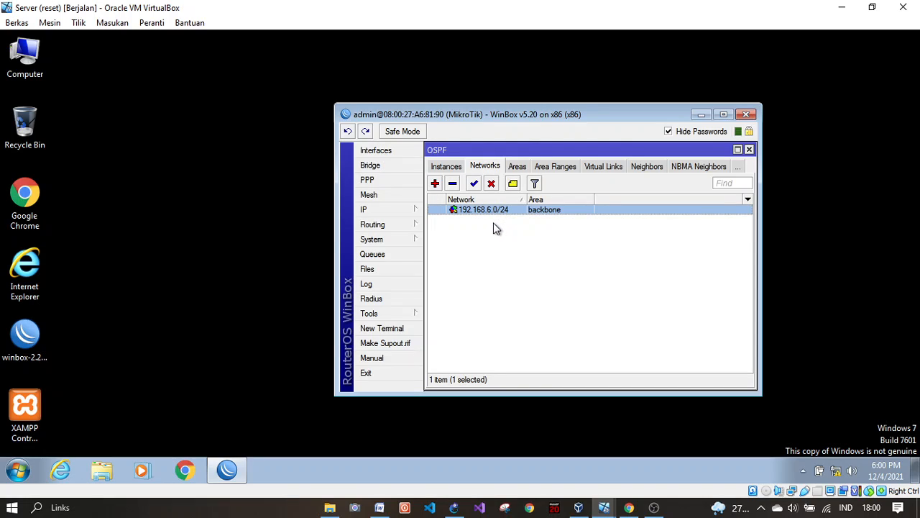
click(462, 225)
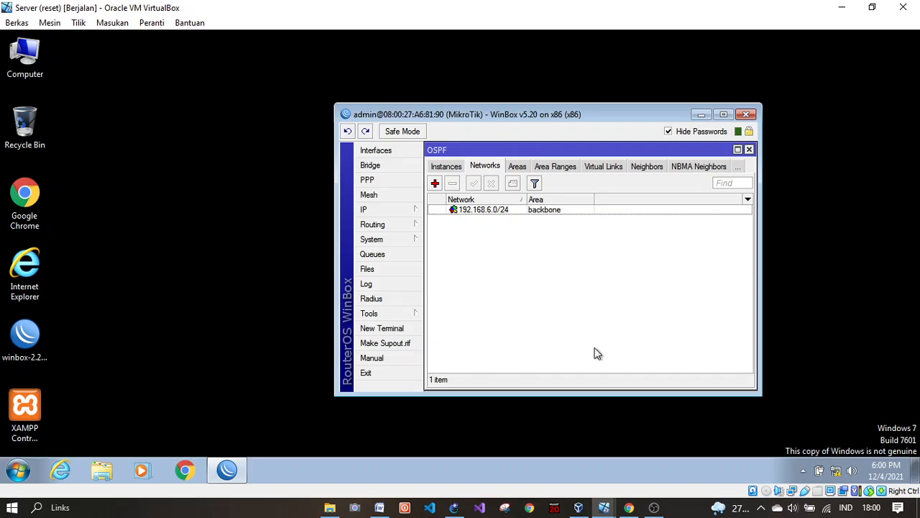
double_click(501, 211)
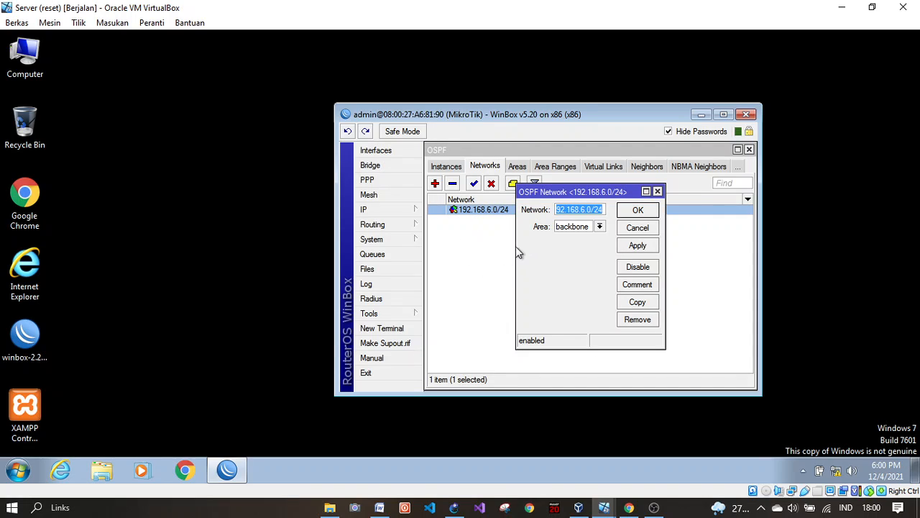
click(657, 191)
Step: Check the 192.168.6.1/24 address, then close the address list, OSPF and DHCP Server windows
click(411, 215)
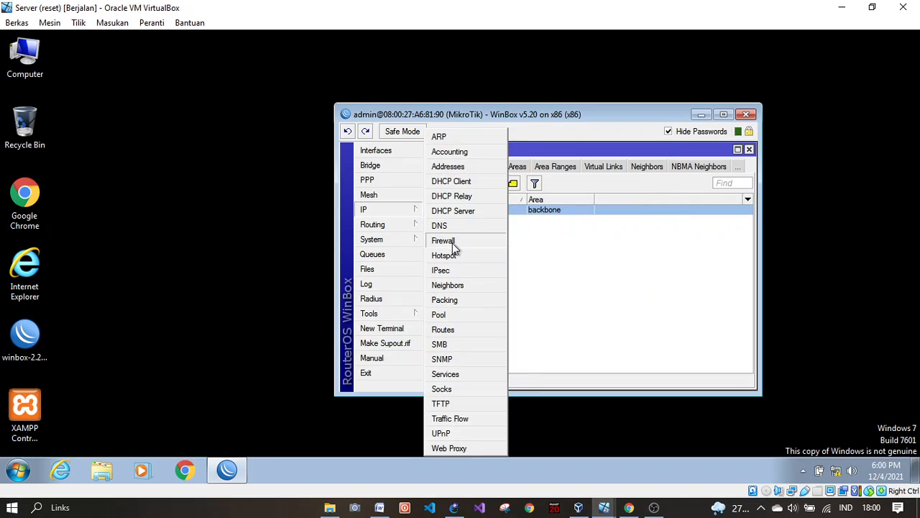
click(453, 166)
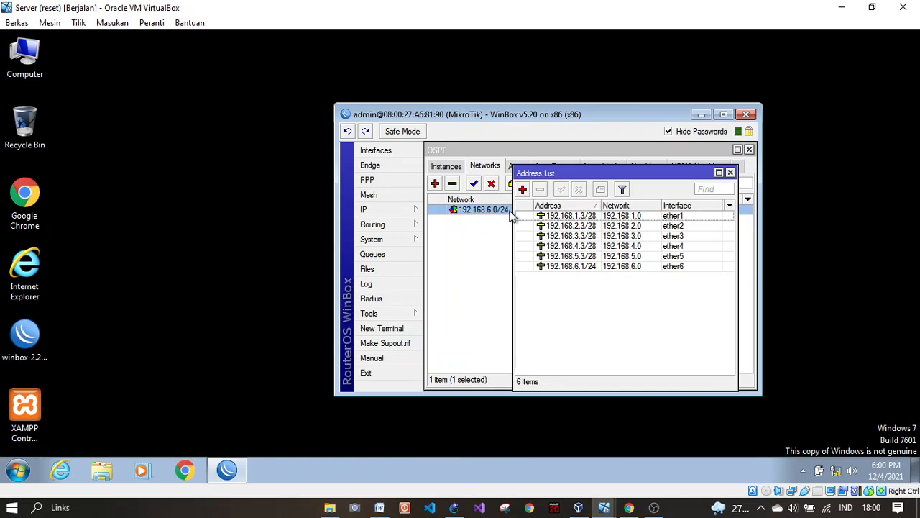
click(633, 266)
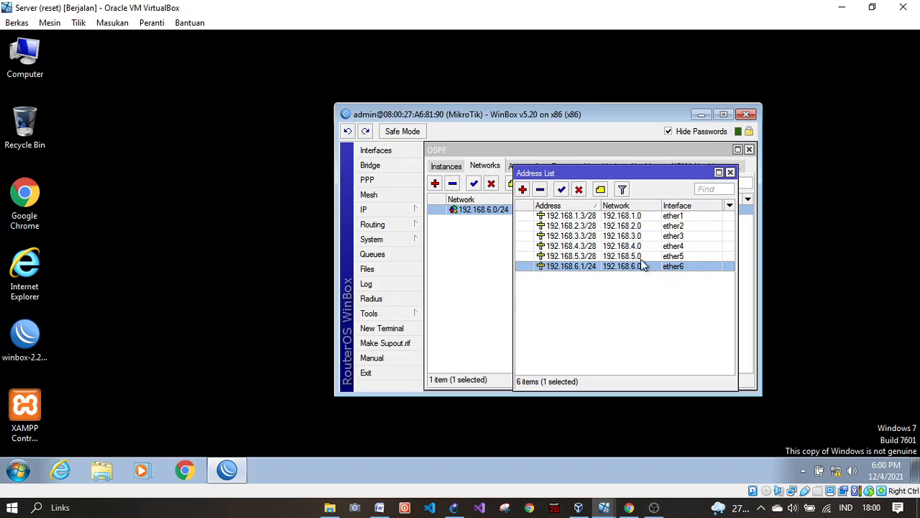
click(729, 173)
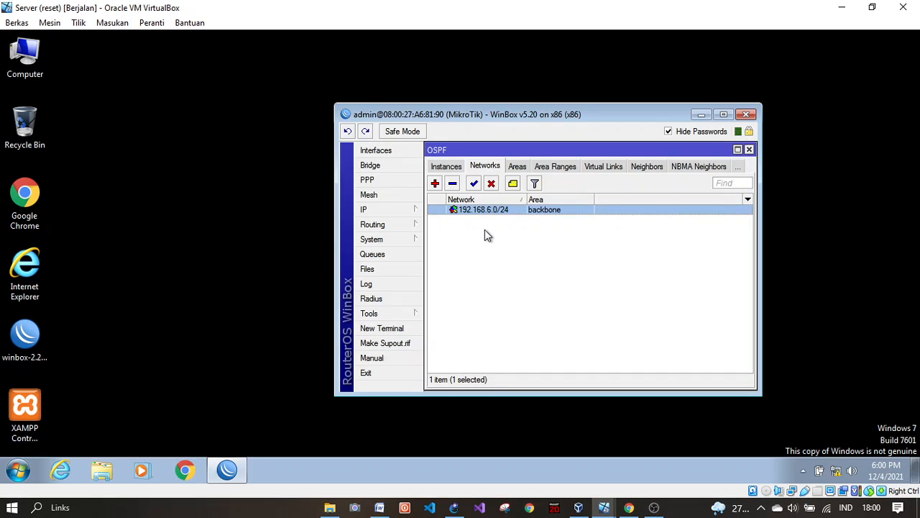
click(540, 213)
click(749, 150)
click(749, 152)
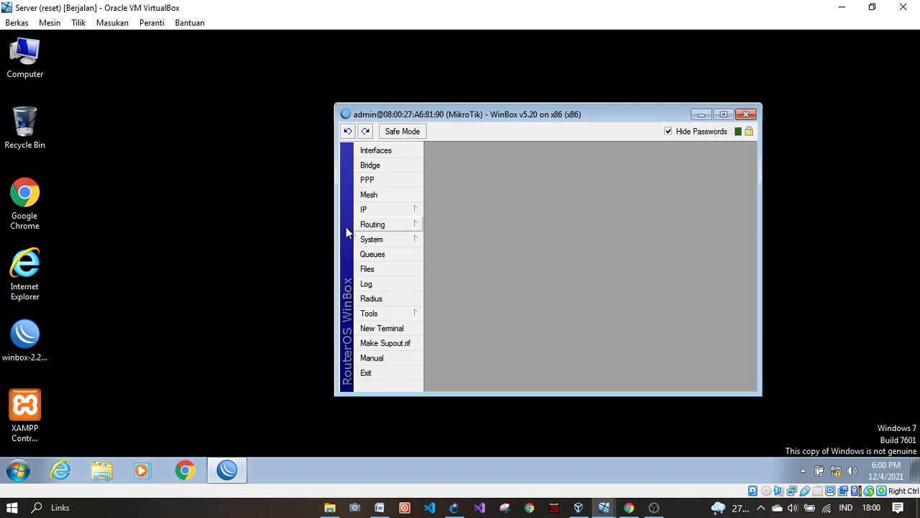
Step: Minimize WinBox and open Computer Management from Explorer's Computer entry
click(703, 115)
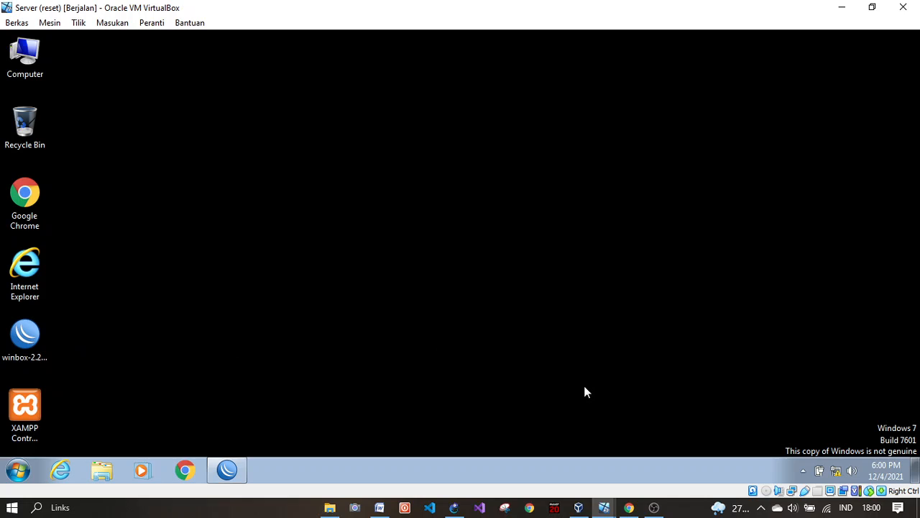
click(327, 454)
click(238, 472)
click(237, 472)
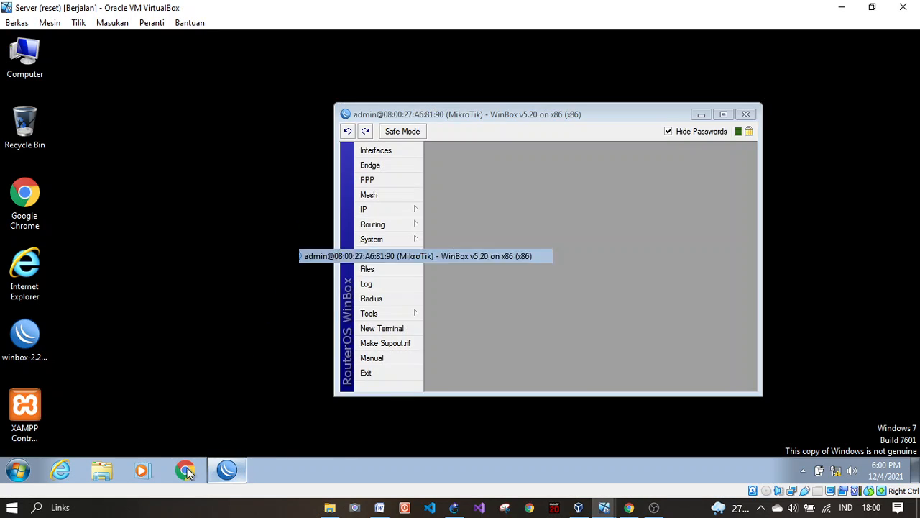
click(108, 471)
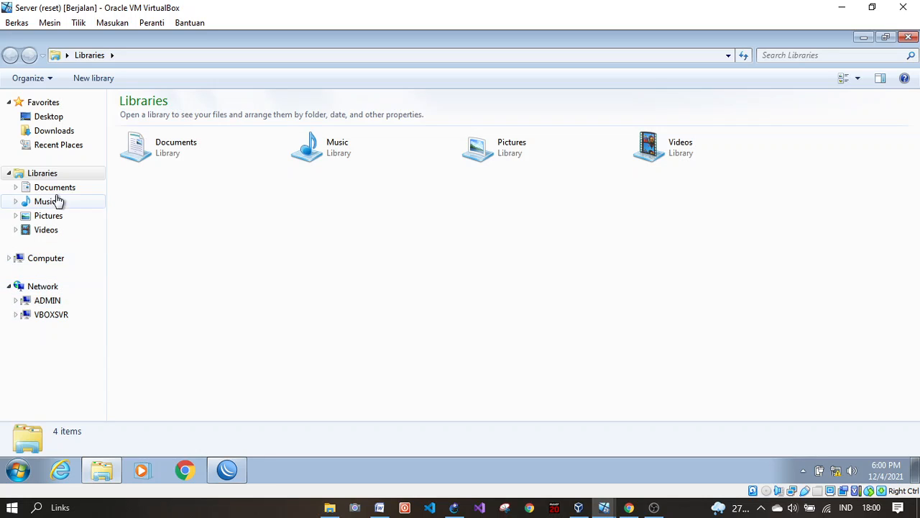
click(56, 260)
right_click(57, 257)
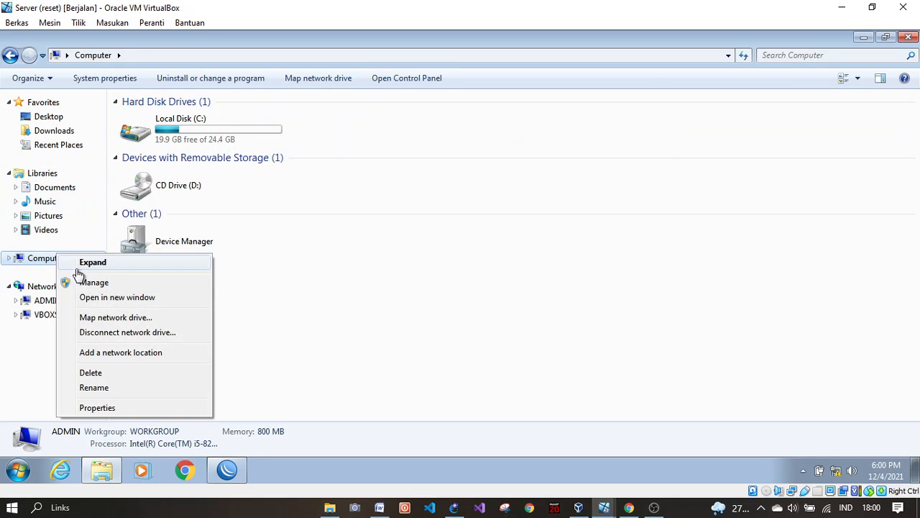
click(95, 283)
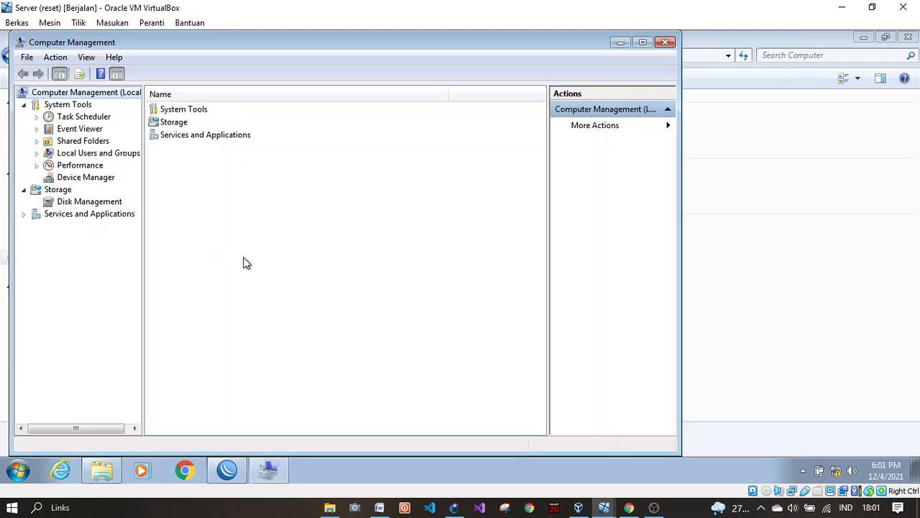
Step: Review the local user accounts and Administrators group members, closing without changes
double_click(99, 153)
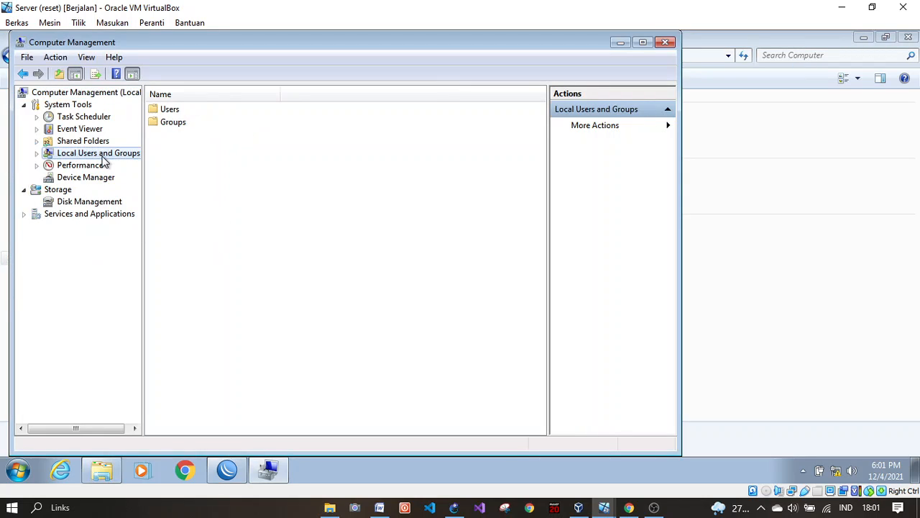
double_click(170, 111)
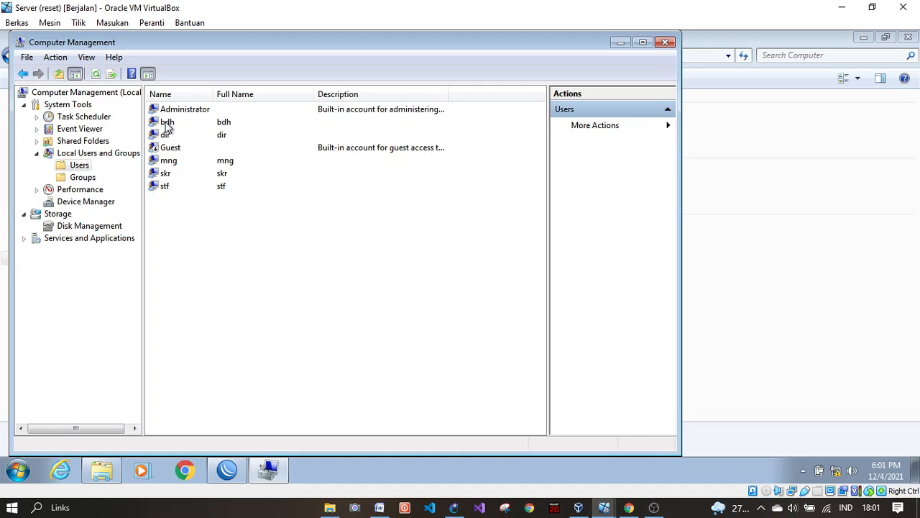
click(185, 160)
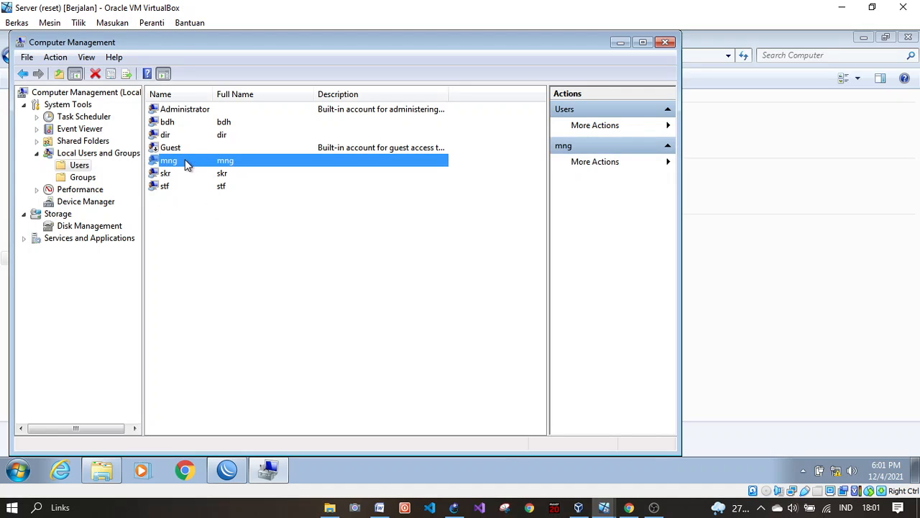
click(213, 207)
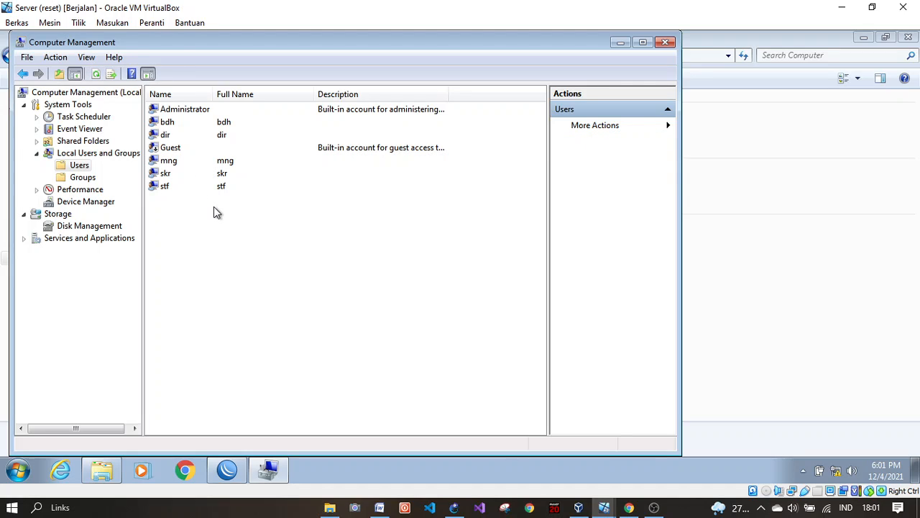
click(81, 176)
double_click(215, 110)
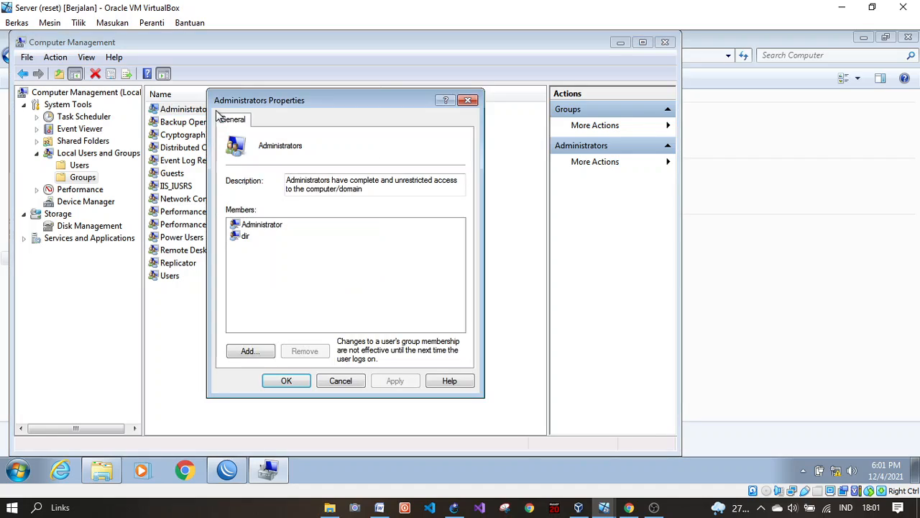
click(238, 225)
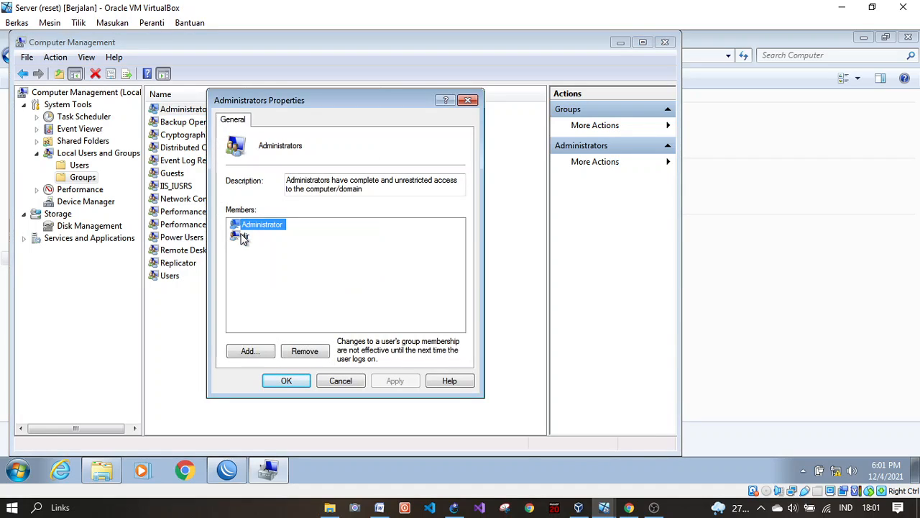
click(243, 237)
click(241, 263)
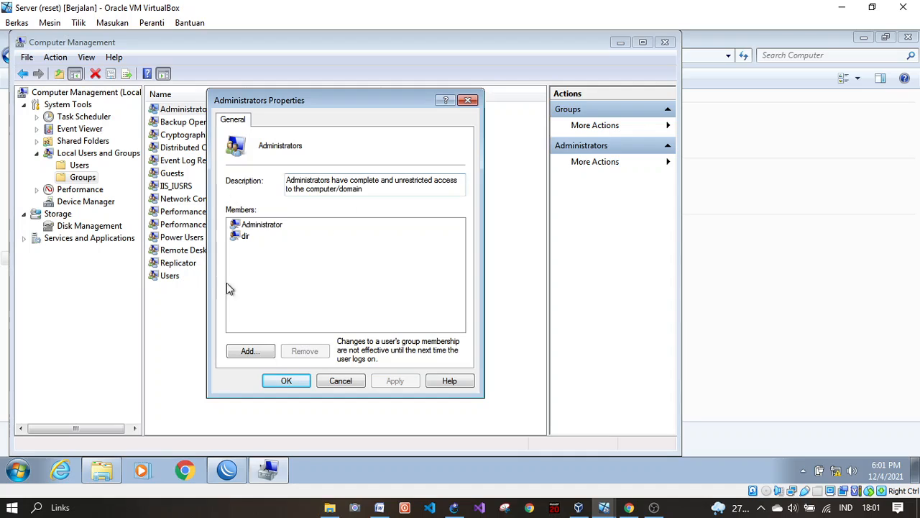
drag(292, 238, 273, 284)
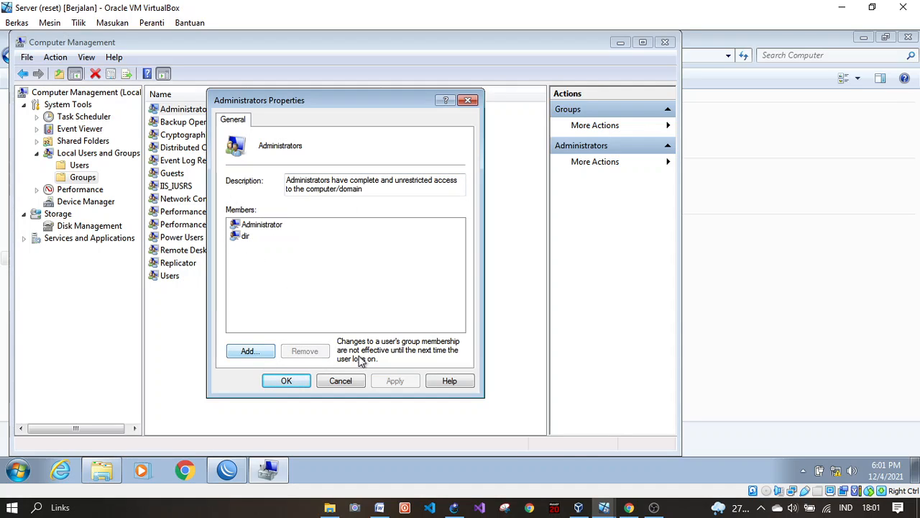
mouse_move(271, 279)
mouse_down()
mouse_move(234, 220)
mouse_move(251, 243)
mouse_move(232, 245)
mouse_move(351, 234)
mouse_move(349, 245)
mouse_up()
click(342, 381)
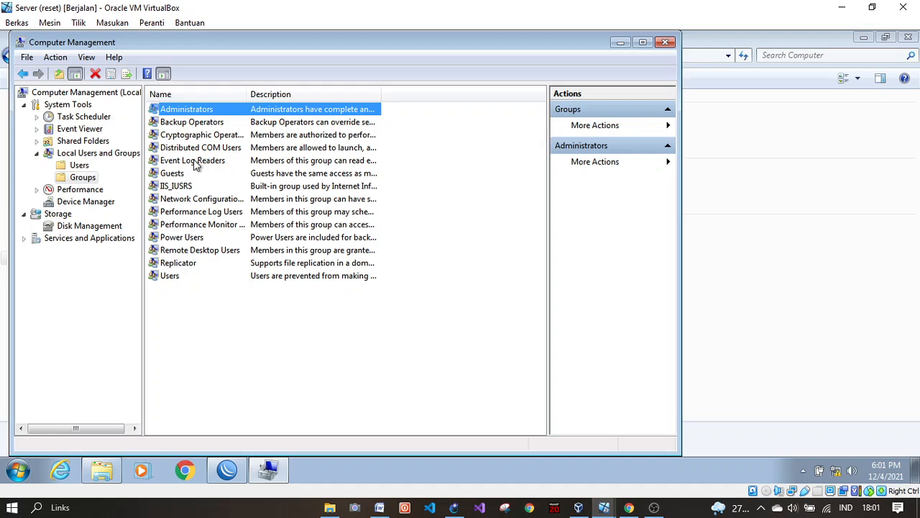
Step: Close Computer Management and check sharing on the Gaji, Invoice, Penawaran and PO folders in Documents
click(666, 43)
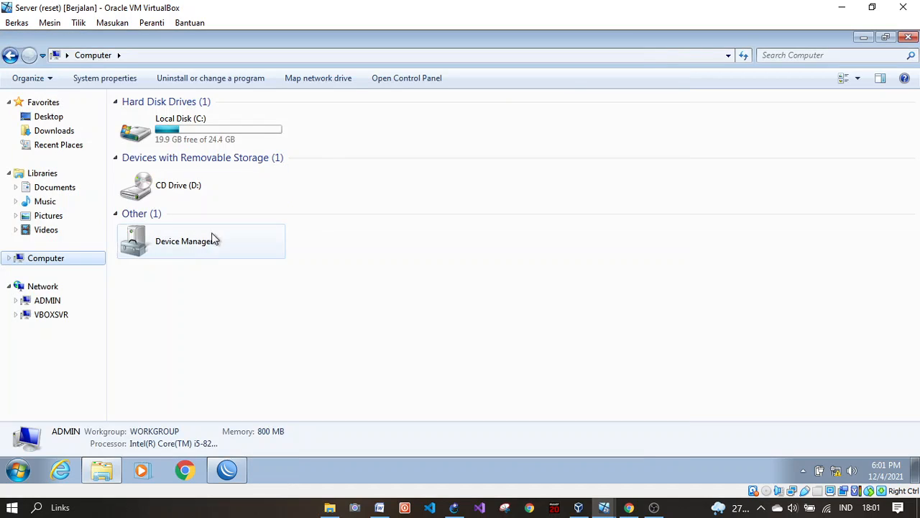
click(74, 188)
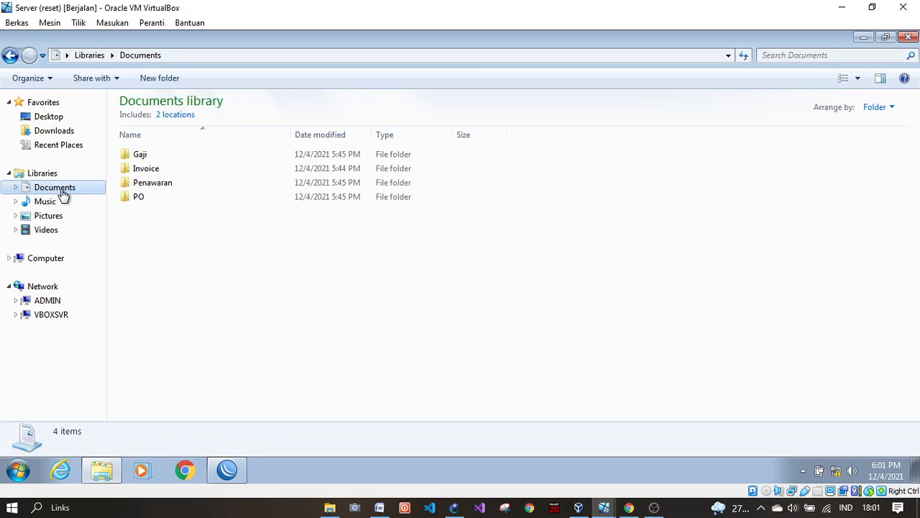
drag(133, 257, 144, 180)
drag(145, 265, 148, 264)
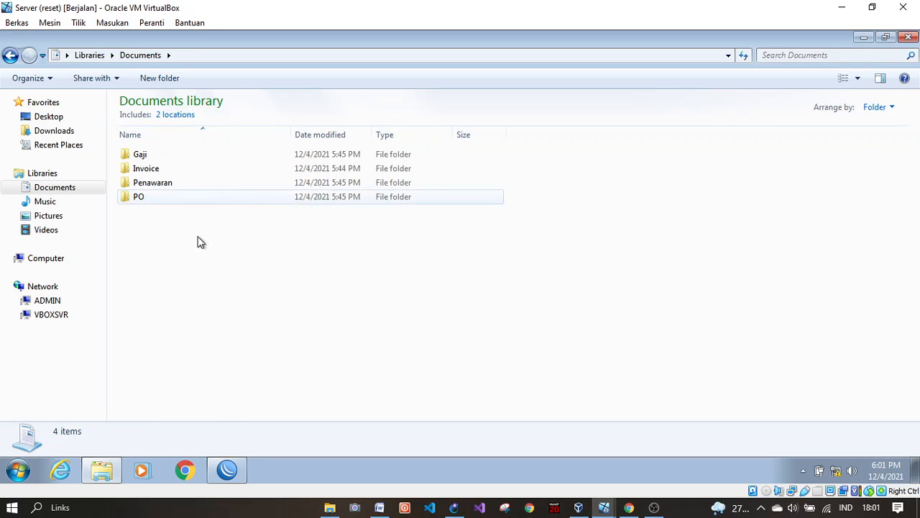
drag(211, 278, 201, 223)
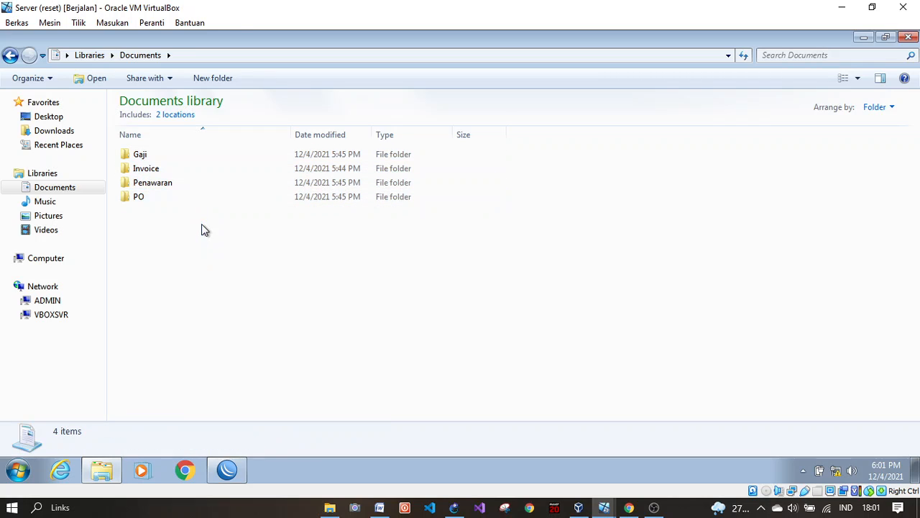
click(139, 158)
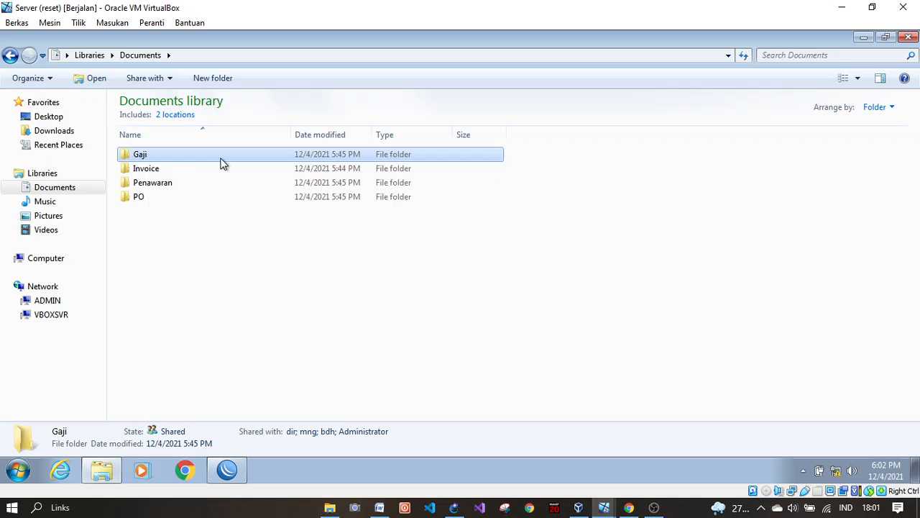
click(157, 171)
click(172, 184)
click(140, 197)
click(214, 270)
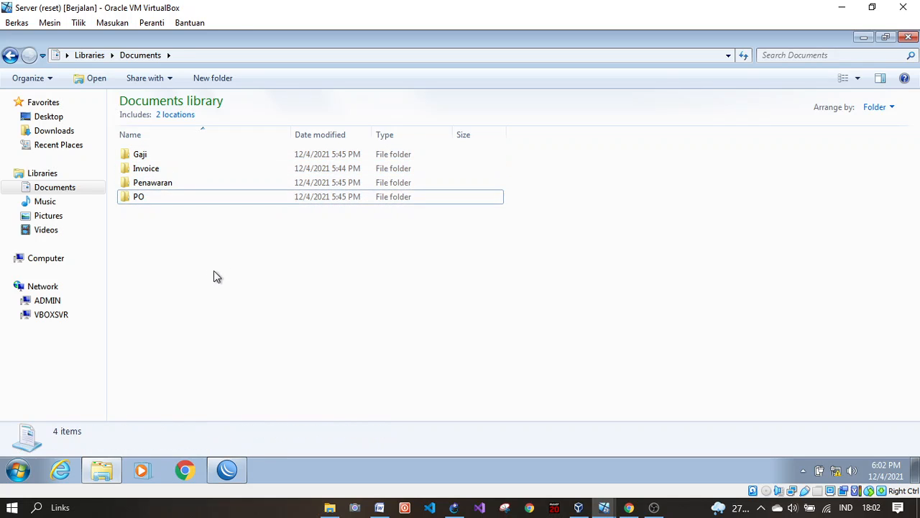
Step: Select the Staff node in GNS3, then switch to the Staff VM's Windows XP desktop
click(454, 507)
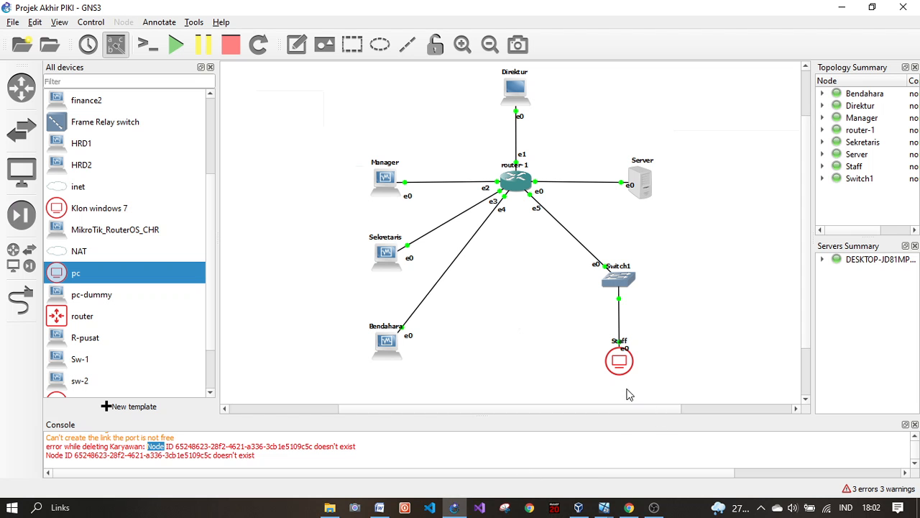
drag(663, 376, 633, 352)
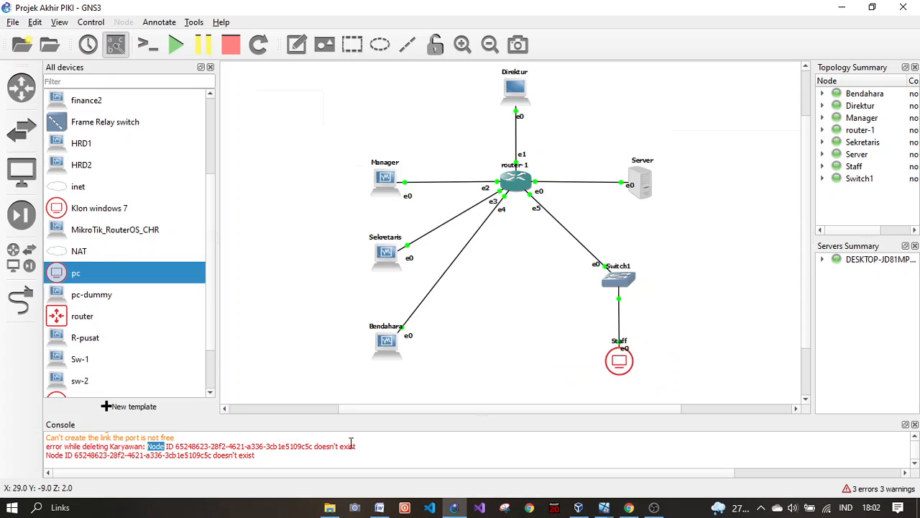
click(454, 507)
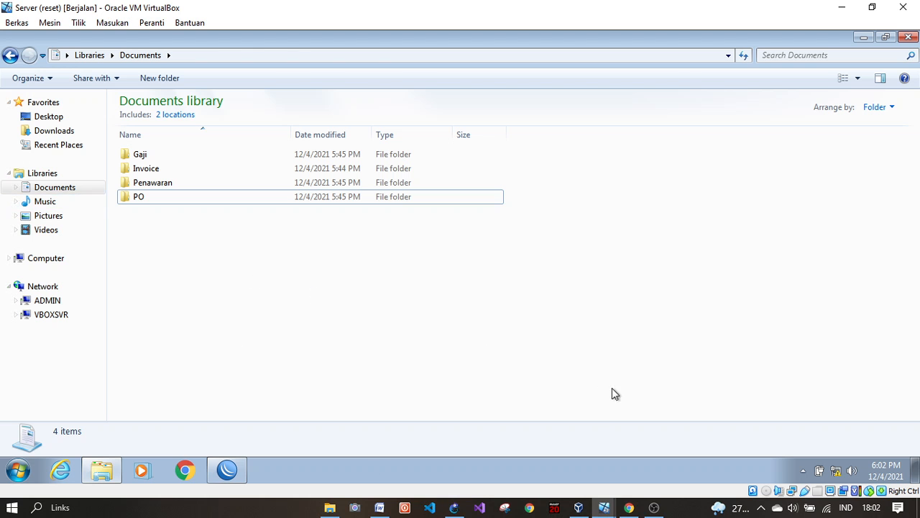
mouse_move(604, 507)
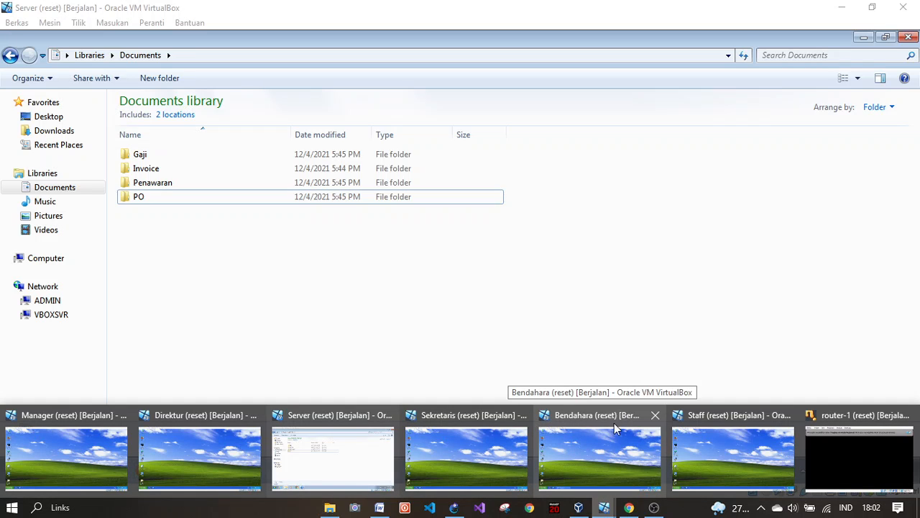
click(716, 452)
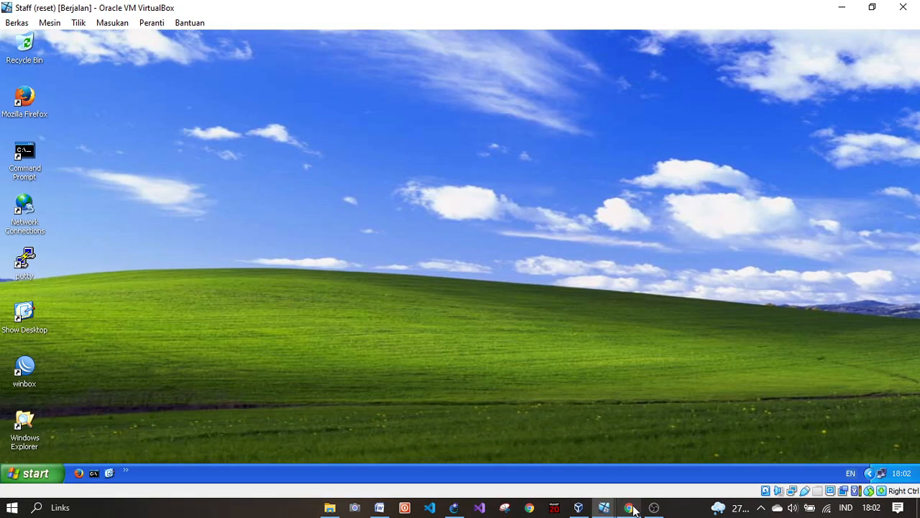
Step: On the Staff VM, open \\192.168.1.2 and browse into the Downloads share
mouse_move(459, 507)
key(super+r)
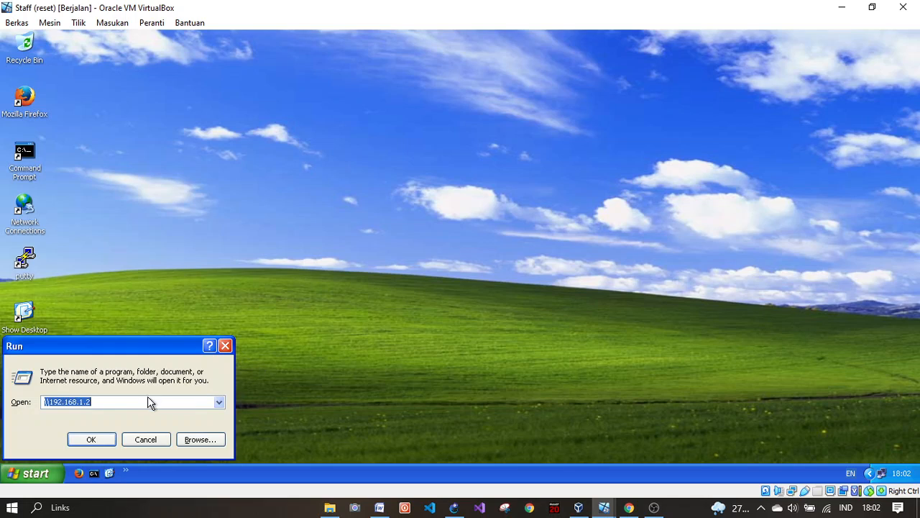
click(123, 400)
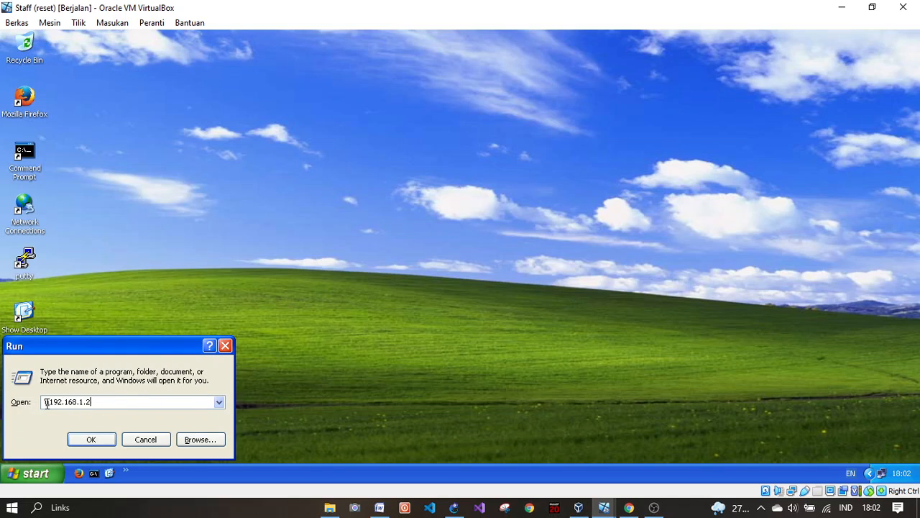
drag(44, 402, 103, 401)
click(92, 438)
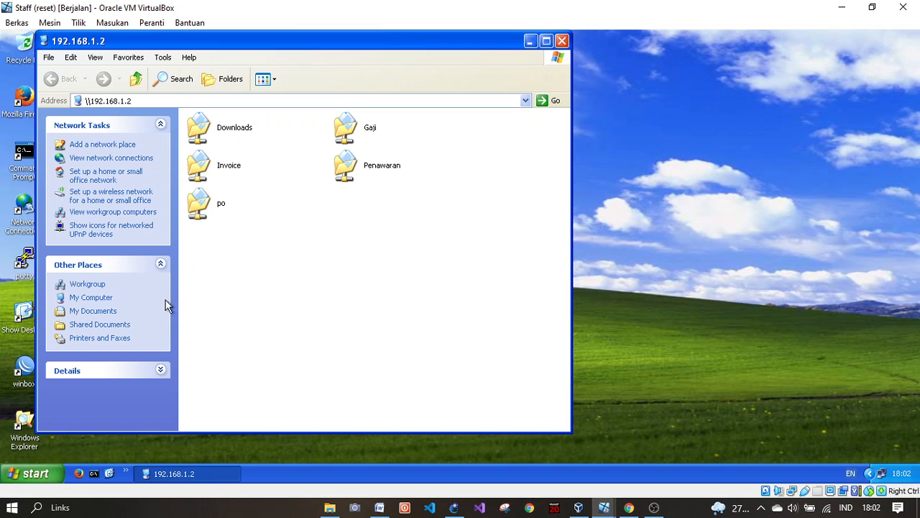
click(200, 130)
double_click(200, 129)
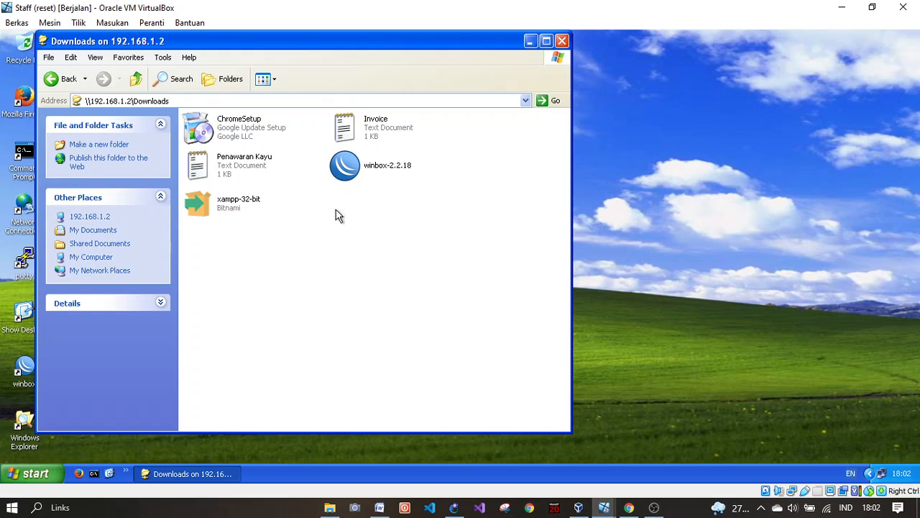
Step: Copy the Penawaran Kayu text file from Downloads and paste it into the Penawaran share
click(231, 164)
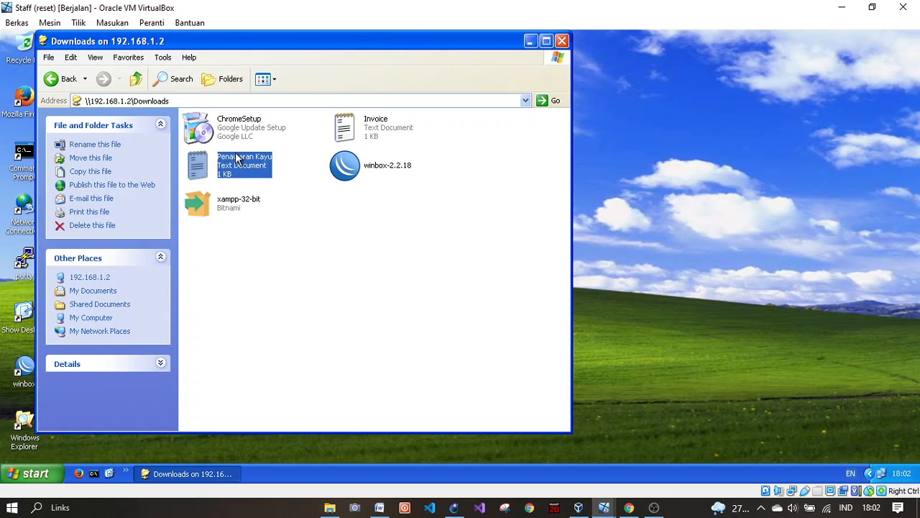
right_click(228, 159)
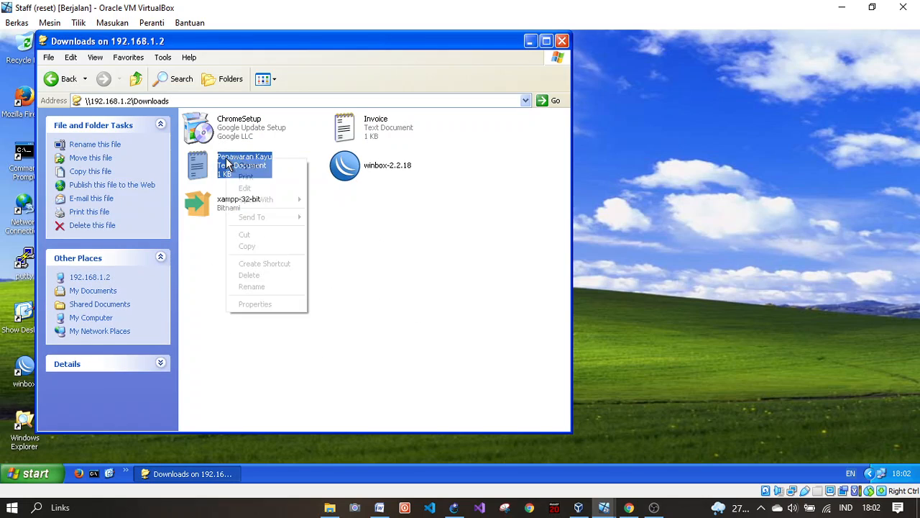
click(271, 248)
click(65, 81)
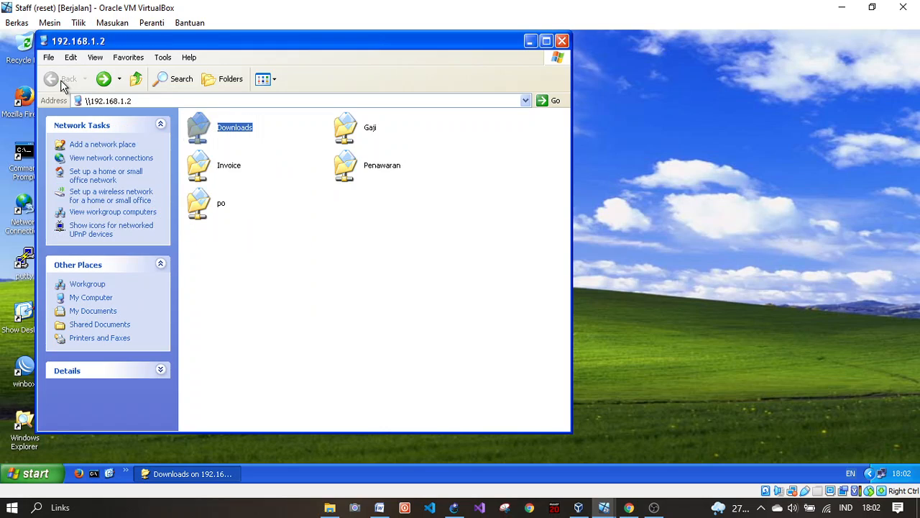
double_click(349, 166)
right_click(250, 163)
click(287, 233)
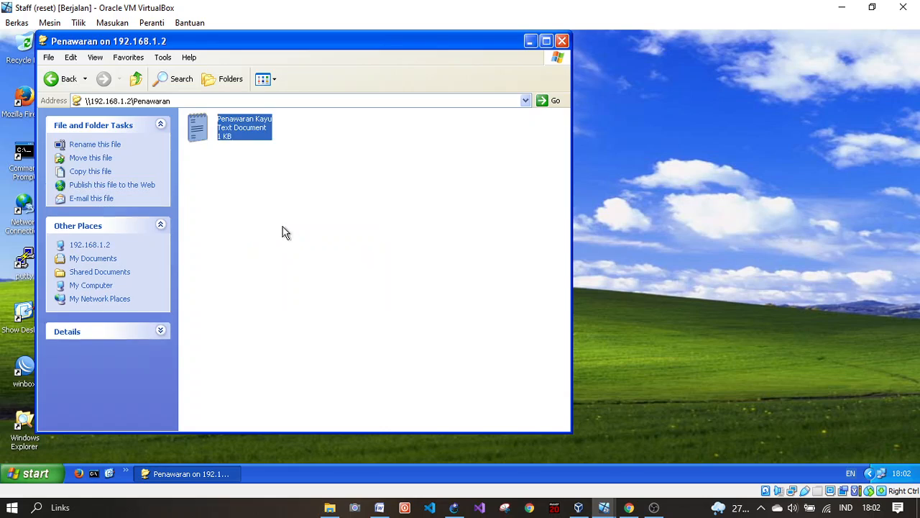
drag(291, 267, 239, 170)
click(604, 507)
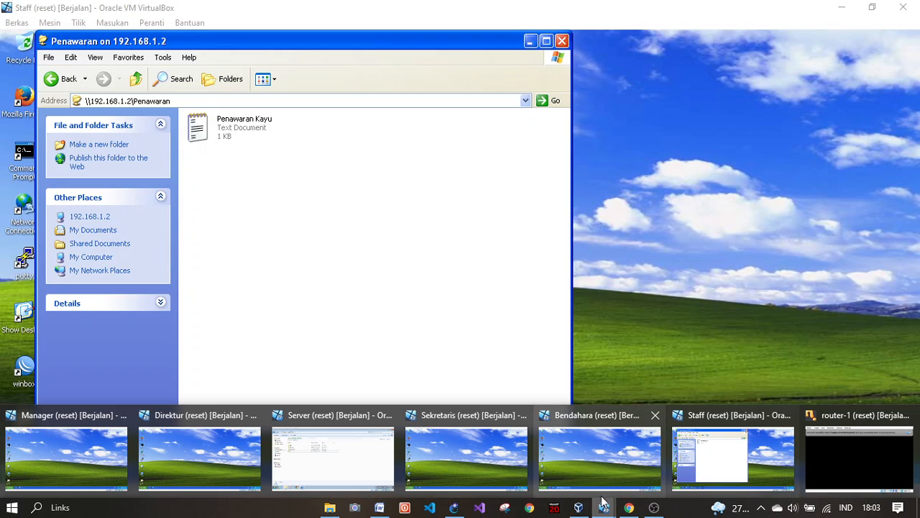
Step: From the Sekretaris VM, open Penawaran Kayu in the server's Penawaran share
click(480, 458)
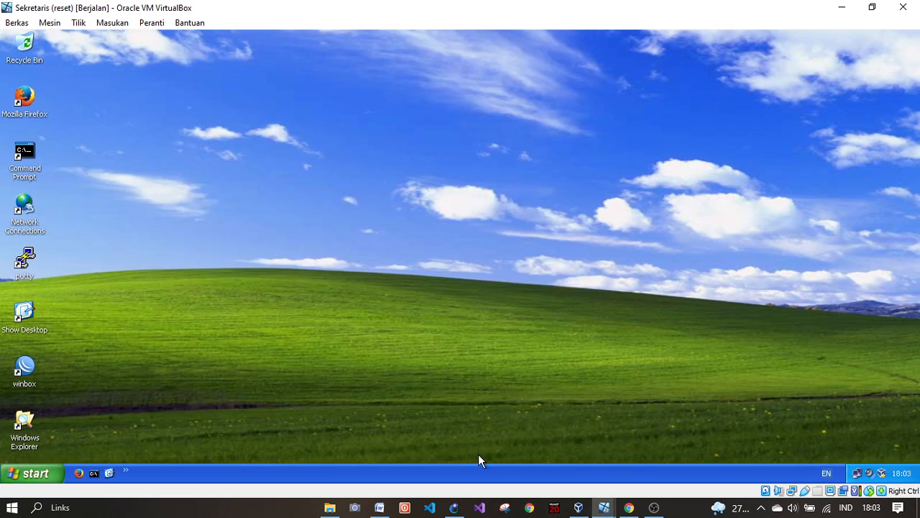
key(super+r)
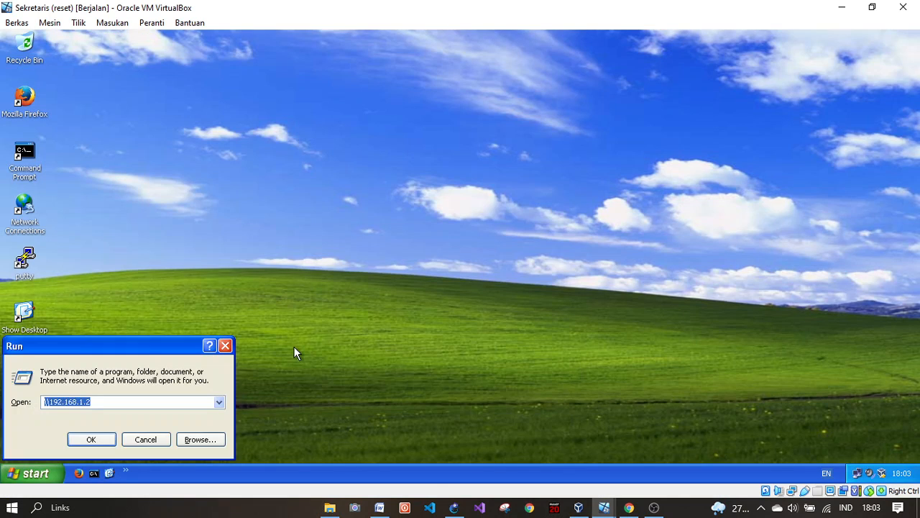
key(Return)
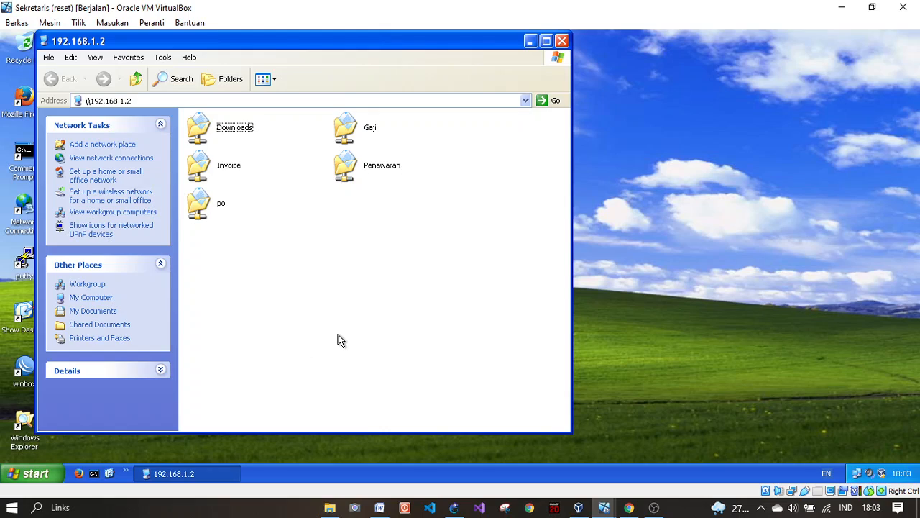
double_click(353, 169)
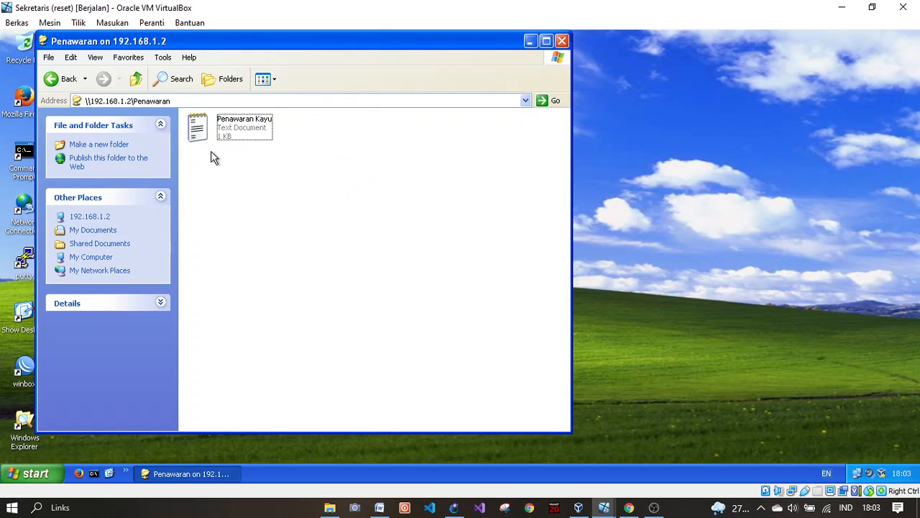
double_click(214, 129)
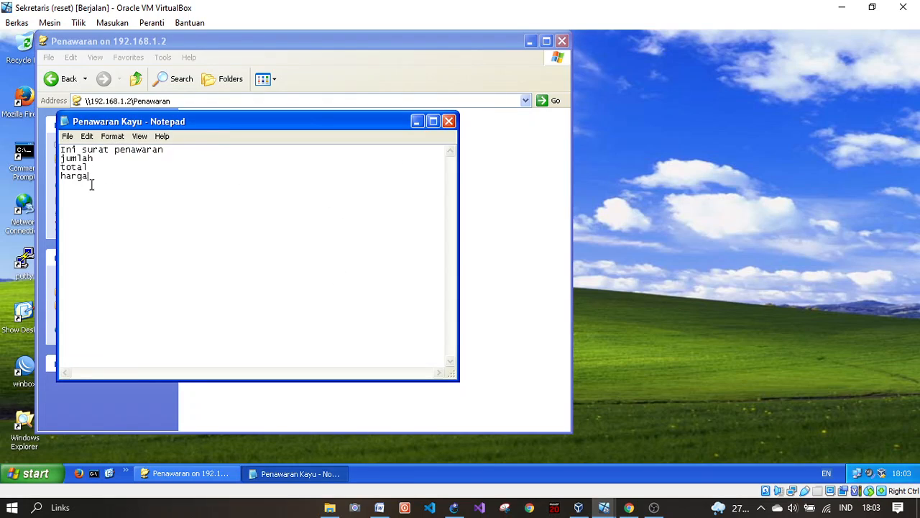
Step: Review the offer text in Notepad, close it, and switch to the Manager VM
mouse_move(92, 185)
mouse_down()
mouse_move(58, 166)
mouse_move(75, 157)
mouse_move(106, 185)
mouse_move(61, 138)
mouse_move(64, 157)
mouse_move(92, 180)
mouse_up()
drag(87, 178, 62, 160)
click(388, 201)
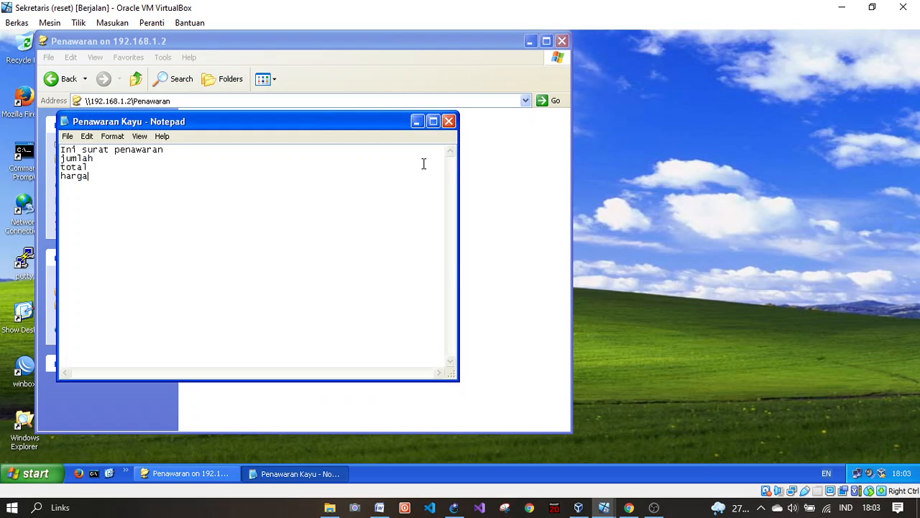
click(448, 121)
click(360, 177)
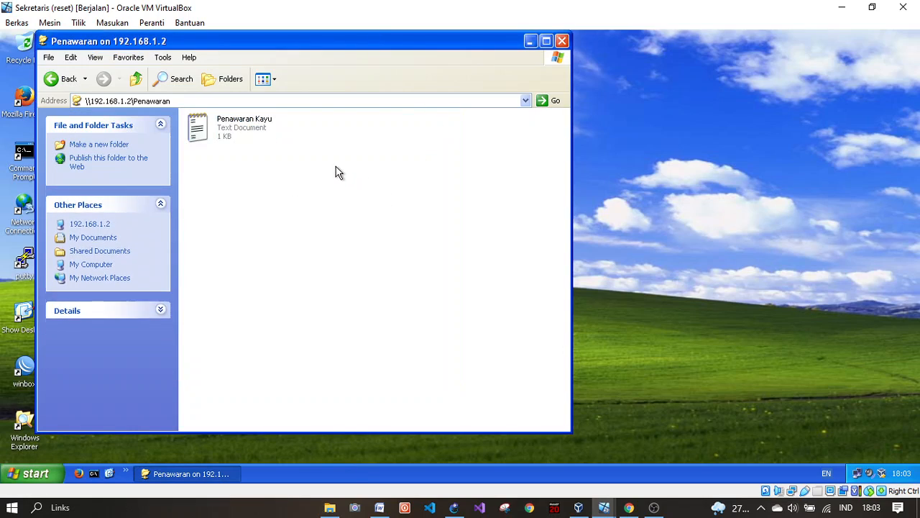
click(603, 507)
click(98, 459)
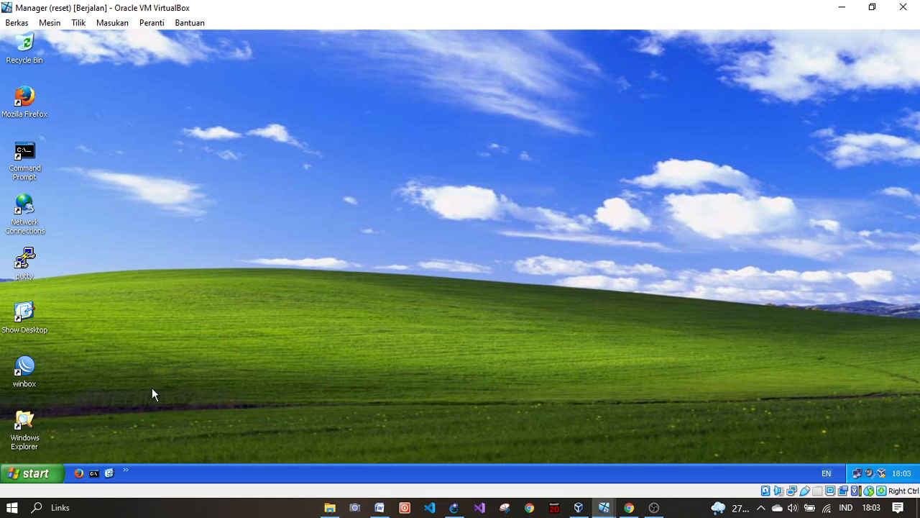
Step: From the Manager VM, open Penawaran Kayu in \\192.168.1.2\Penawaran, add 'acc', and close it
key(super+r)
key(Return)
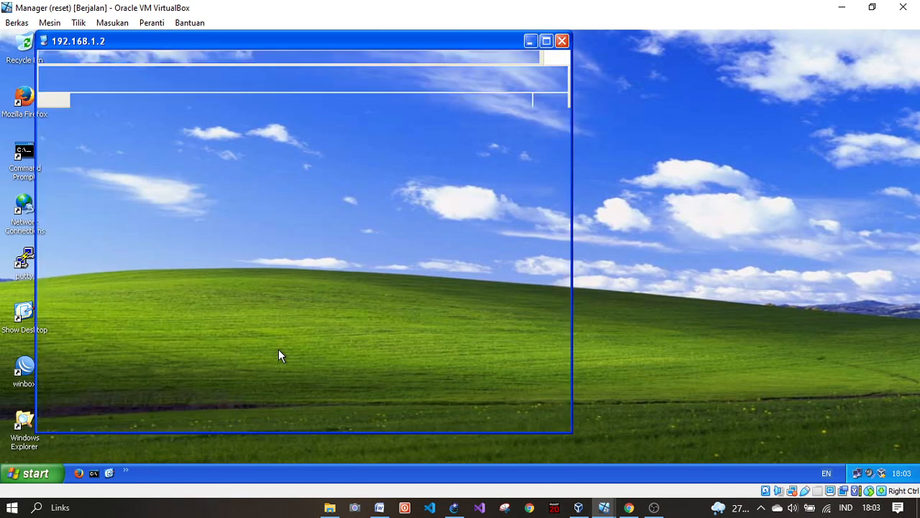
double_click(345, 167)
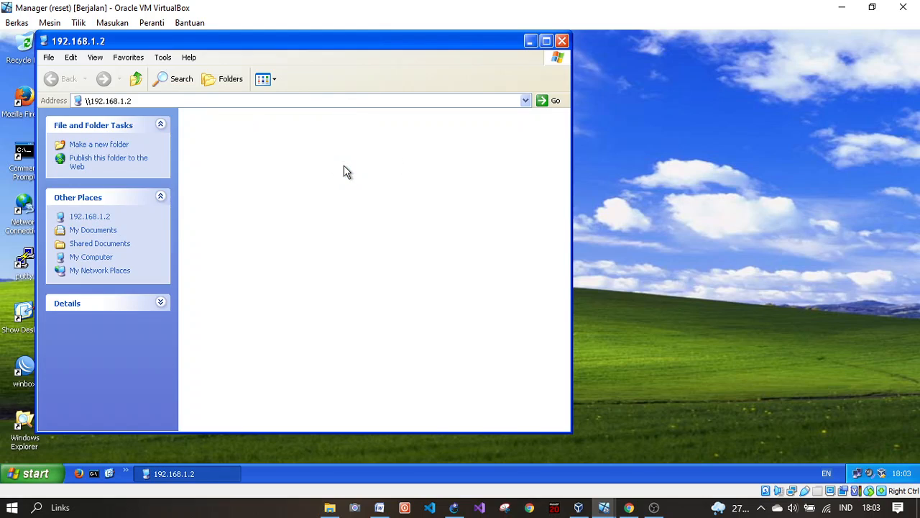
double_click(220, 129)
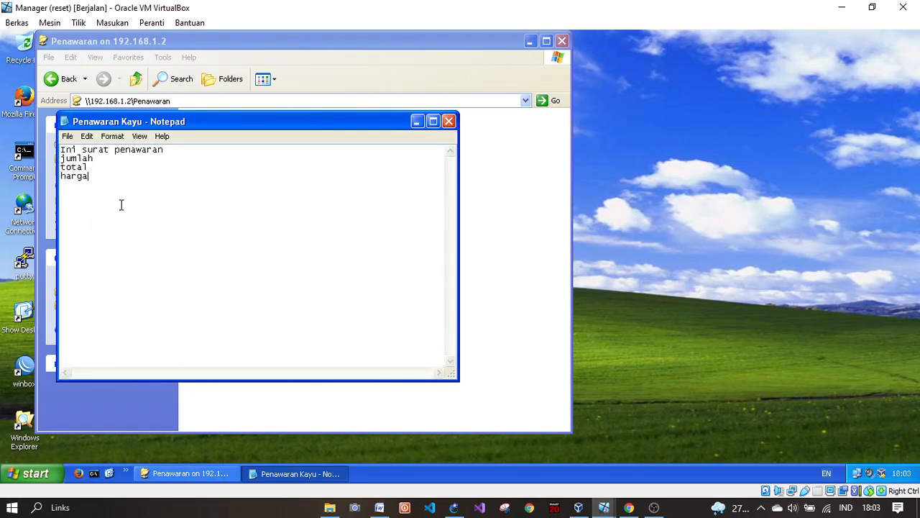
drag(128, 184, 68, 157)
click(135, 187)
click(447, 120)
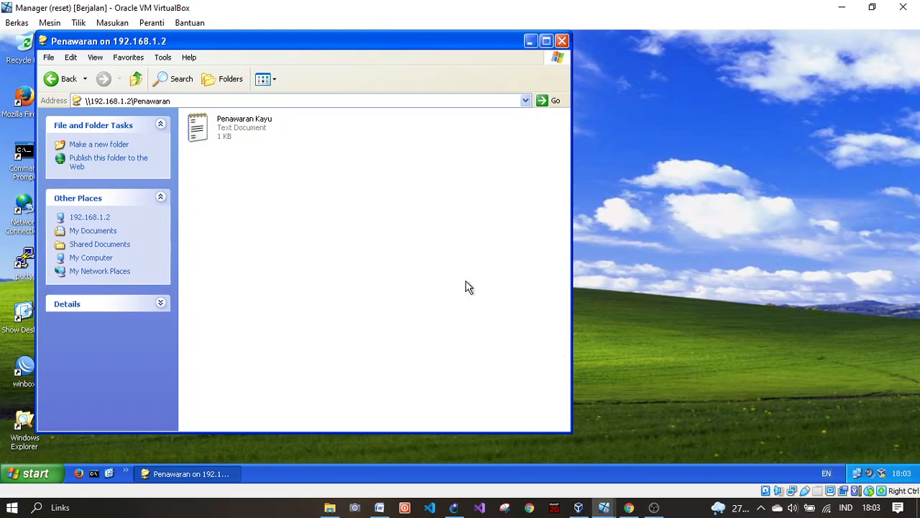
click(604, 507)
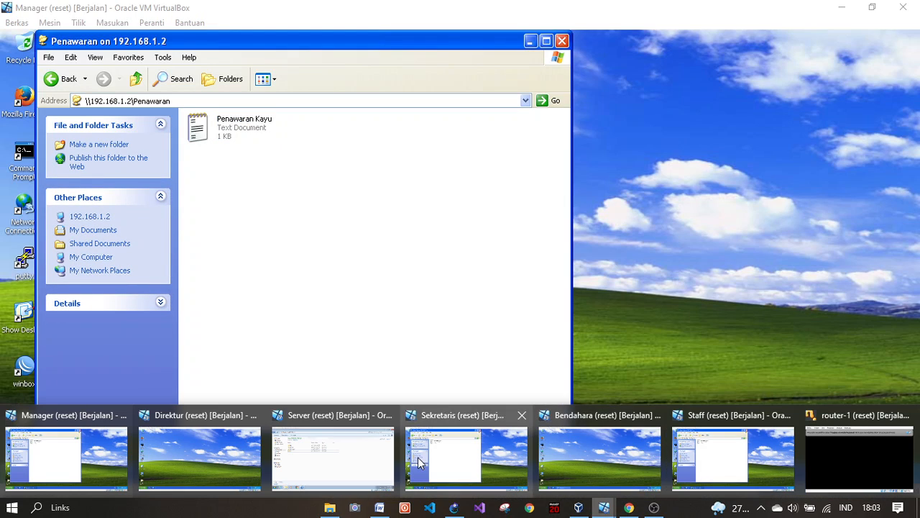
Step: On the Sekretaris VM, reopen Penawaran Kayu, confirm the added 'acc' line, and close it
click(461, 456)
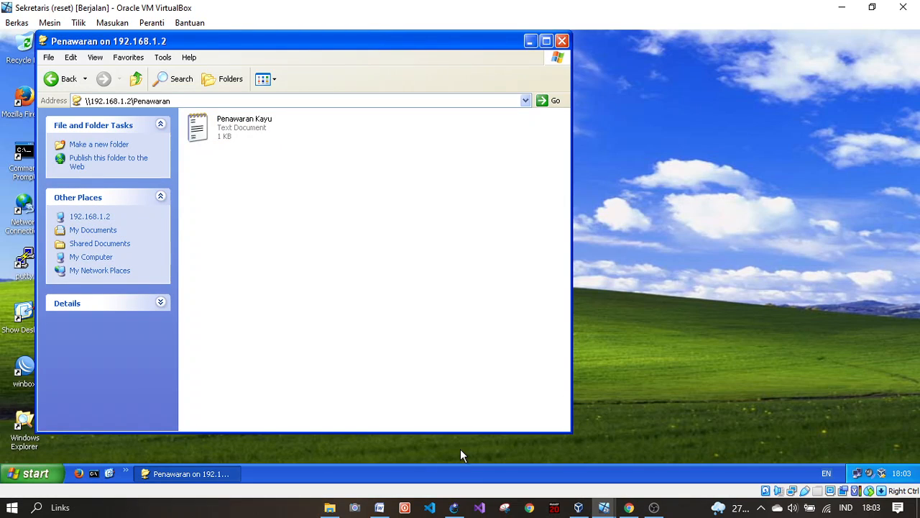
double_click(213, 134)
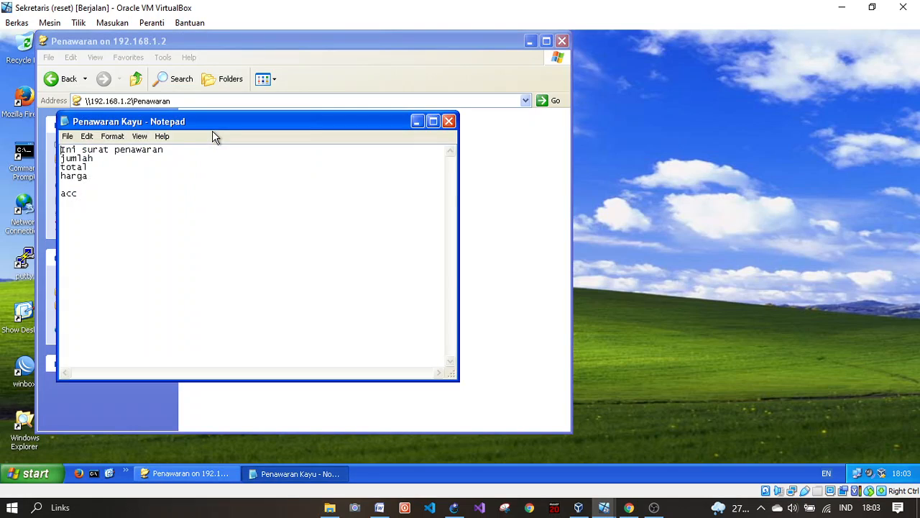
drag(99, 195, 122, 190)
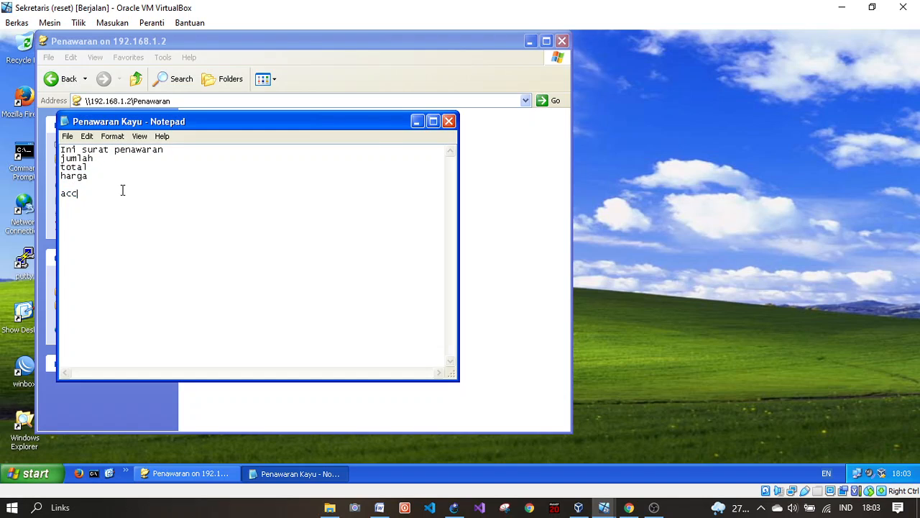
click(450, 122)
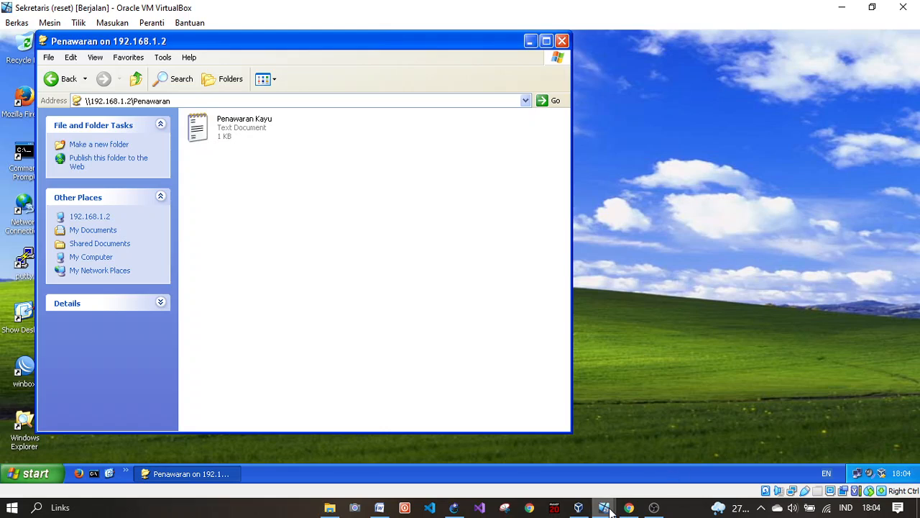
click(455, 507)
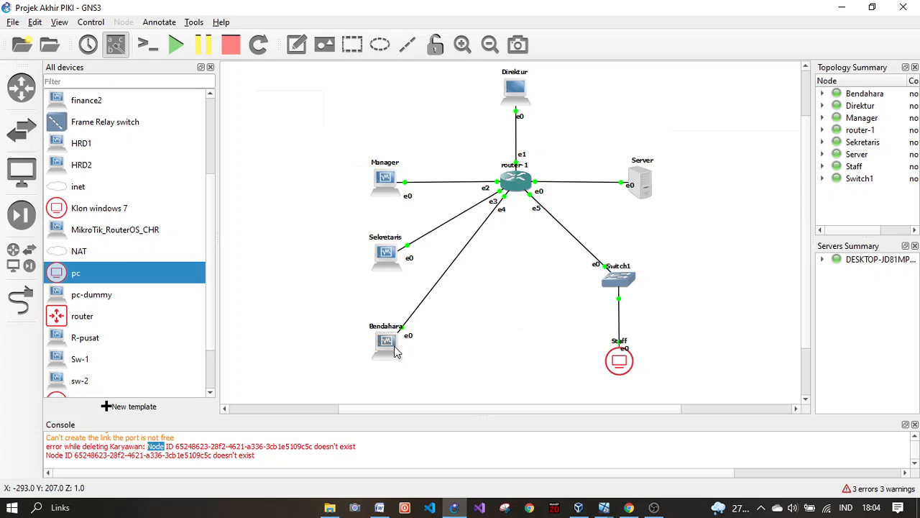
Step: On the Staff VM, return from Penawaran to the 192.168.1.2 share list, then switch to the Server VM
mouse_move(609, 508)
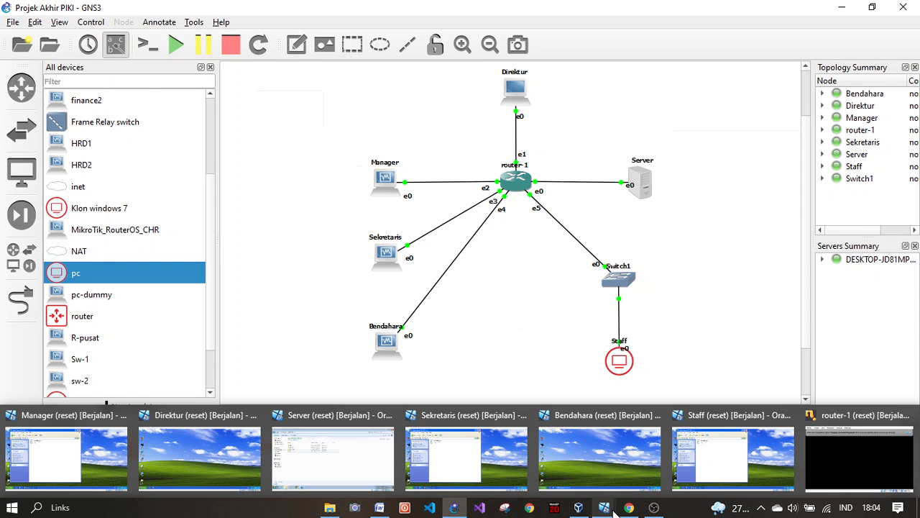
click(701, 435)
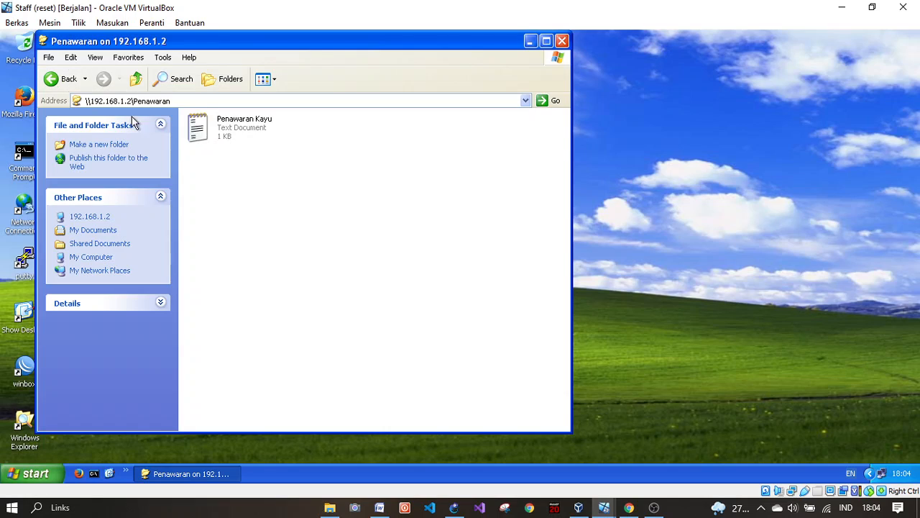
click(242, 134)
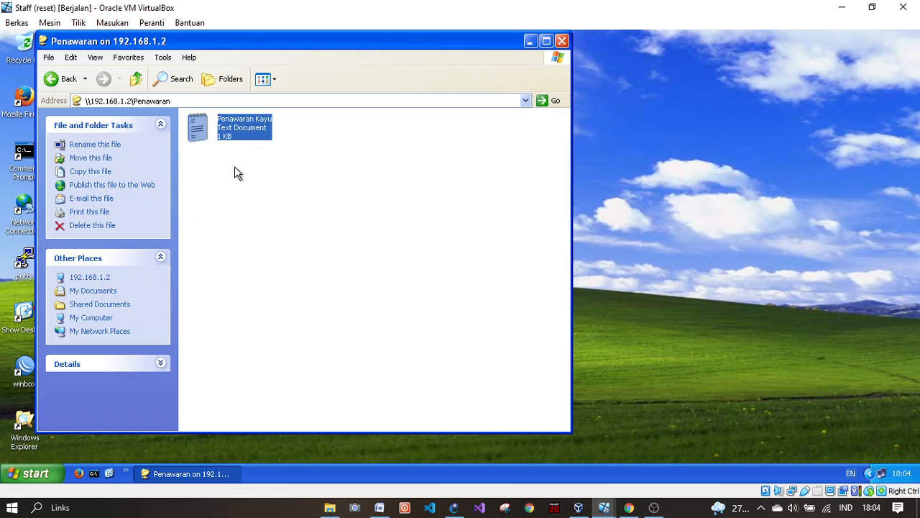
click(65, 78)
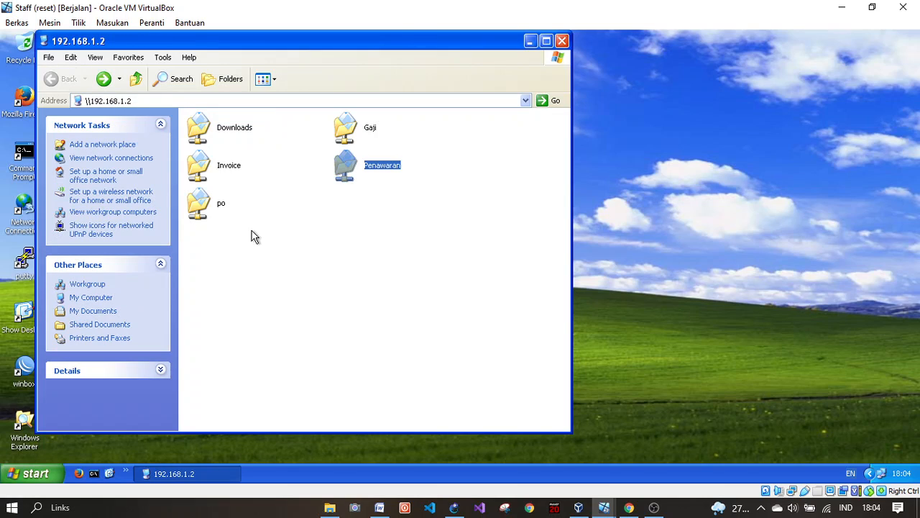
click(604, 506)
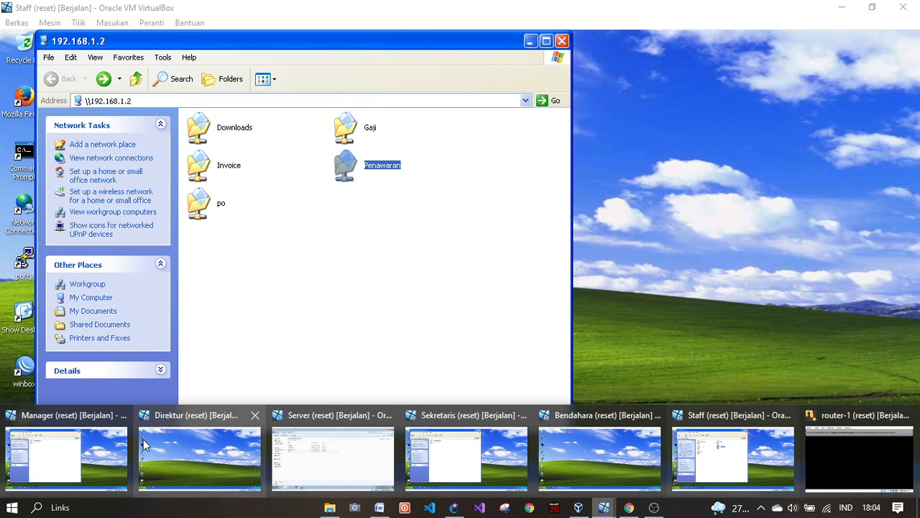
click(335, 453)
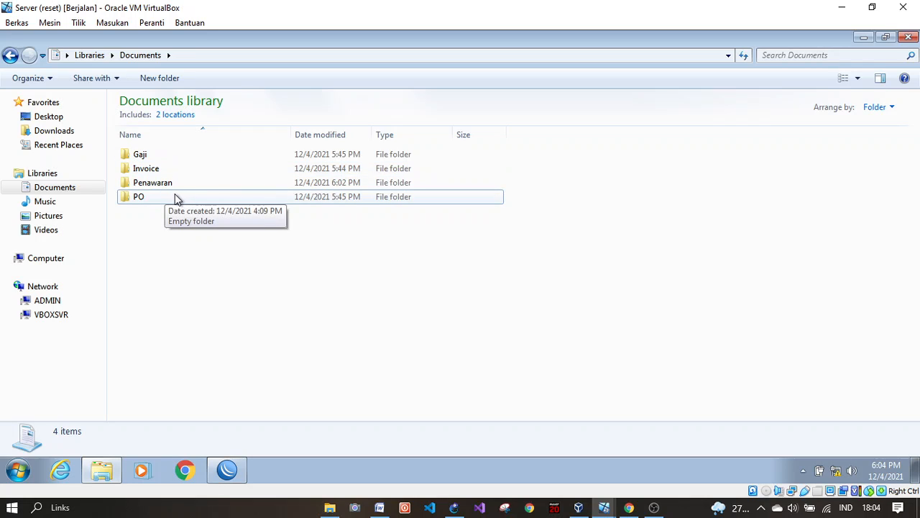
Step: Check Penawaran's sharing details on the Server, then open the empty po share on the Sekretaris VM
click(159, 187)
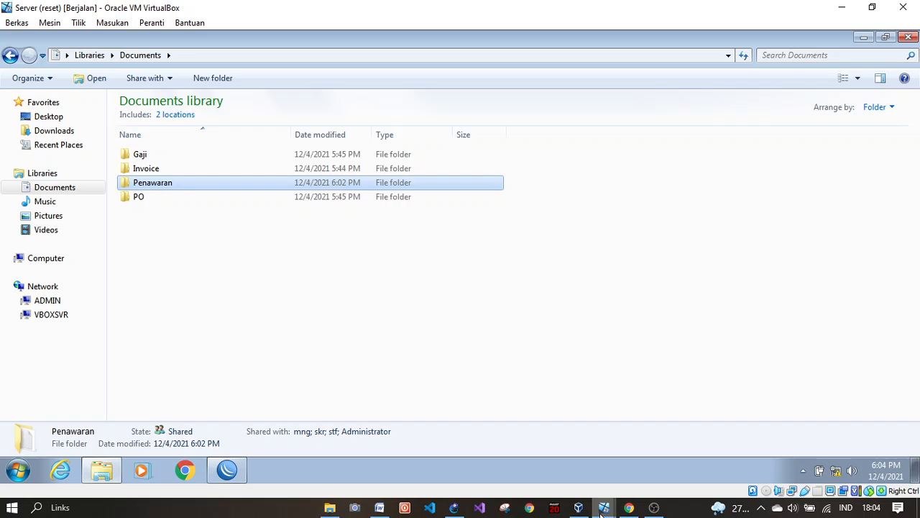
click(194, 225)
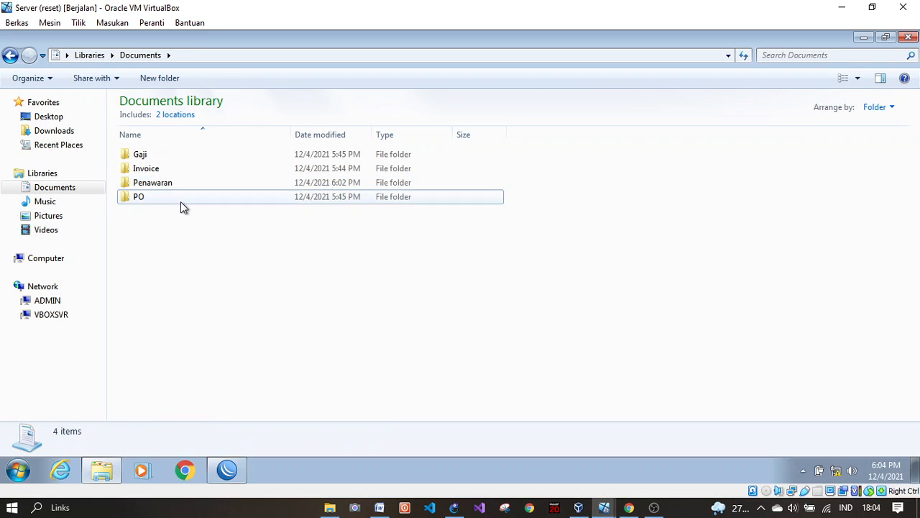
mouse_move(604, 508)
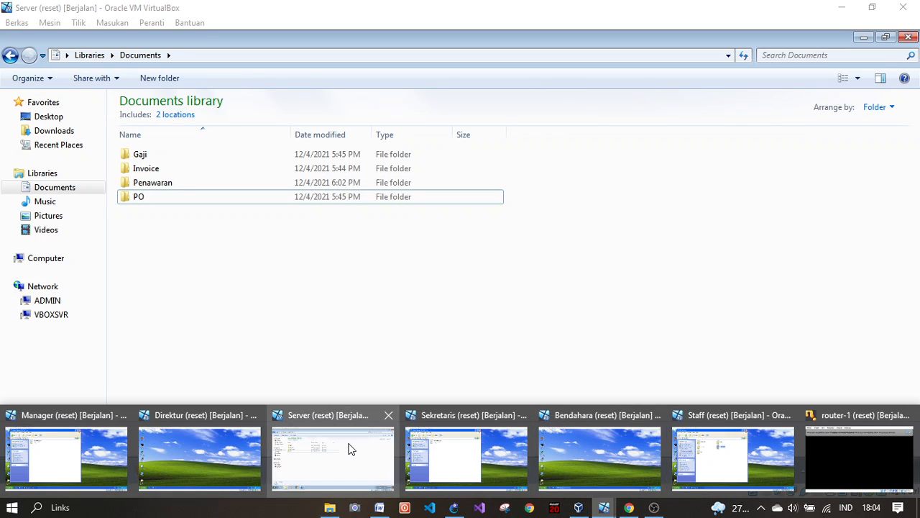
click(484, 454)
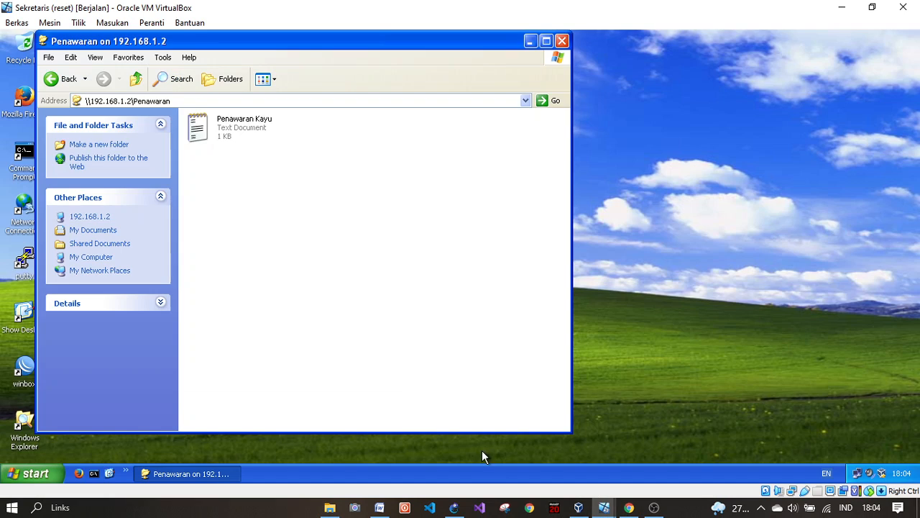
click(68, 81)
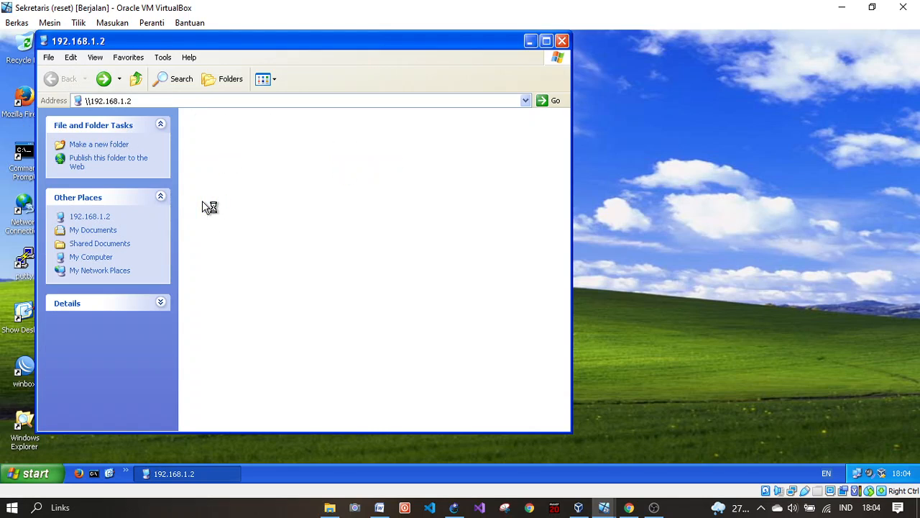
right_click(206, 178)
Step: Create a new text document named PO in the po share
mouse_move(274, 287)
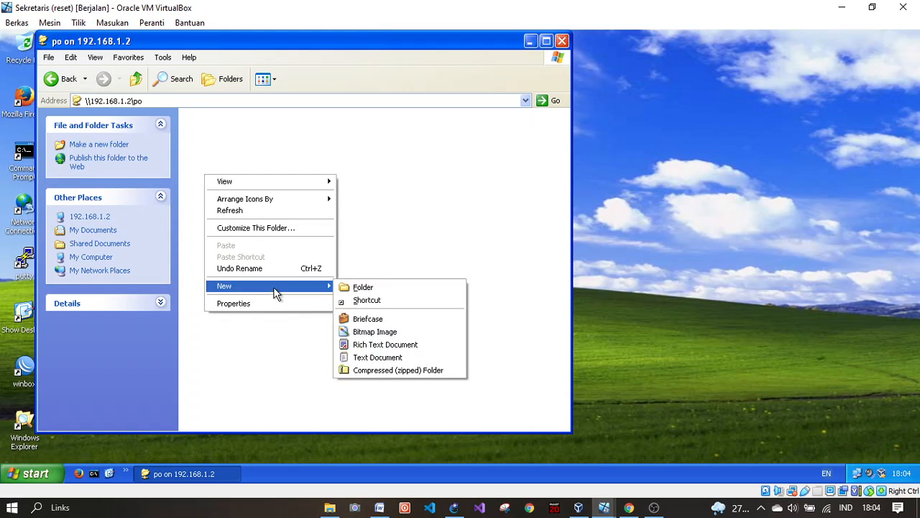
click(375, 356)
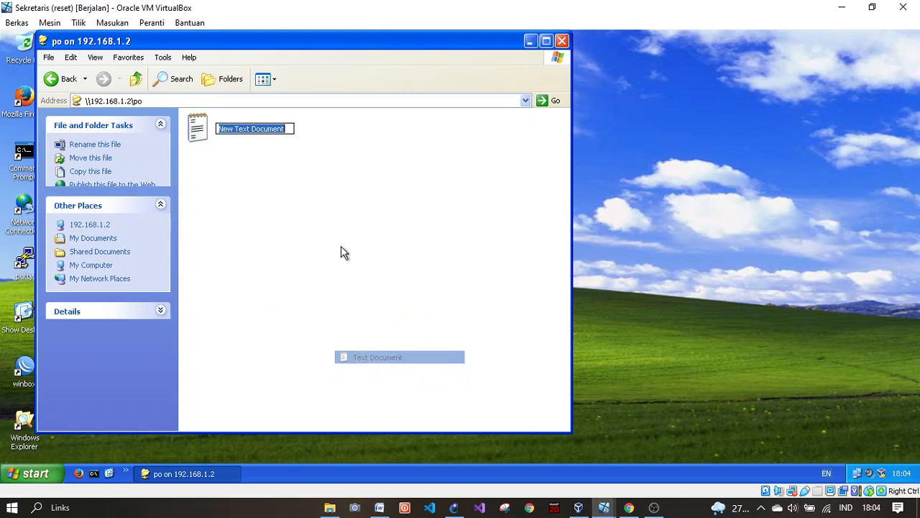
text(PO)
click(273, 137)
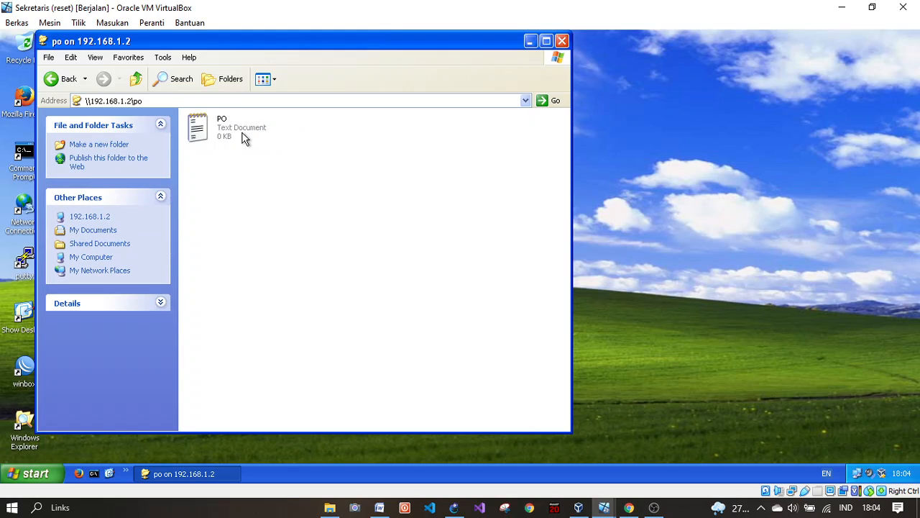
Step: Open PO in Notepad, enter the PO KAYU, JUMLAH, TOTAL and HARGA lines, and close it
click(57, 79)
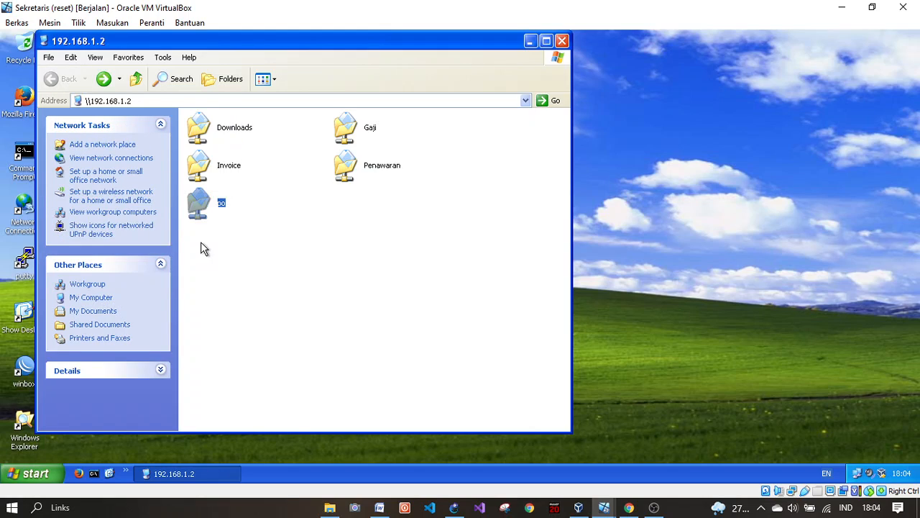
double_click(212, 206)
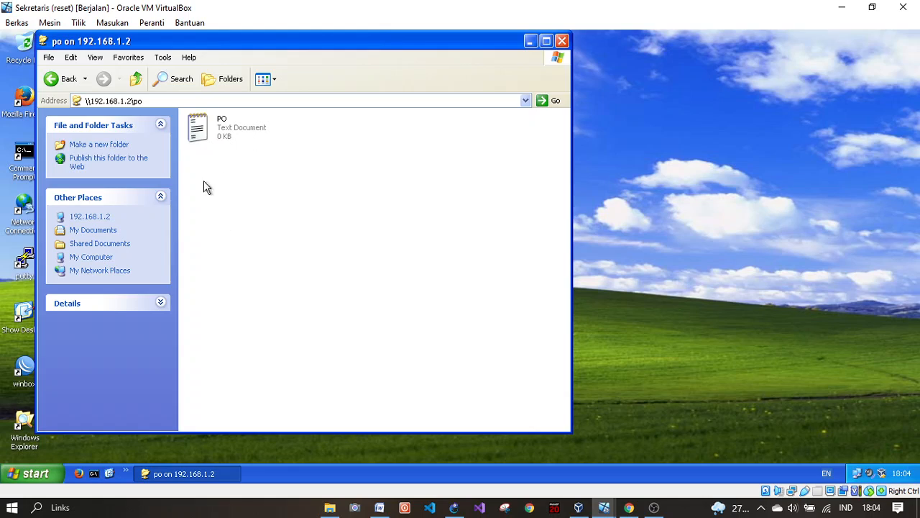
click(231, 133)
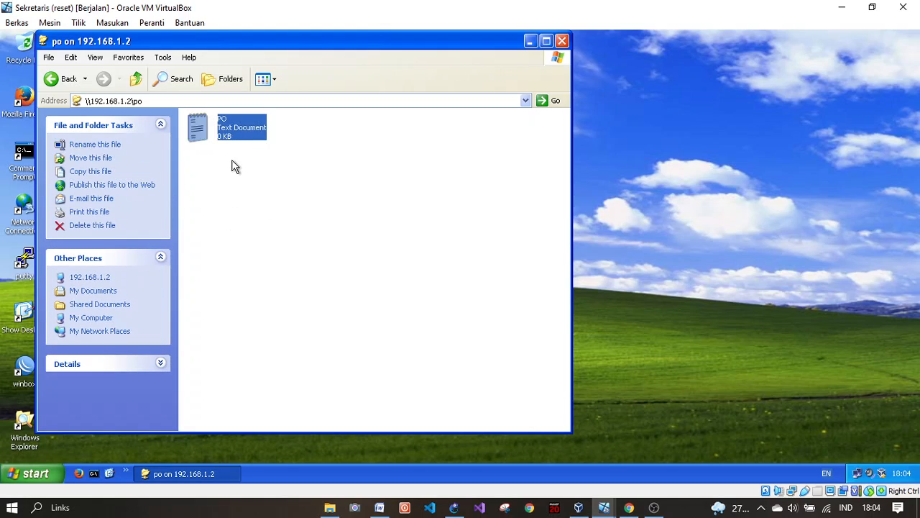
right_click(236, 115)
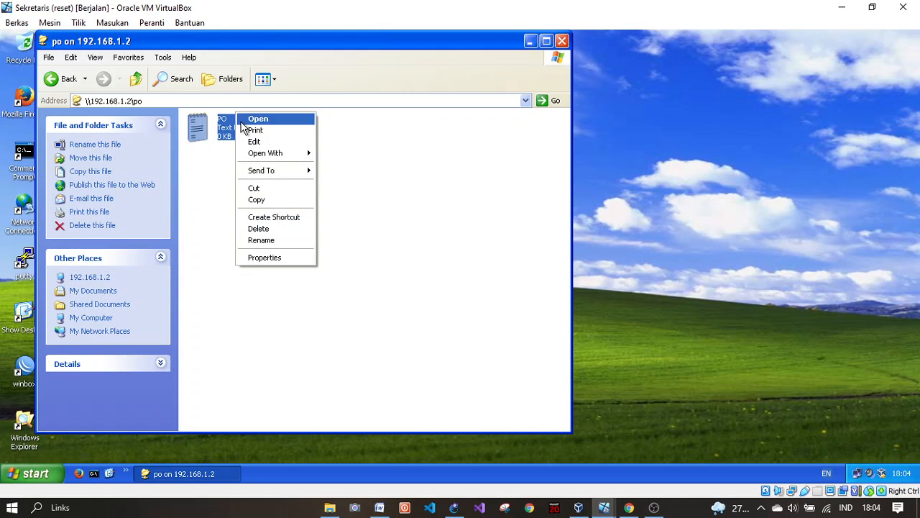
click(244, 119)
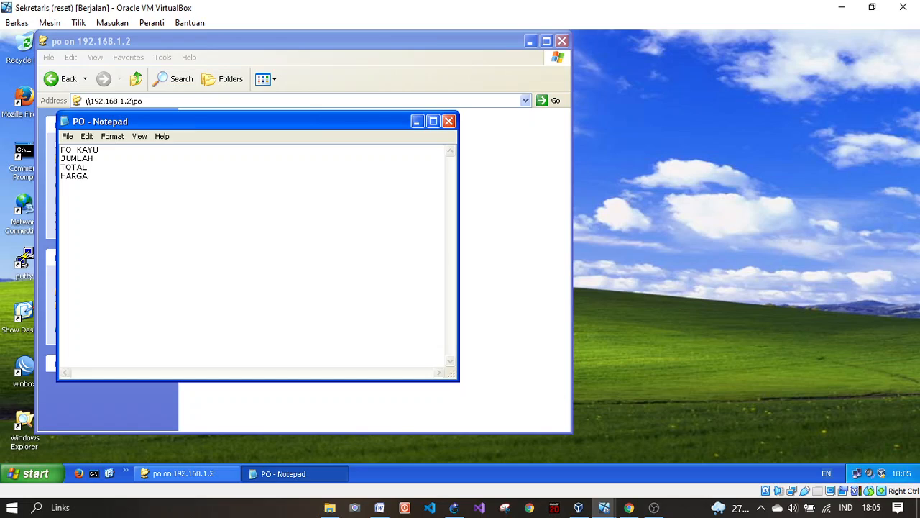
drag(91, 176, 62, 168)
click(101, 181)
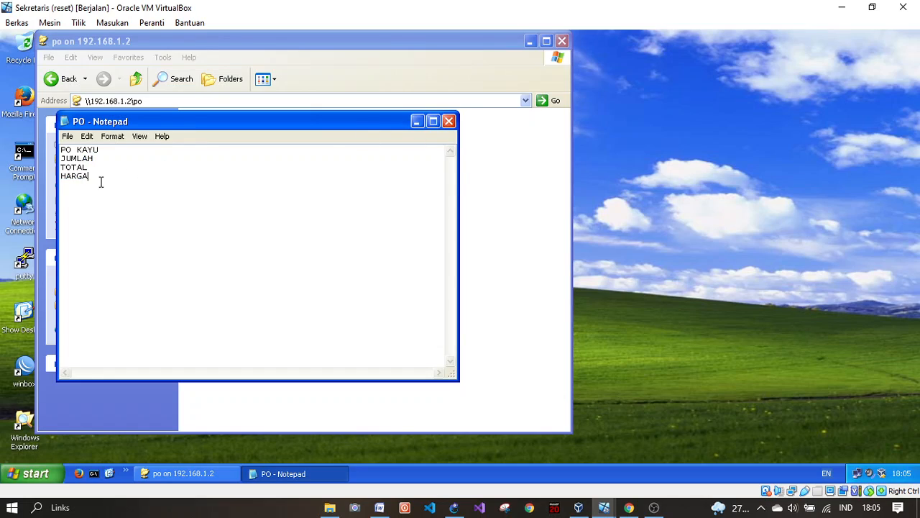
click(448, 122)
click(270, 178)
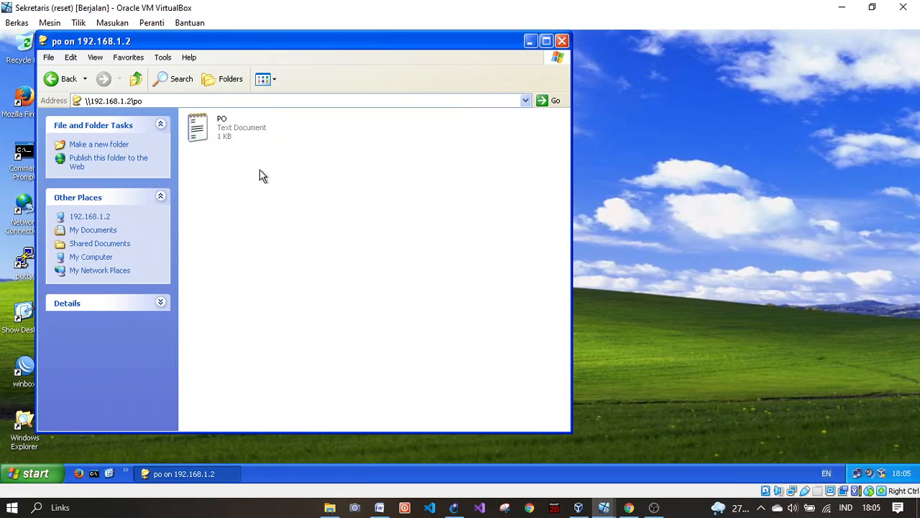
click(63, 79)
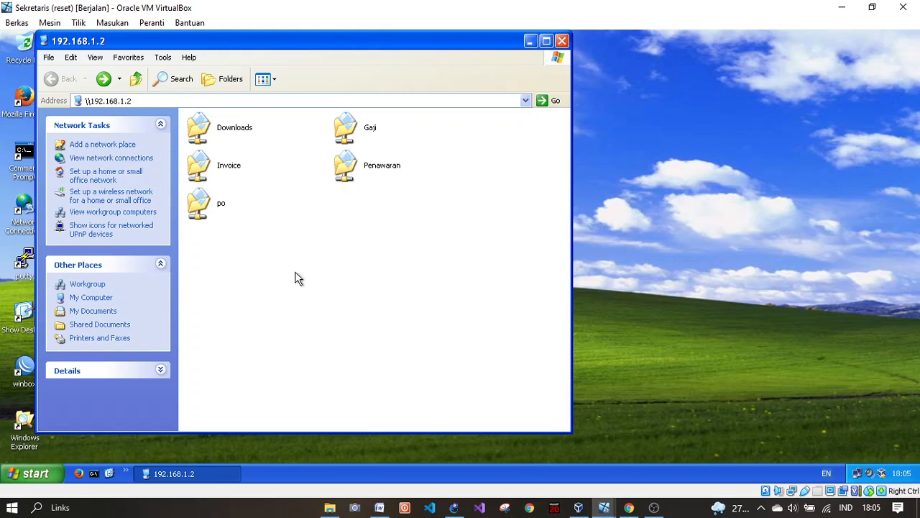
Step: On the Staff VM, test the Invoice (refused), po, Penawaran and Gaji shares
mouse_move(604, 507)
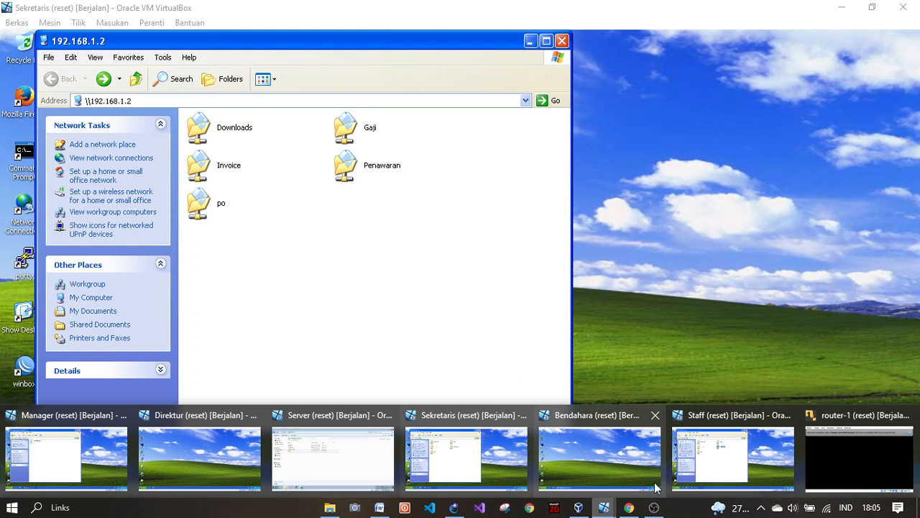
click(739, 461)
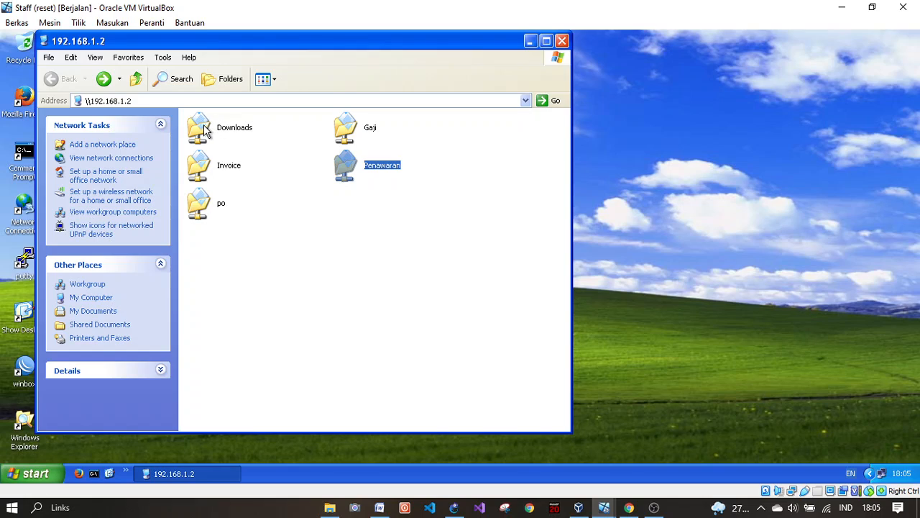
double_click(203, 165)
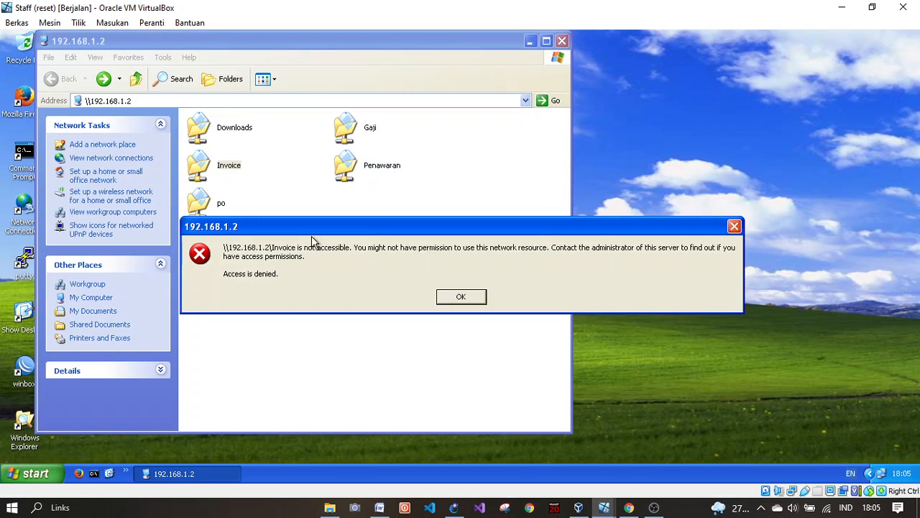
click(458, 302)
double_click(222, 206)
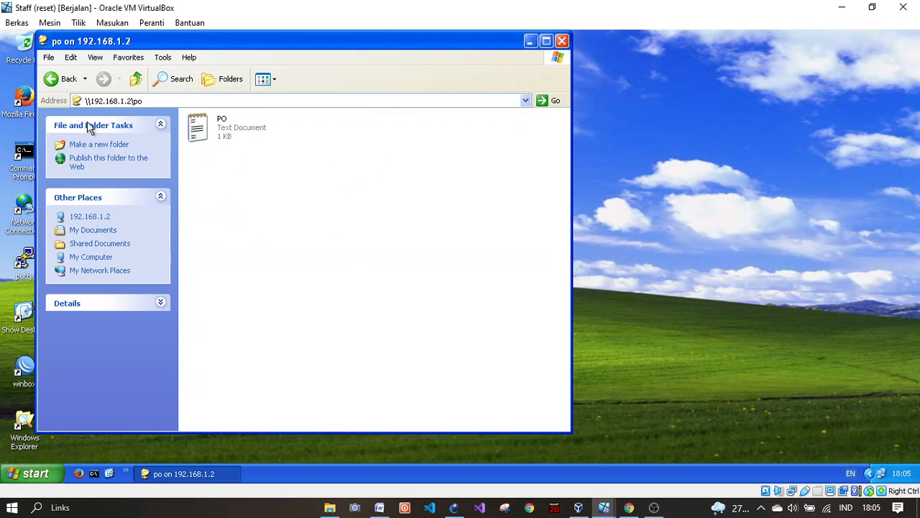
click(50, 78)
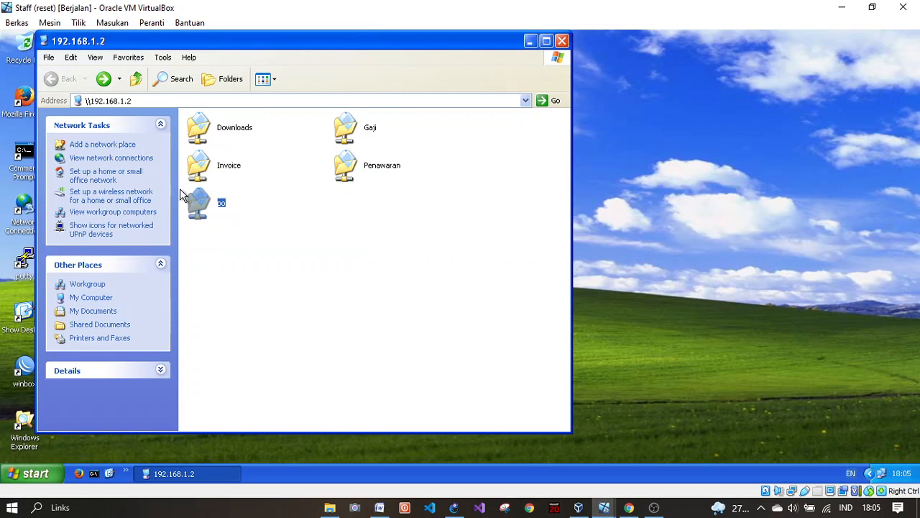
double_click(362, 167)
click(51, 78)
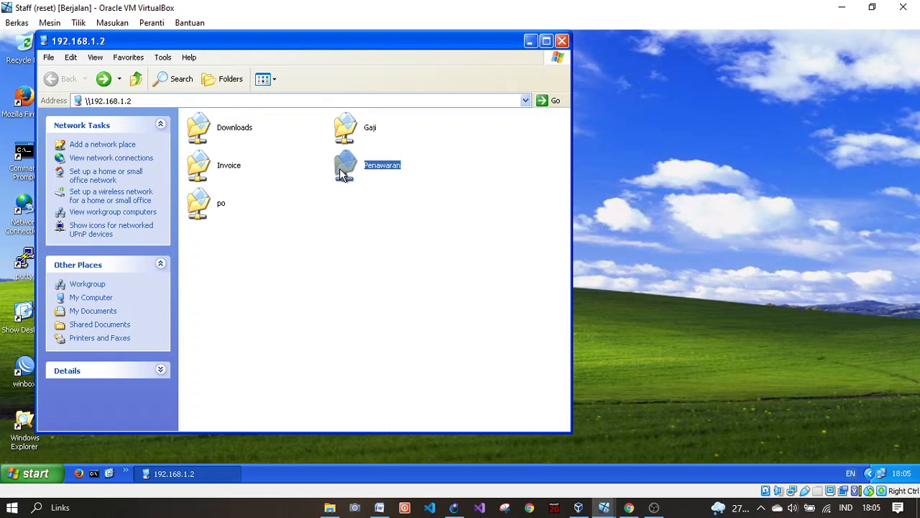
double_click(338, 129)
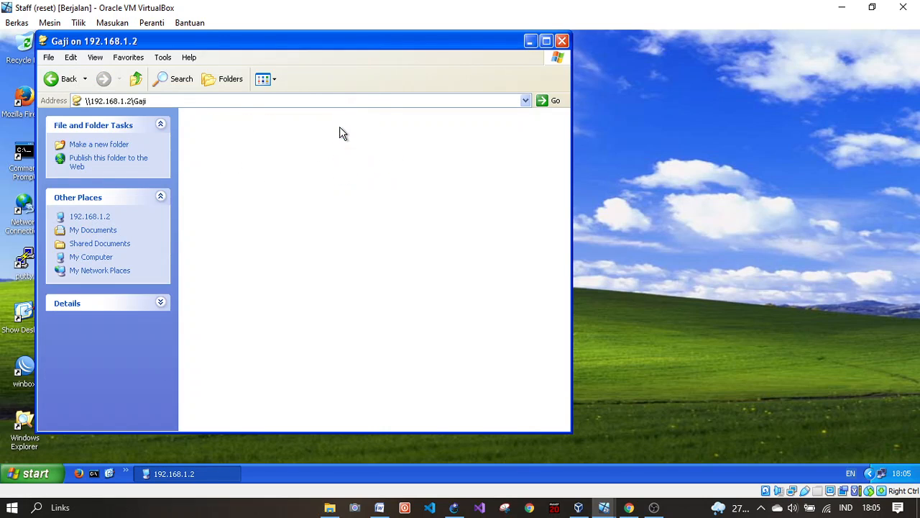
click(65, 82)
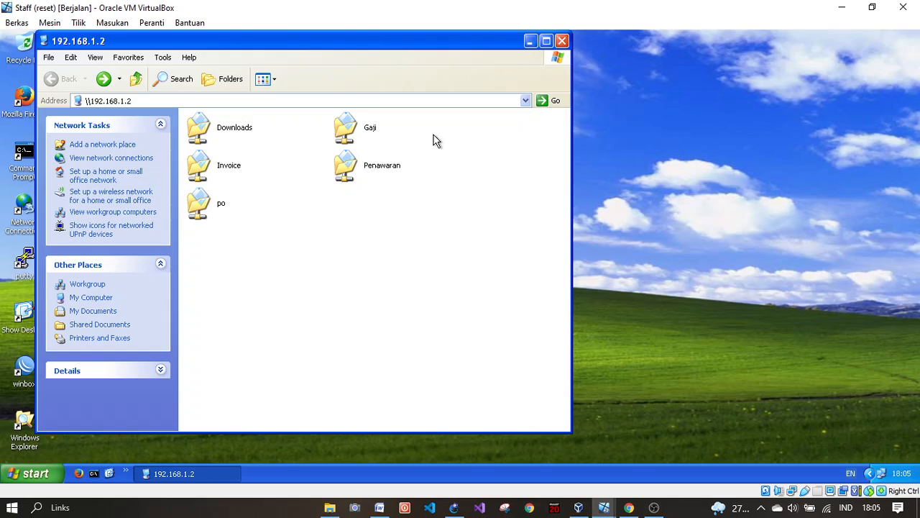
Step: Try creating a new text document in Gaji and dismiss the 'Access is denied' error
double_click(362, 133)
right_click(267, 169)
mouse_move(391, 280)
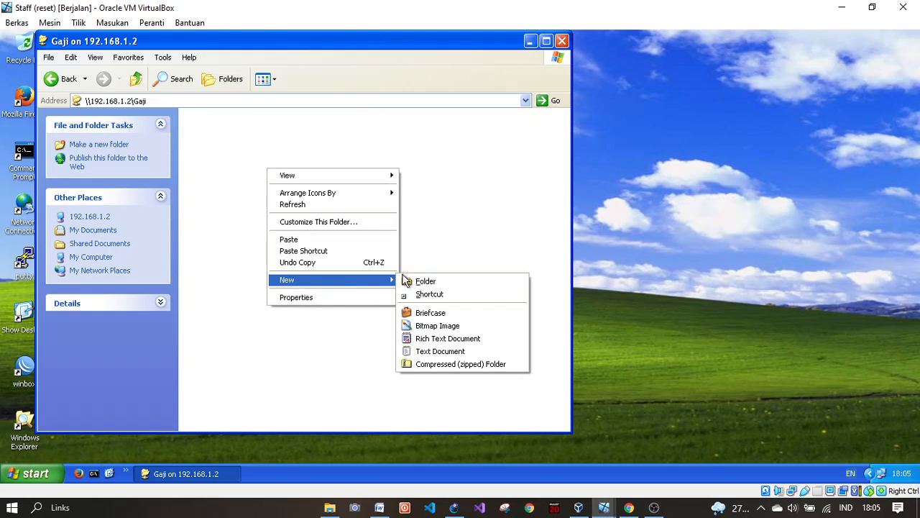
click(421, 352)
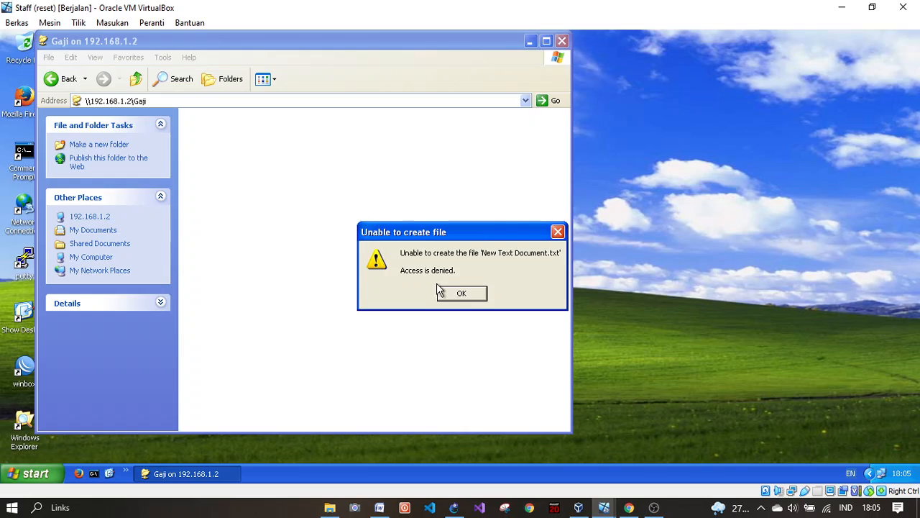
click(458, 292)
click(57, 81)
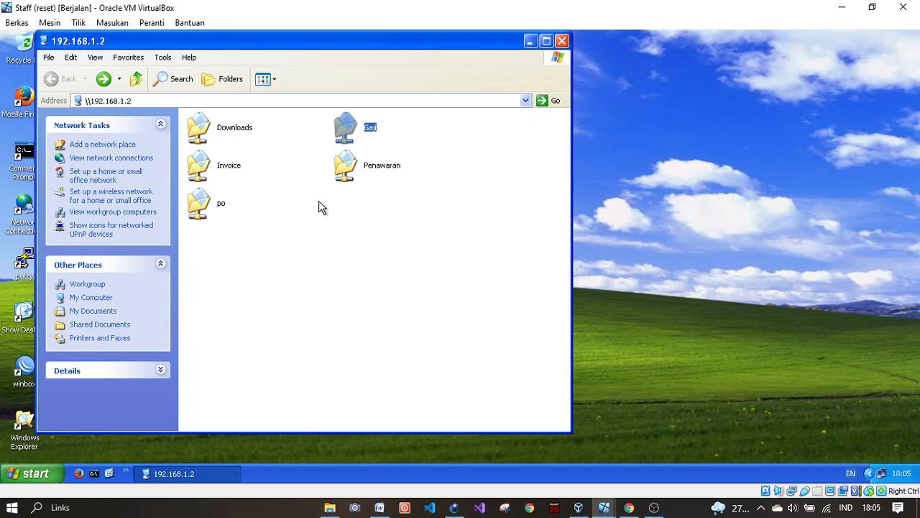
click(357, 162)
click(285, 238)
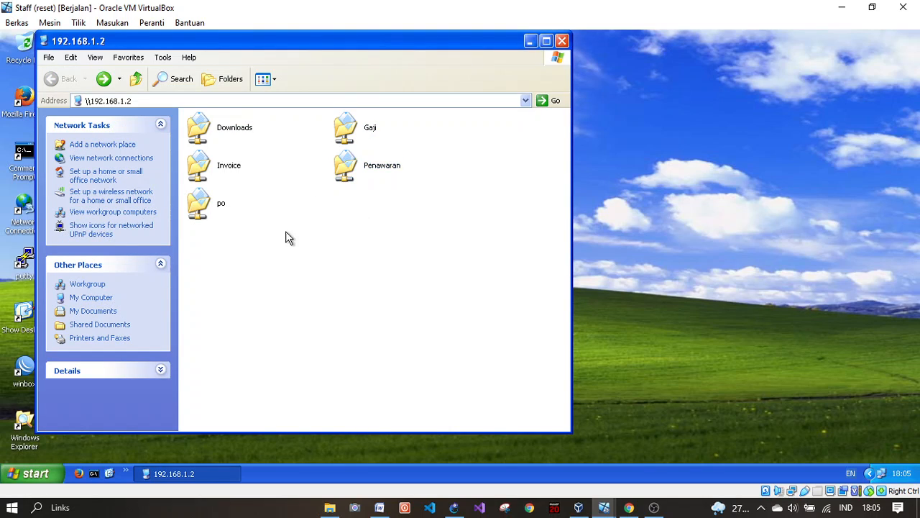
Step: Copy the Invoice file from the Downloads share
double_click(215, 132)
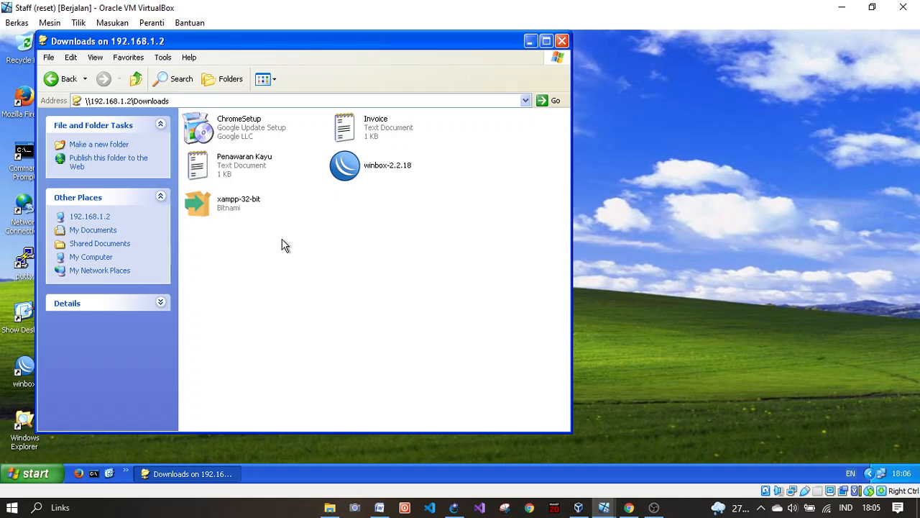
click(352, 138)
right_click(377, 126)
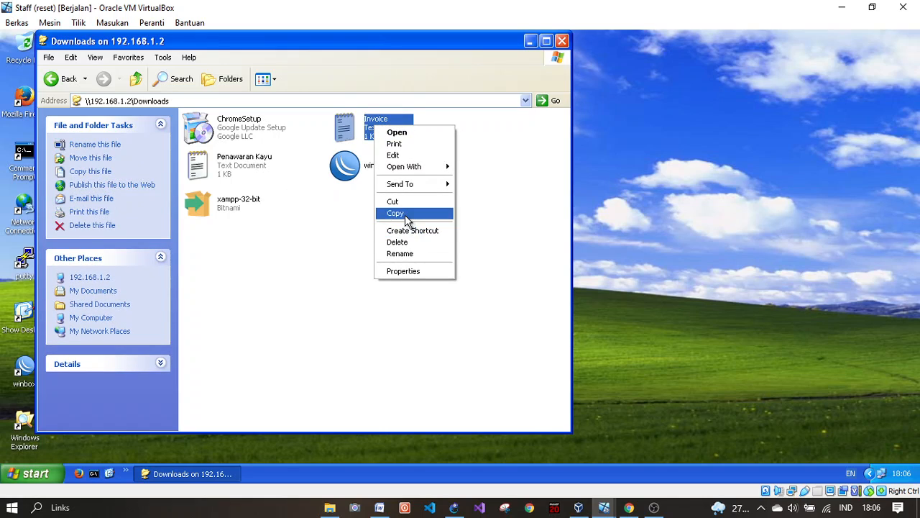
click(402, 213)
Step: Retry opening the Invoice share three times, dismissing each 'Access is denied' error
click(56, 79)
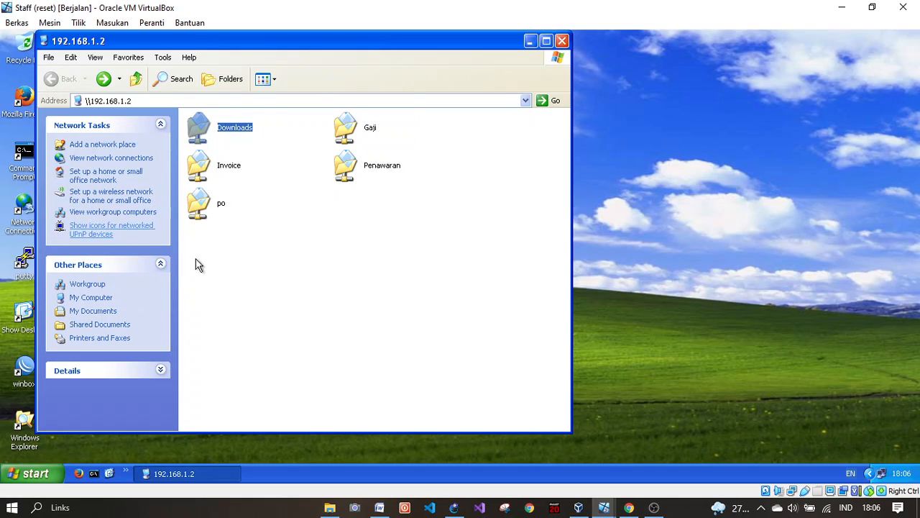
double_click(210, 158)
click(461, 297)
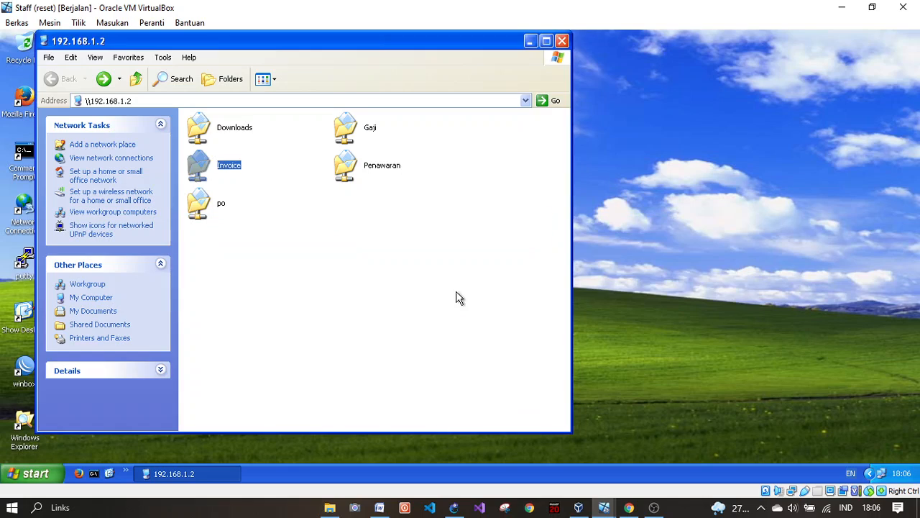
double_click(223, 163)
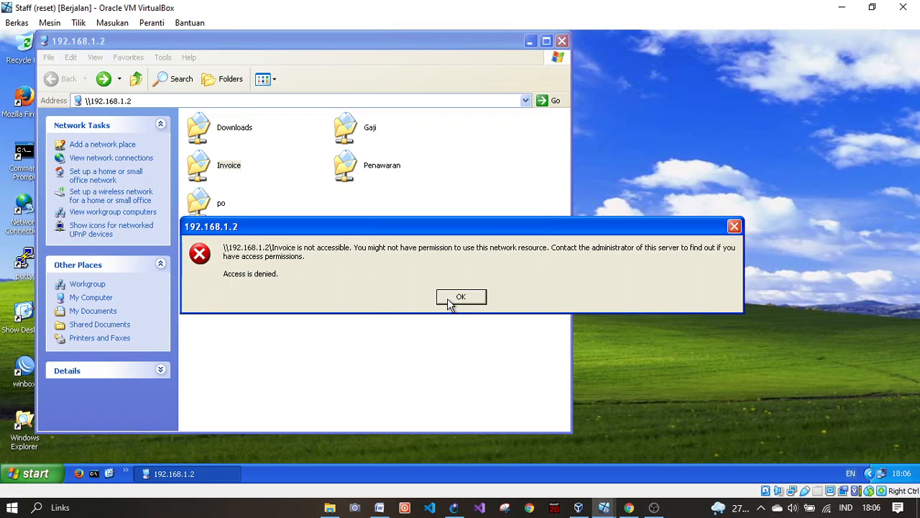
click(448, 297)
double_click(189, 163)
click(464, 298)
Step: On the Server VM, open the Invoice folder's Security tab and start editing its permissions
mouse_move(604, 507)
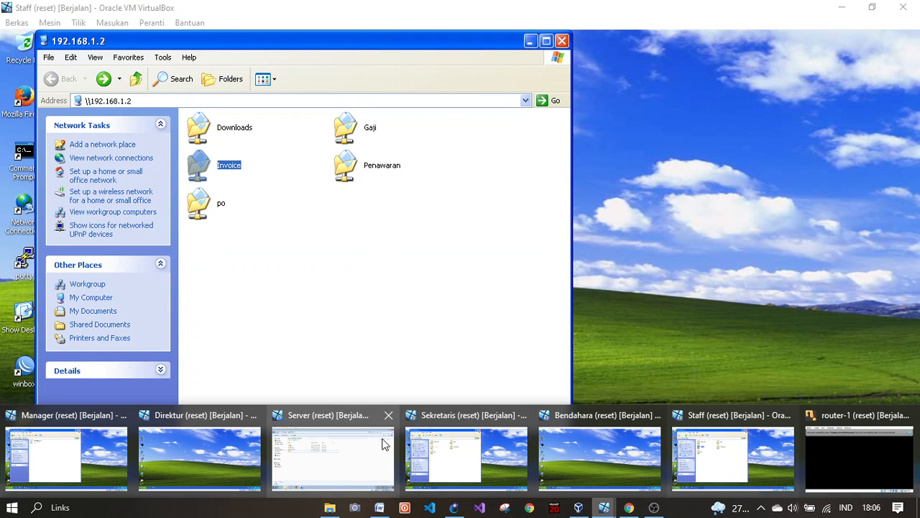
click(345, 449)
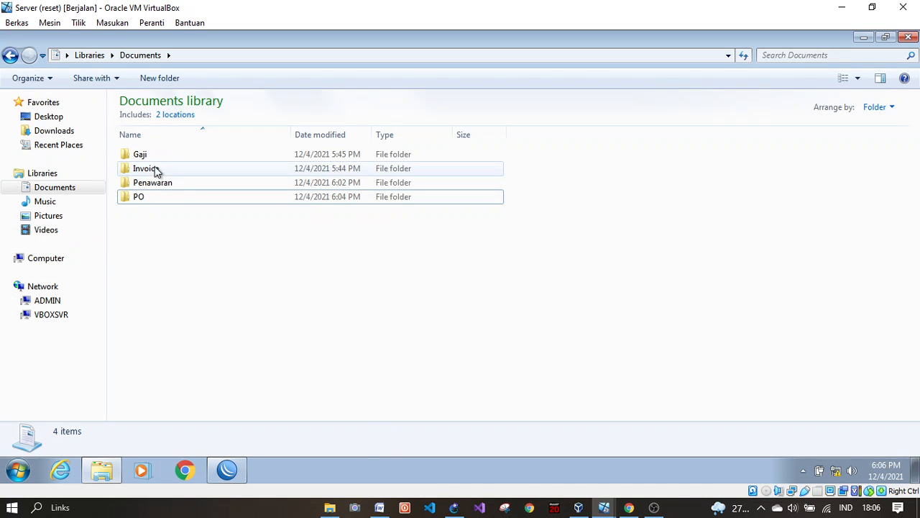
click(161, 174)
right_click(173, 173)
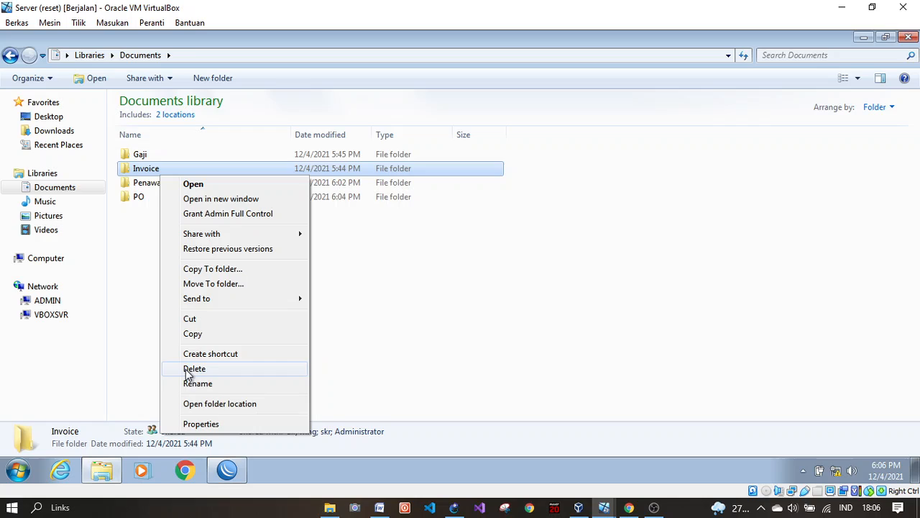
click(205, 422)
click(252, 158)
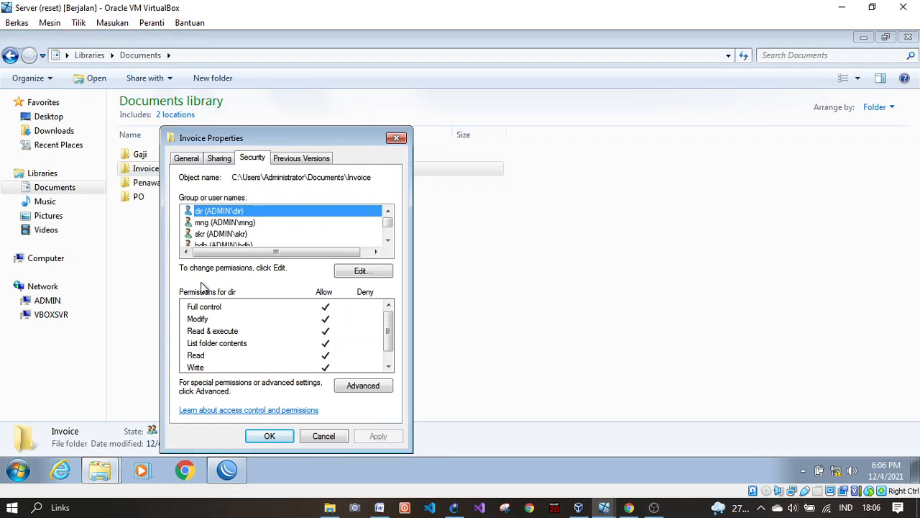
scroll(229, 240, down, 1)
scroll(227, 236, up, 1)
scroll(244, 242, down, 1)
scroll(245, 243, up, 1)
click(369, 274)
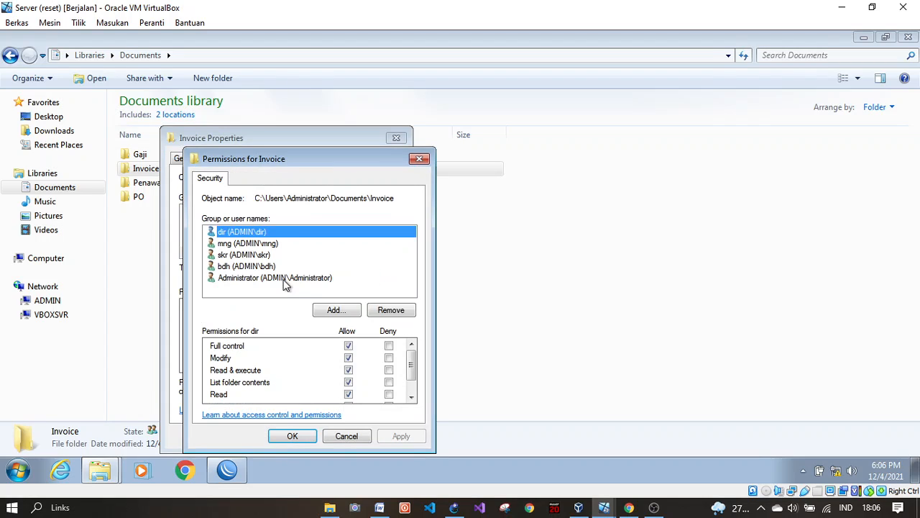
click(261, 287)
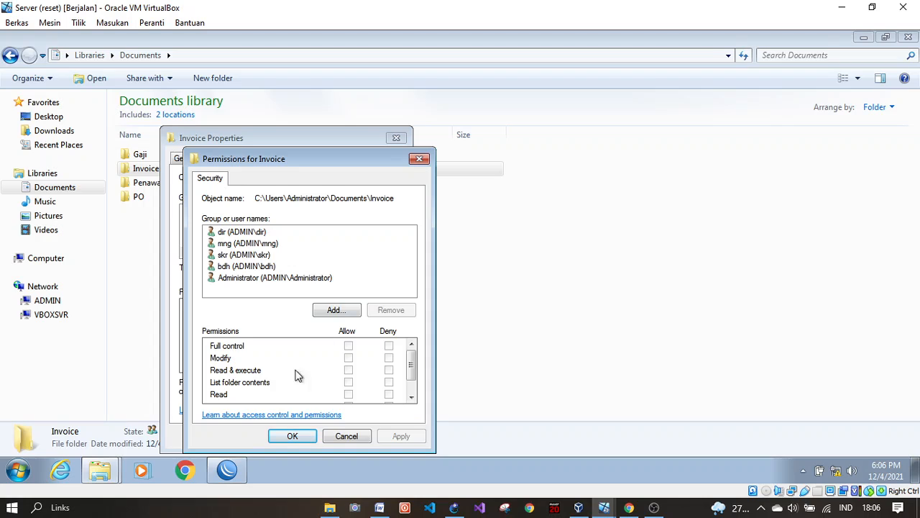
Step: Add user stf to the Invoice folder's security permissions with Write allowed
click(348, 313)
click(227, 324)
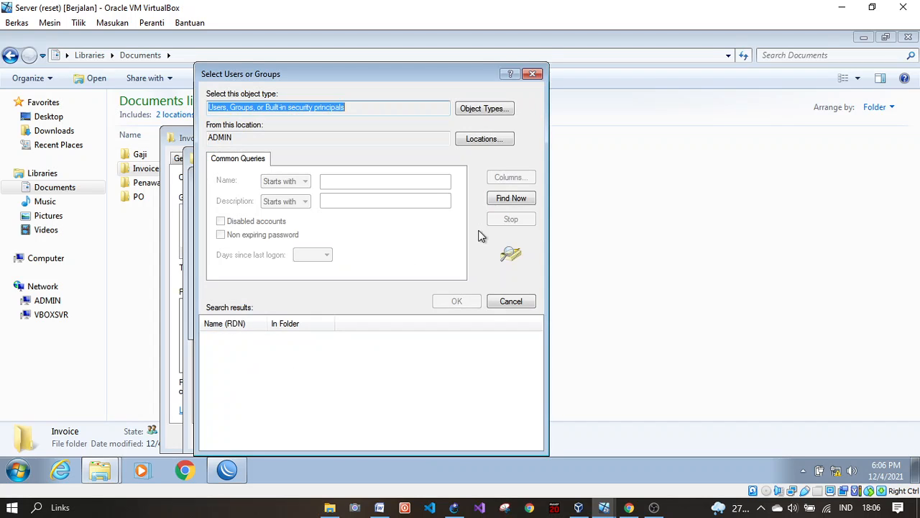
click(504, 202)
scroll(230, 409, down, 7)
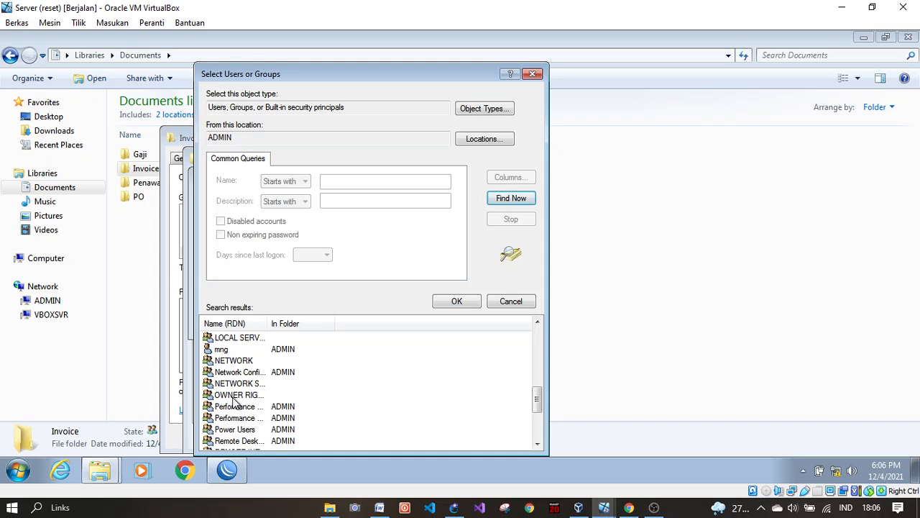
scroll(241, 404, down, 2)
click(241, 428)
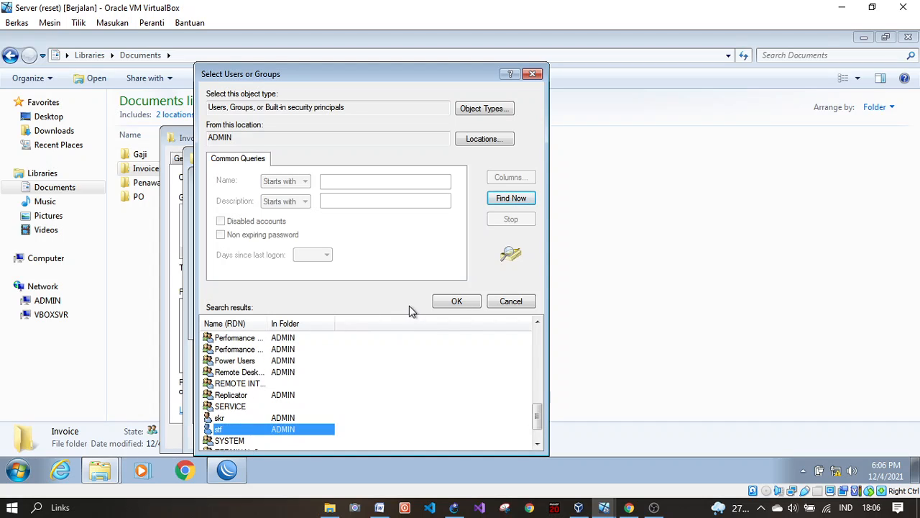
click(457, 301)
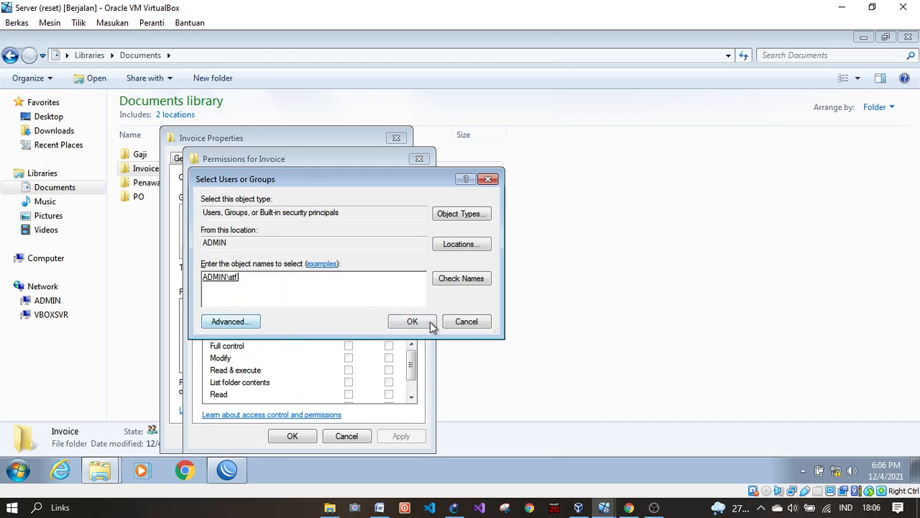
click(430, 323)
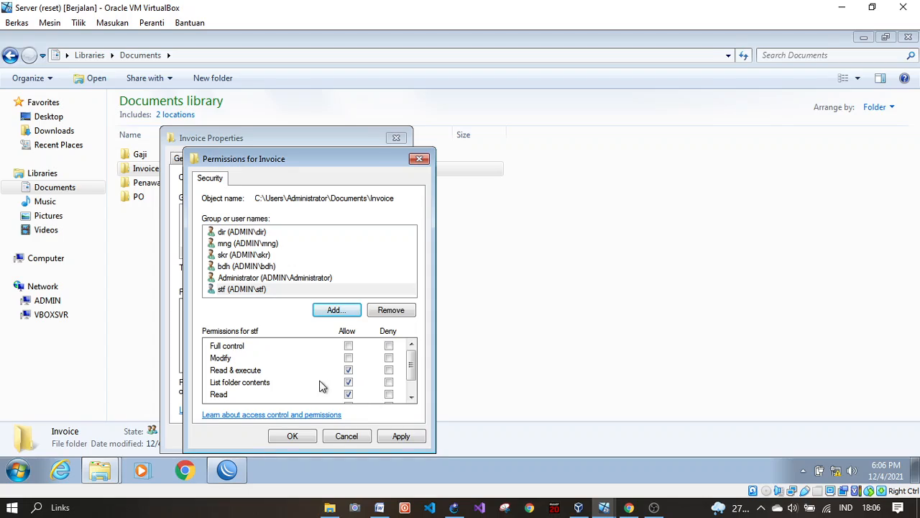
scroll(411, 365, down, 2)
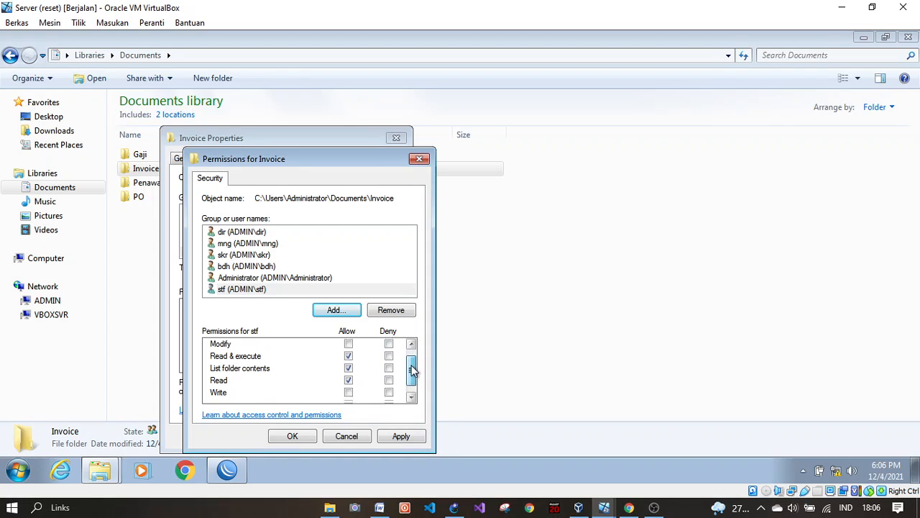
click(349, 386)
scroll(406, 359, up, 2)
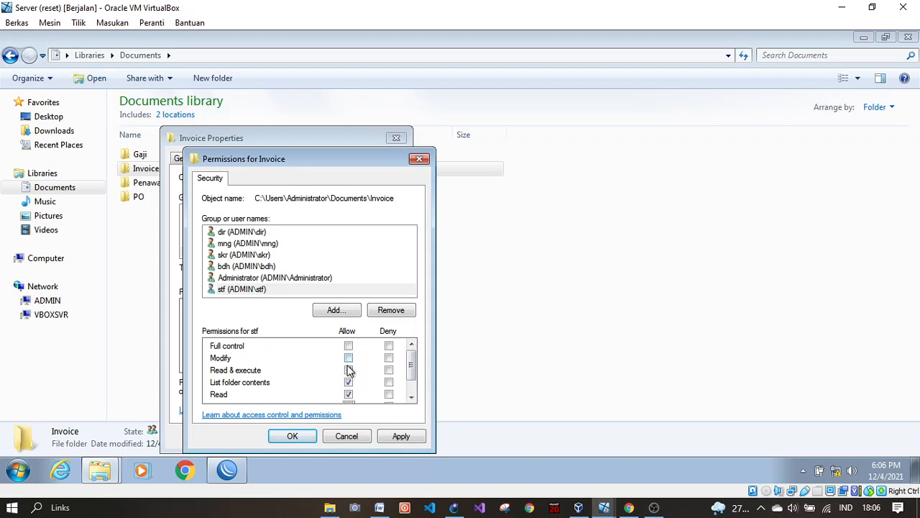
click(399, 436)
click(287, 439)
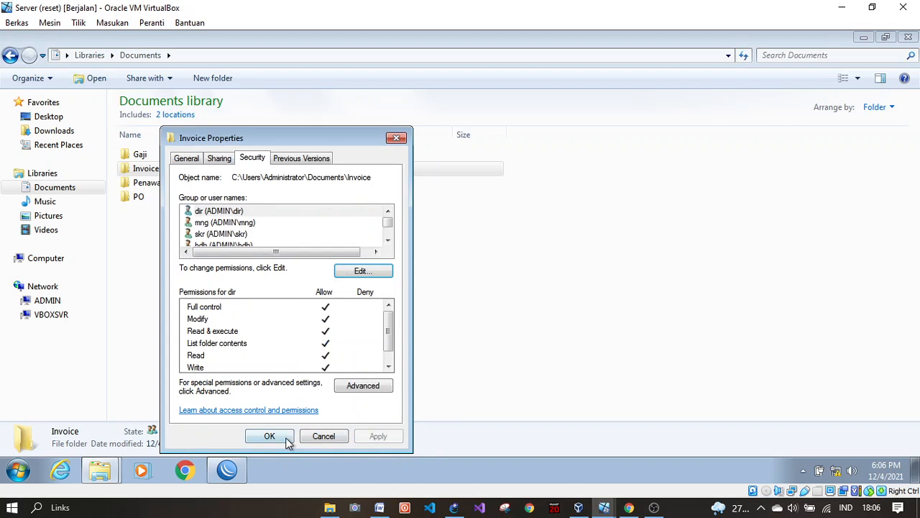
Step: Add user stf to the Invoice folder's share permissions under Advanced Sharing
click(215, 160)
click(237, 320)
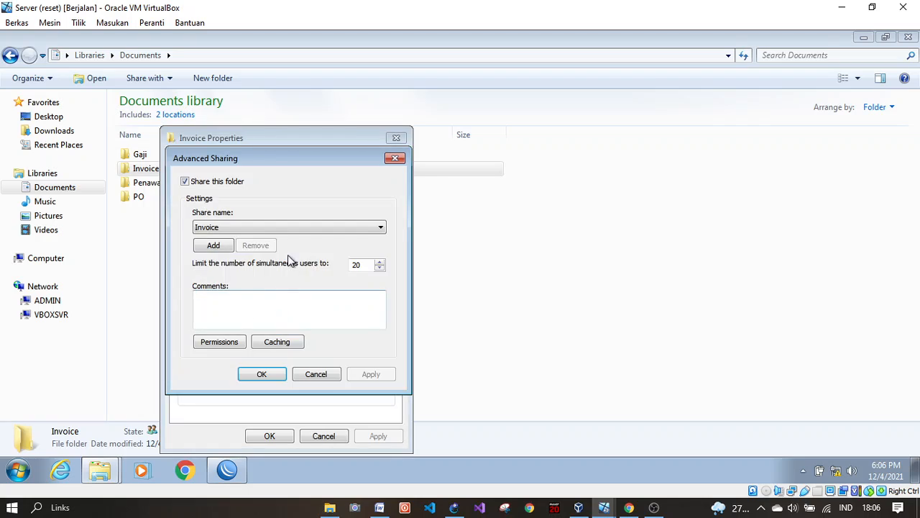
click(219, 341)
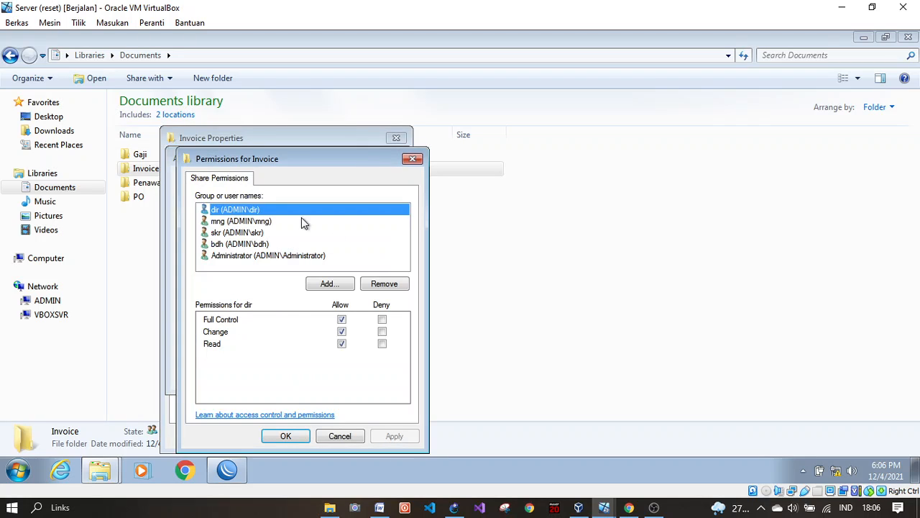
click(329, 284)
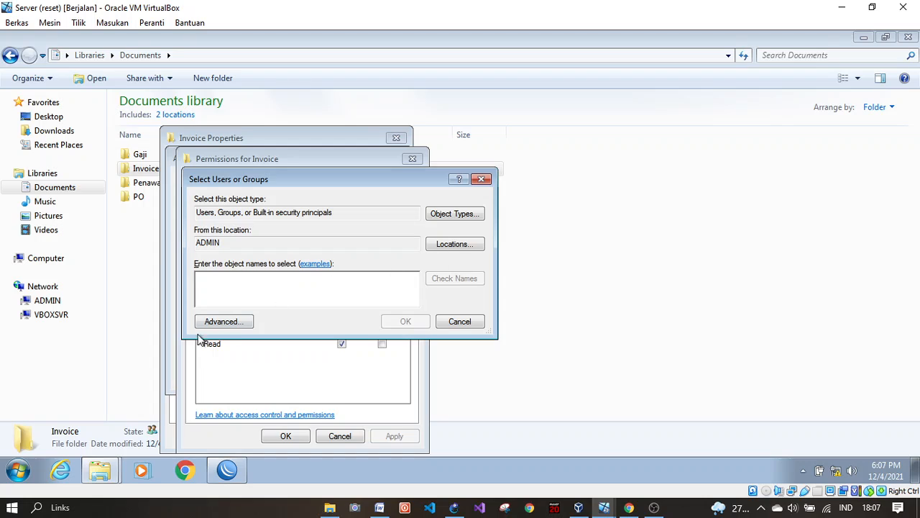
click(224, 321)
click(503, 199)
scroll(250, 419, down, 4)
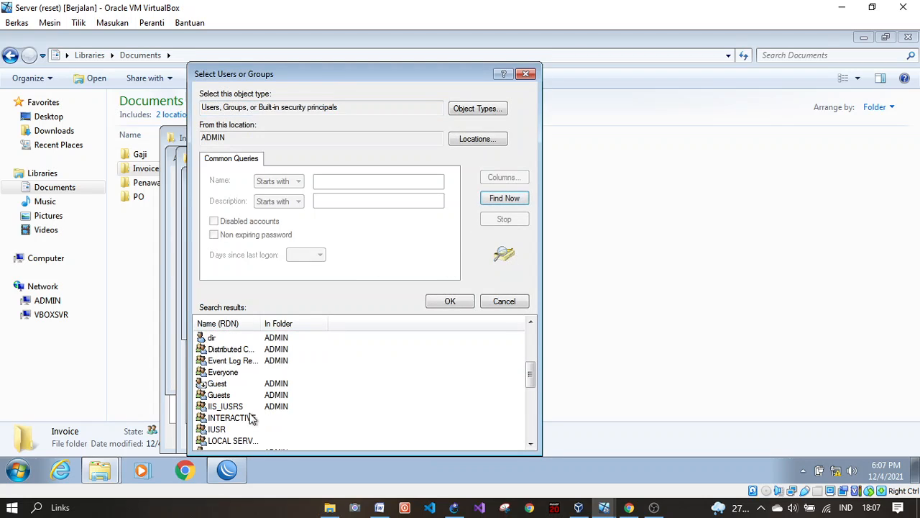
scroll(250, 419, down, 6)
click(238, 395)
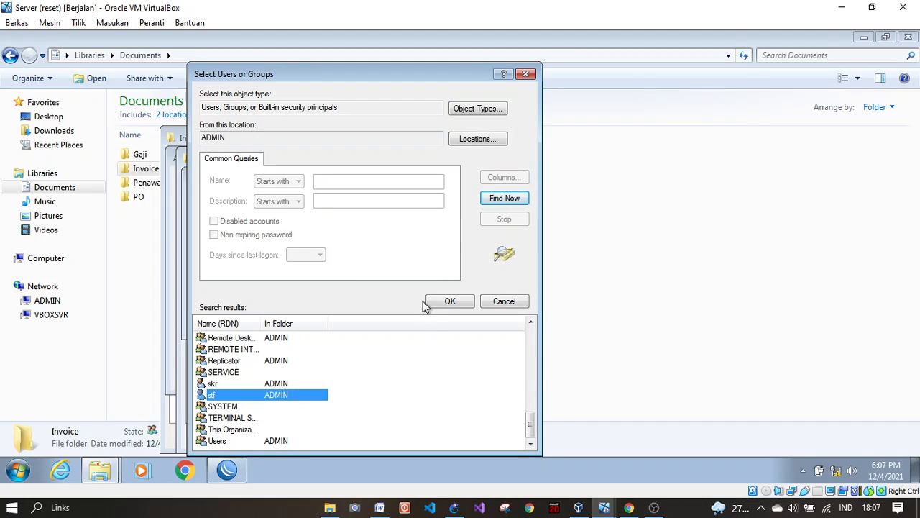
click(447, 302)
click(405, 321)
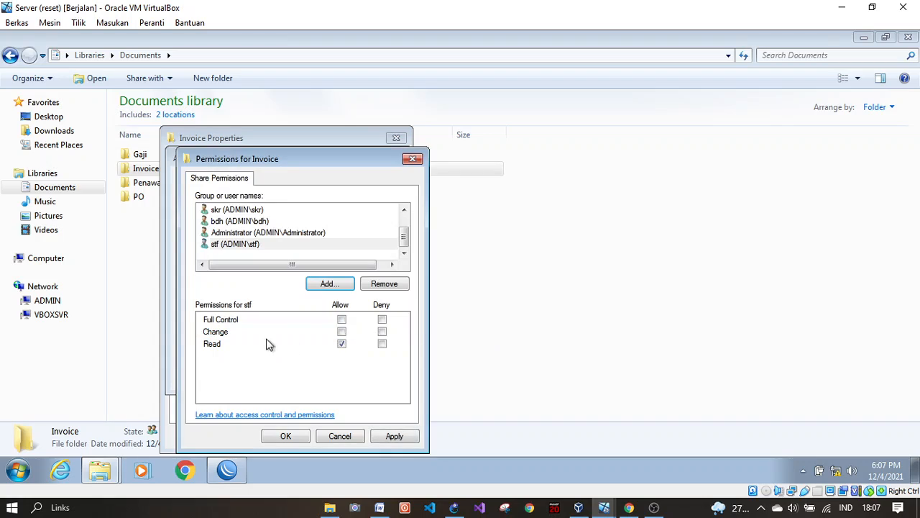
Step: Grant stf Change and Read share access, apply it, and close the properties dialogs
click(341, 332)
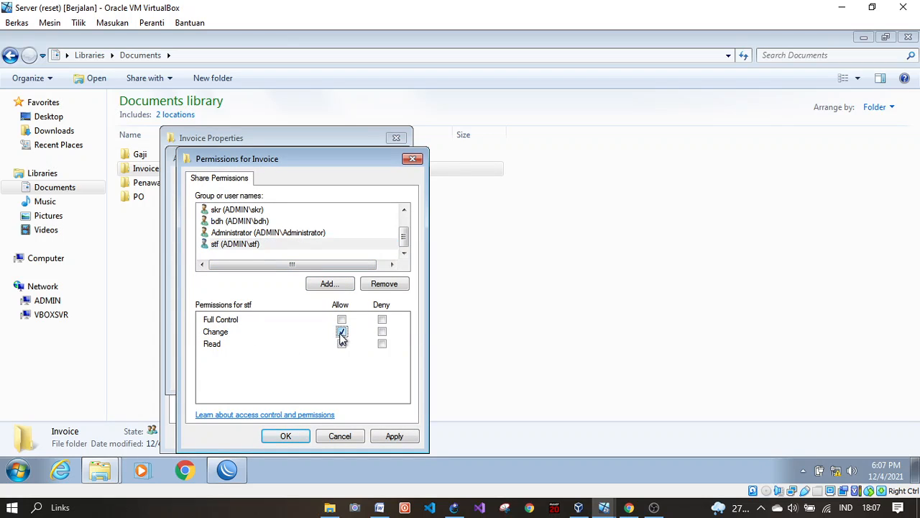
click(259, 246)
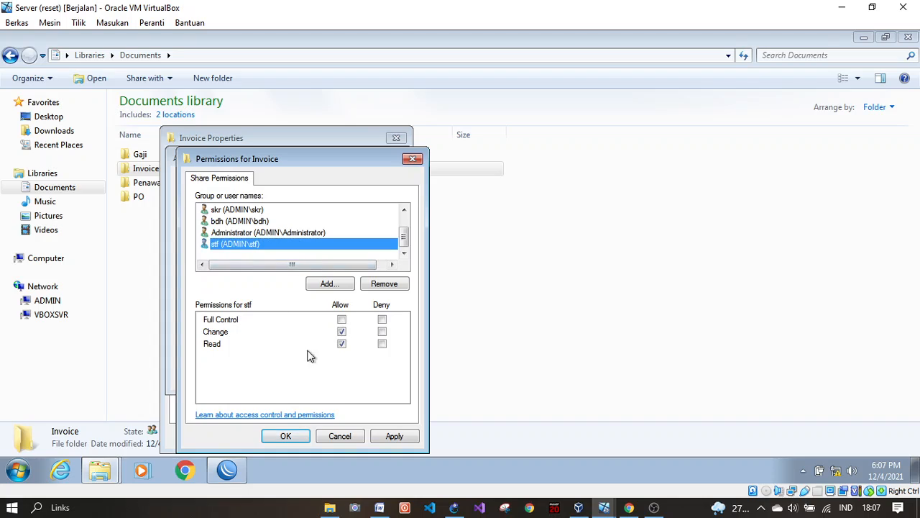
click(406, 436)
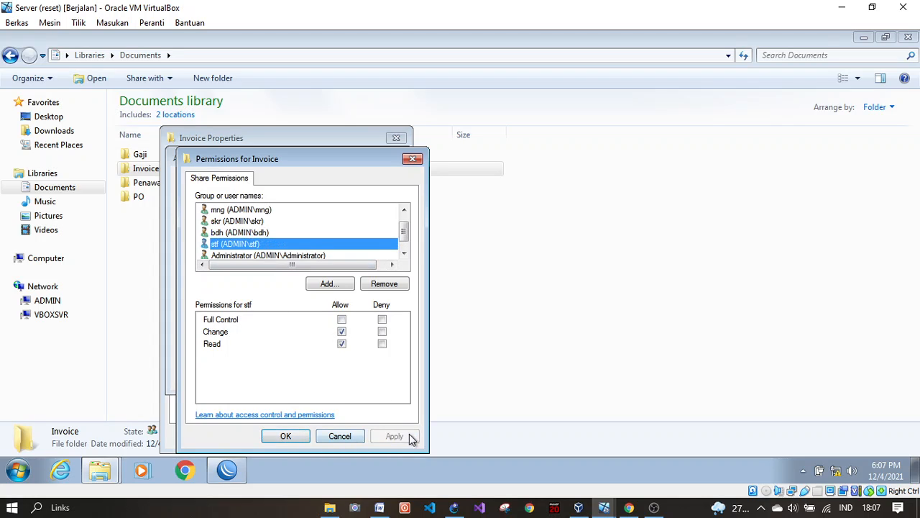
click(286, 436)
click(371, 374)
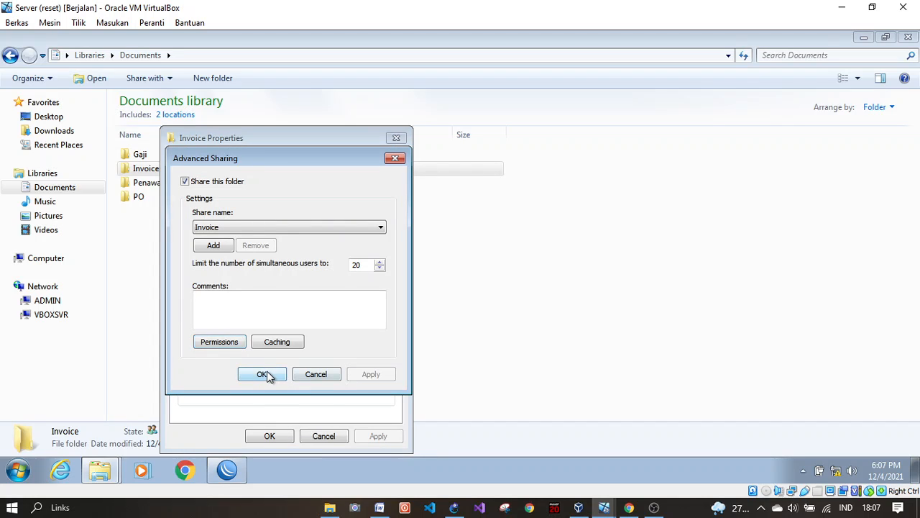
click(263, 375)
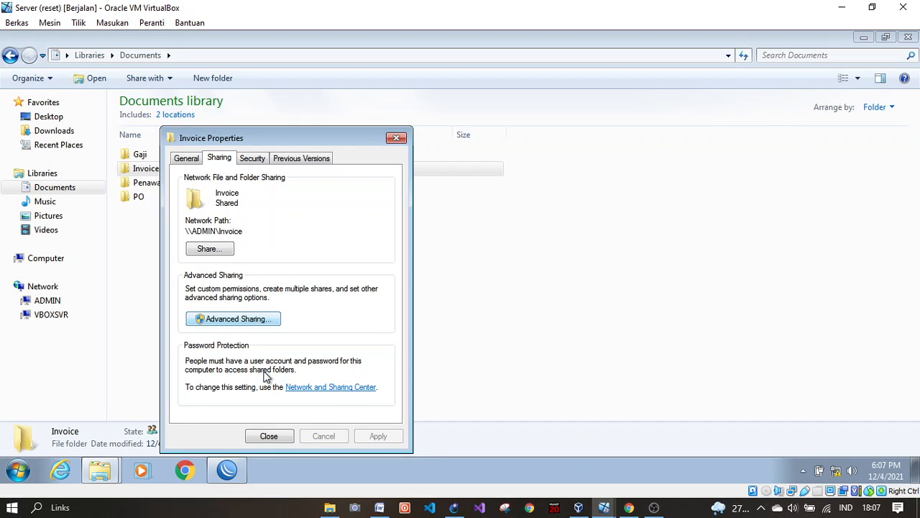
click(255, 436)
Step: On the Staff VM, reopen the \\192.168.1.2 shares and open the Downloads share
mouse_move(606, 508)
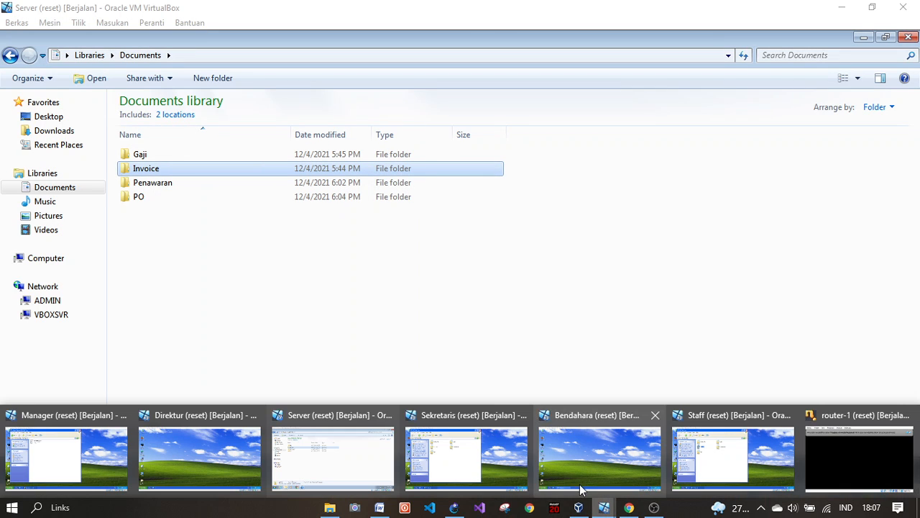
click(714, 462)
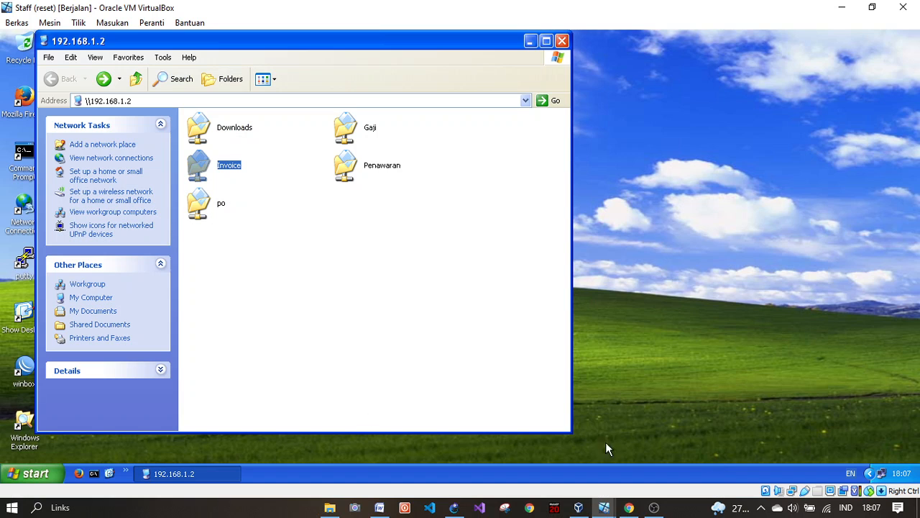
click(562, 41)
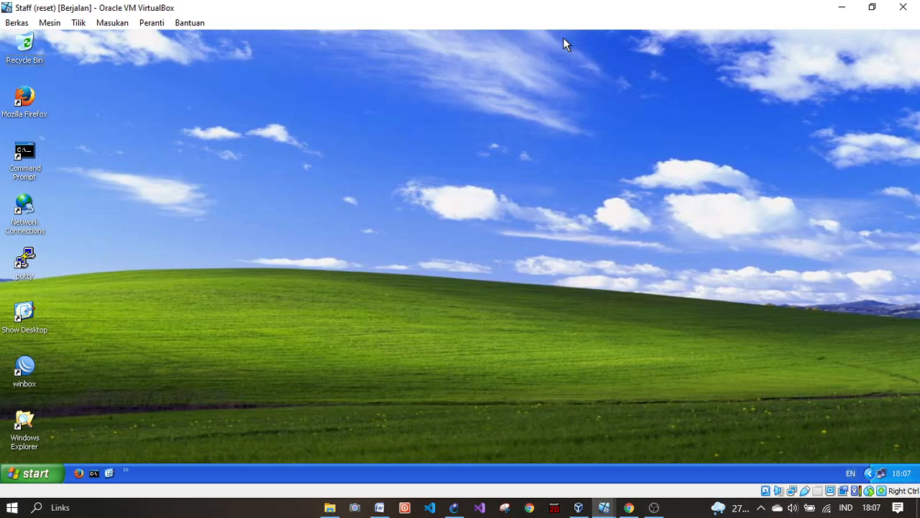
key(super+r)
key(Return)
double_click(219, 166)
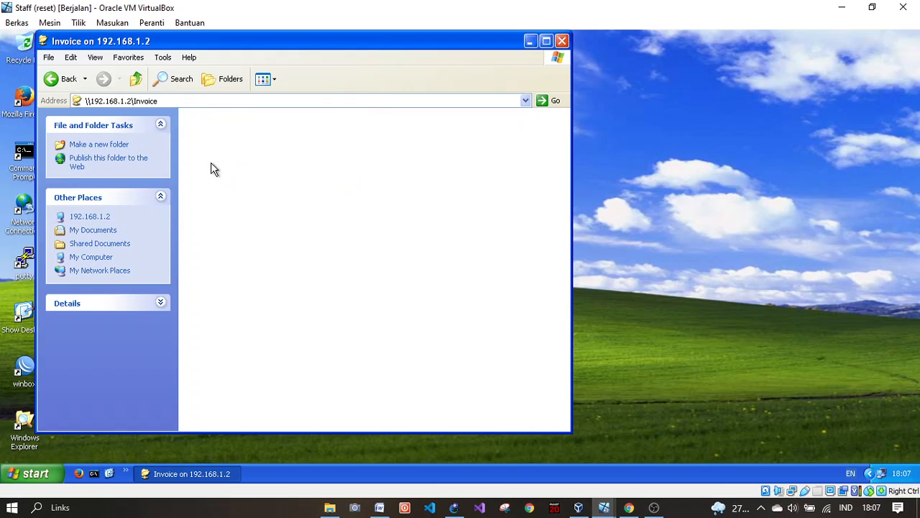
click(65, 79)
double_click(223, 122)
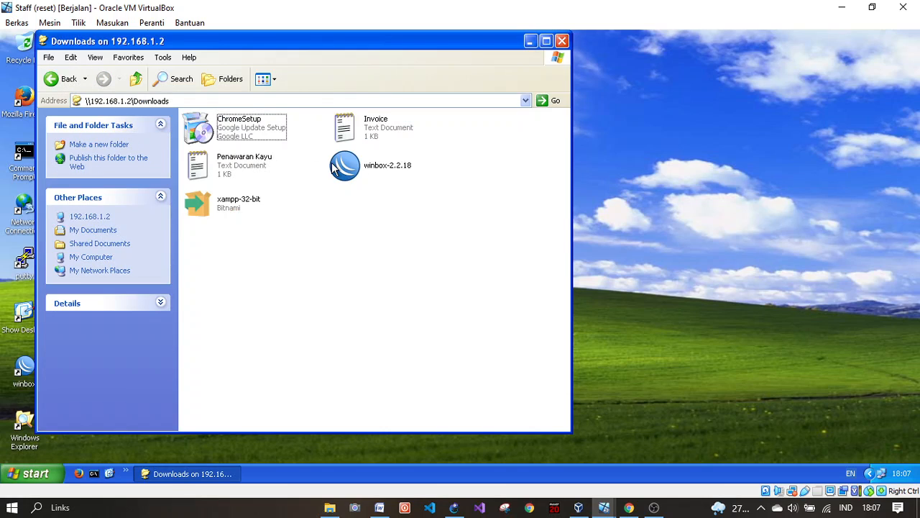
Step: Copy the Invoice text document from Downloads and paste it into the Invoice share
click(345, 138)
right_click(346, 139)
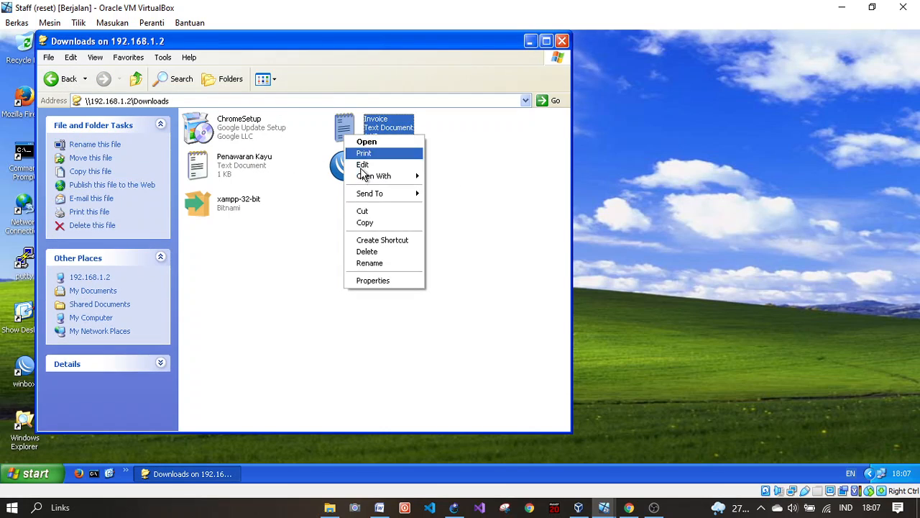
click(371, 223)
click(64, 79)
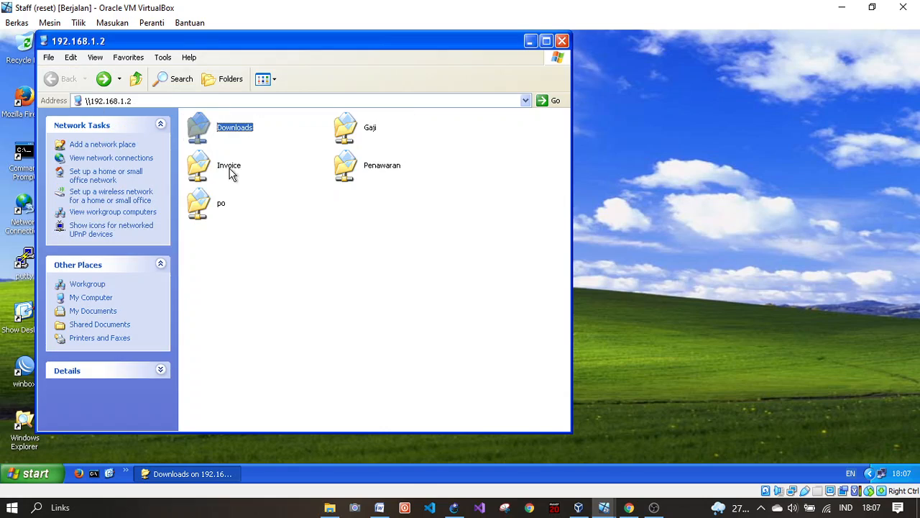
click(207, 169)
double_click(207, 169)
right_click(231, 186)
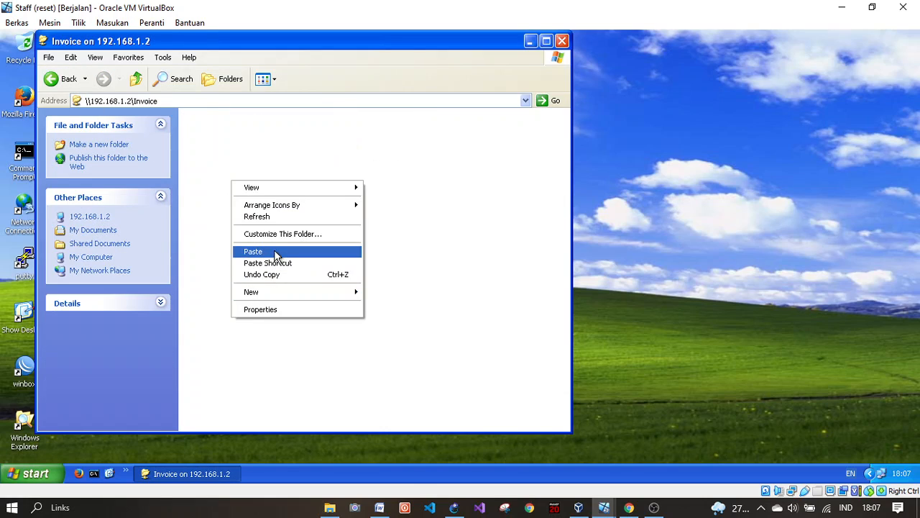
click(274, 252)
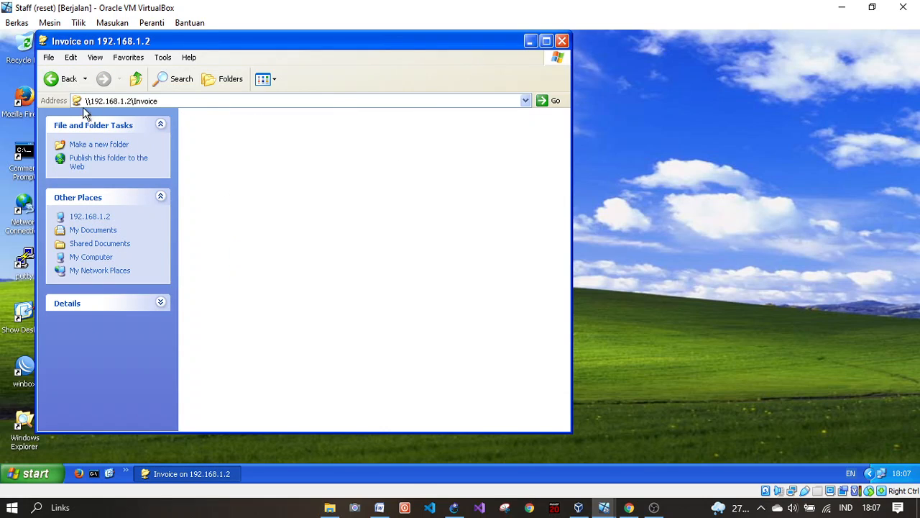
Step: Reopen the Invoice share and open the pasted Invoice document to check it
click(63, 80)
click(113, 82)
double_click(243, 134)
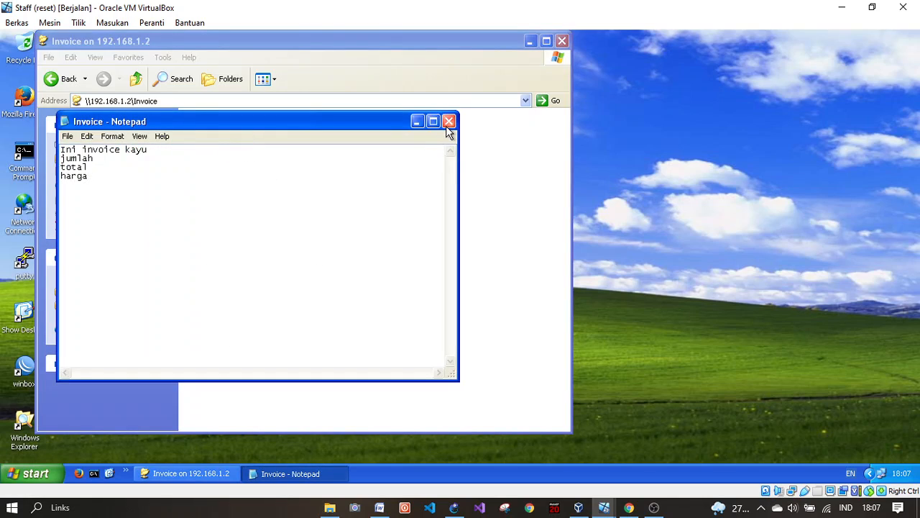
click(448, 121)
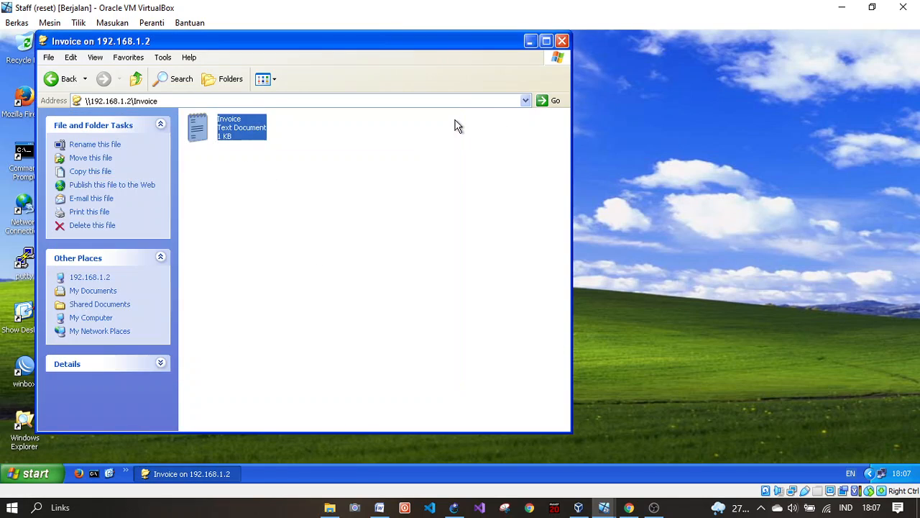
click(448, 248)
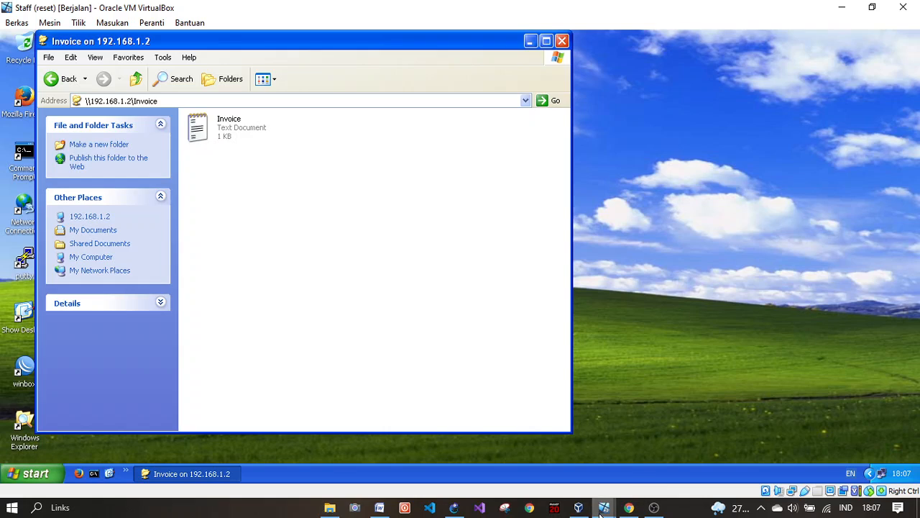
Step: On the Sekretaris VM, open Invoice.txt from the Invoice share, then return to the share list
mouse_move(603, 507)
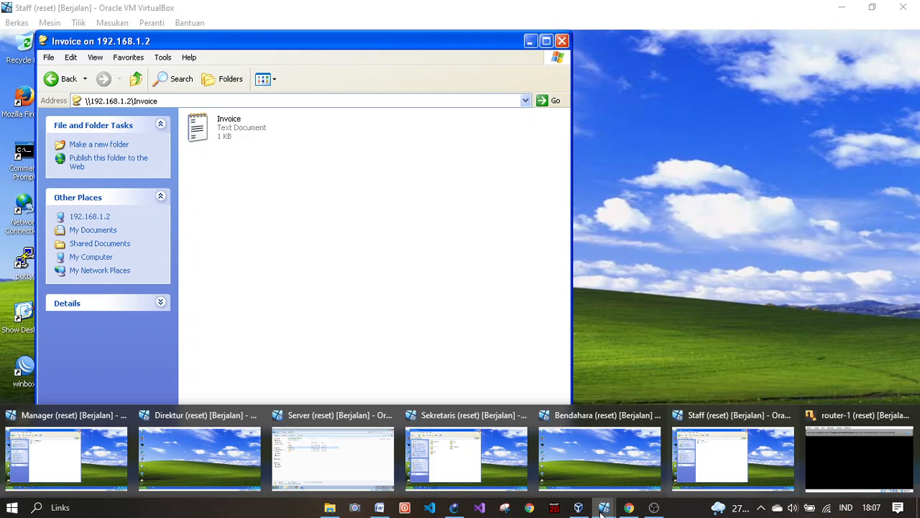
click(446, 452)
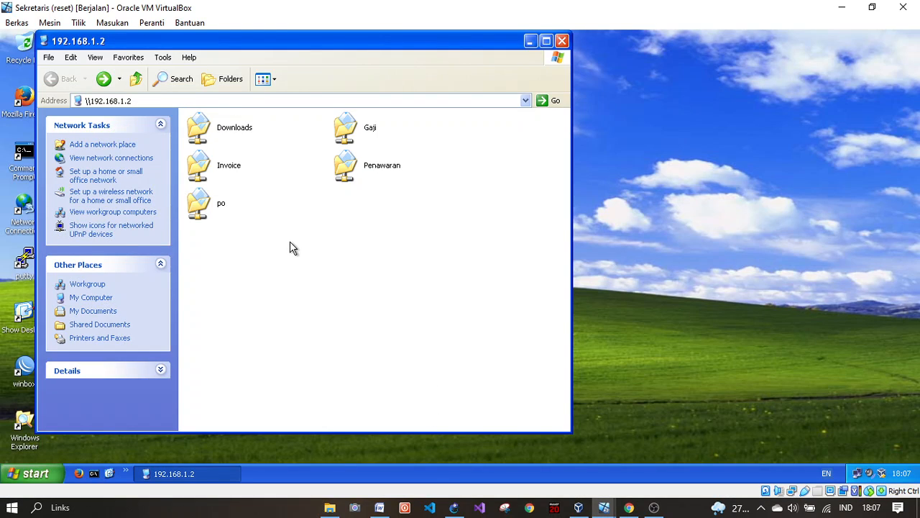
double_click(215, 162)
double_click(219, 115)
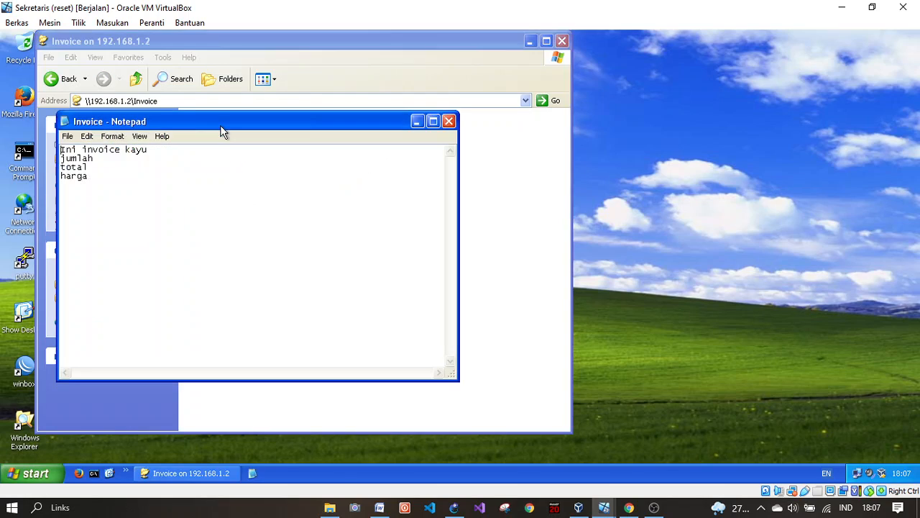
click(449, 121)
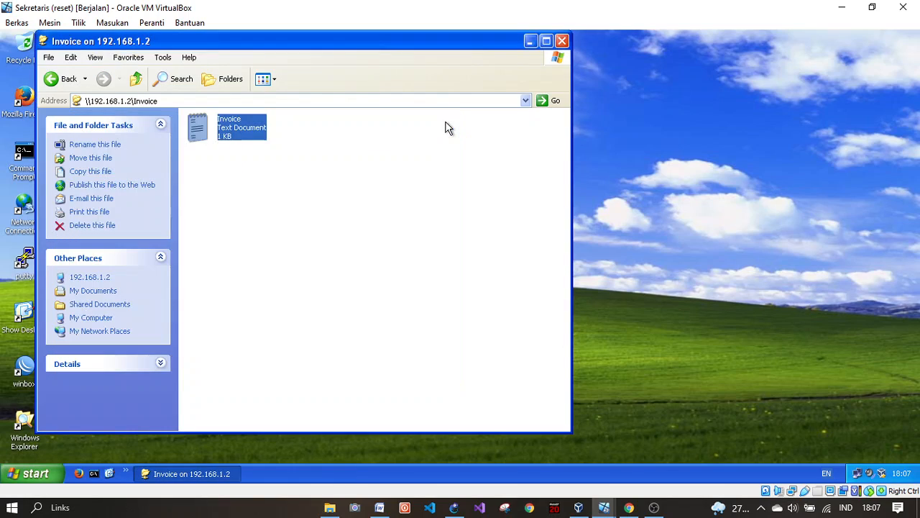
click(63, 79)
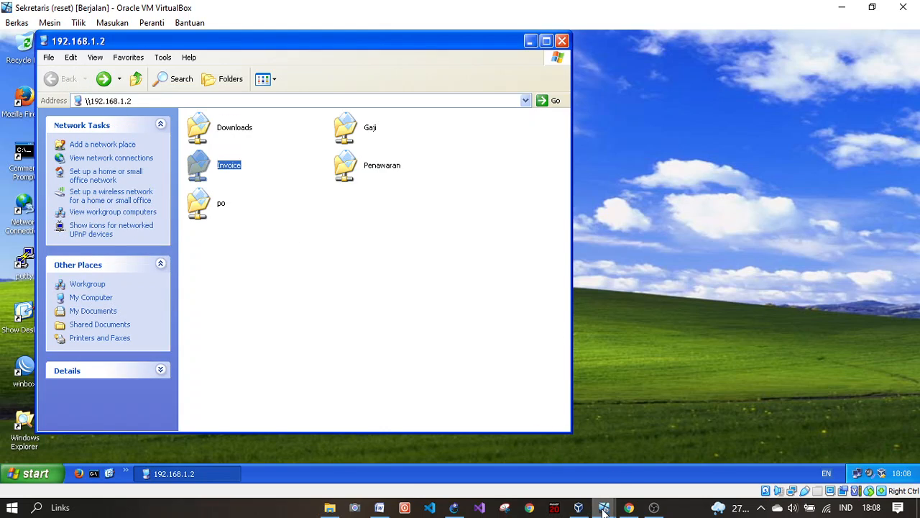
Step: On the Bendahara VM, open Invoice.txt from the \\192.168.1.2 Invoice share
mouse_move(604, 507)
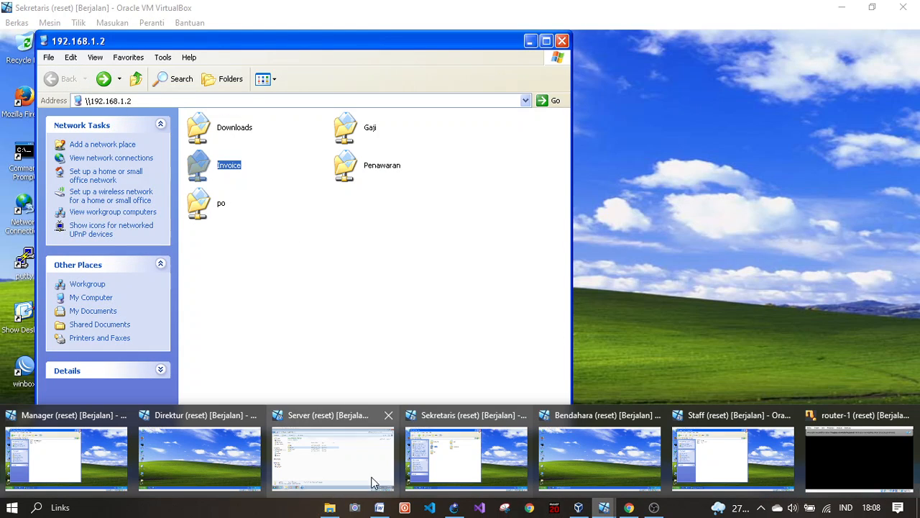
click(636, 439)
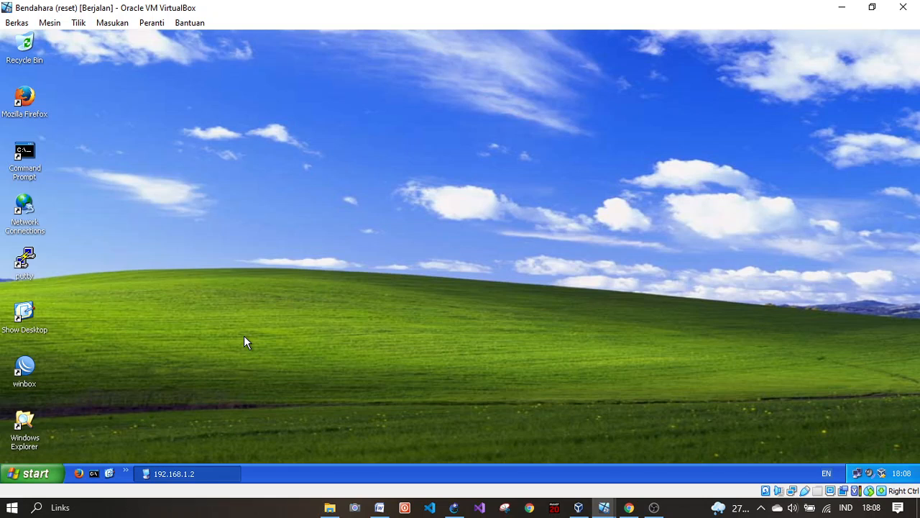
key(super+r)
key(Return)
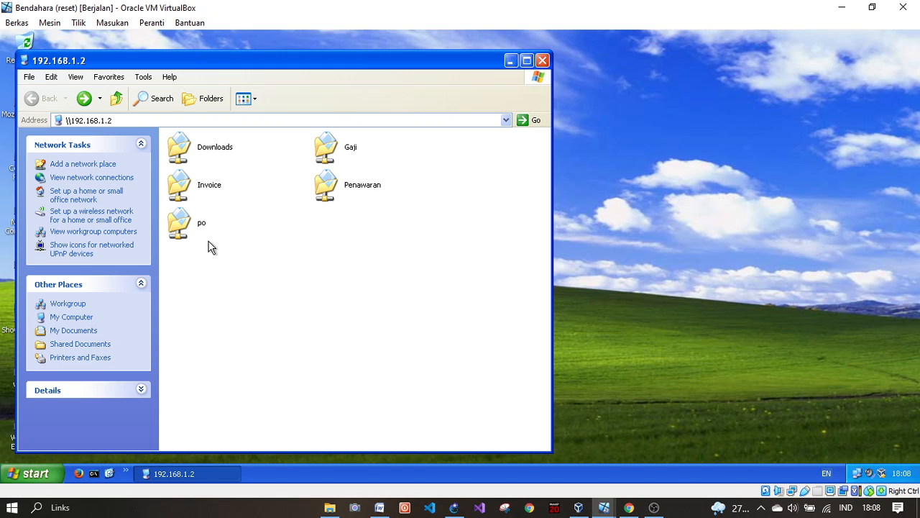
double_click(193, 188)
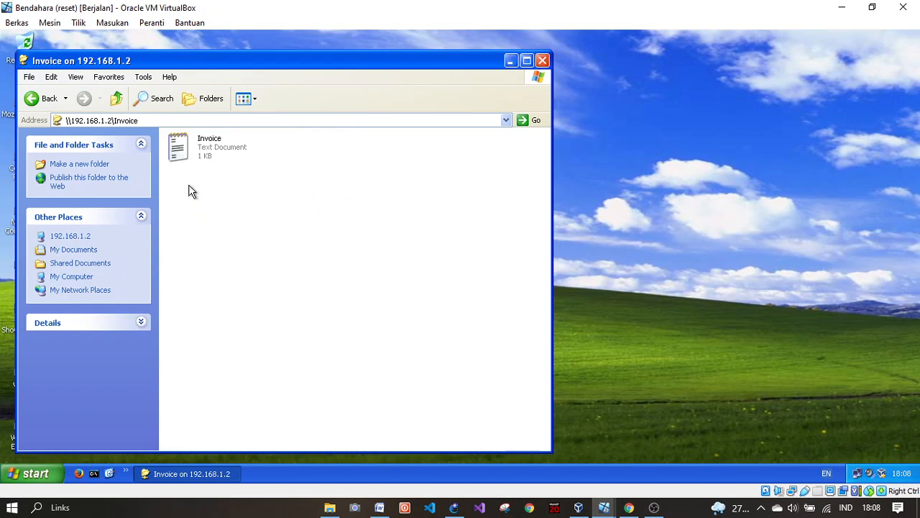
double_click(195, 154)
Step: Close the Invoice document, return to the share list, and select the Downloads, Invoice and po shares
click(121, 183)
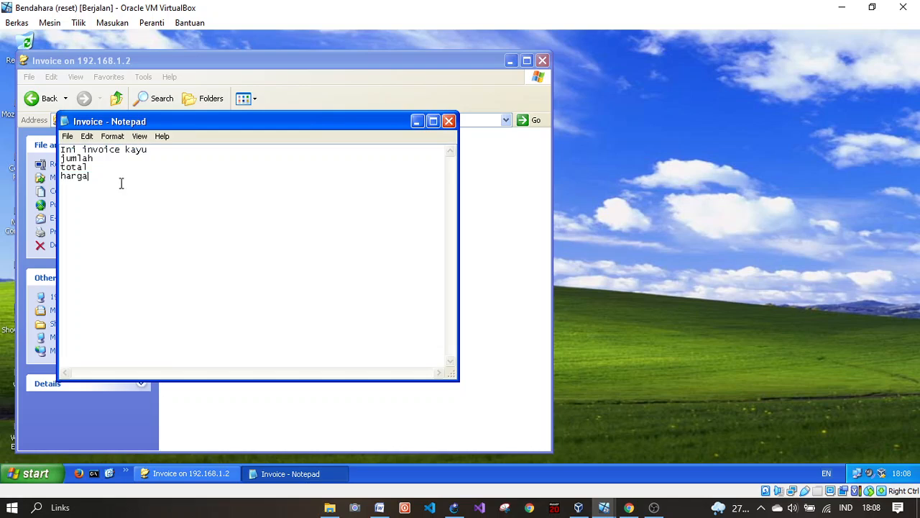
click(124, 200)
click(449, 121)
click(214, 169)
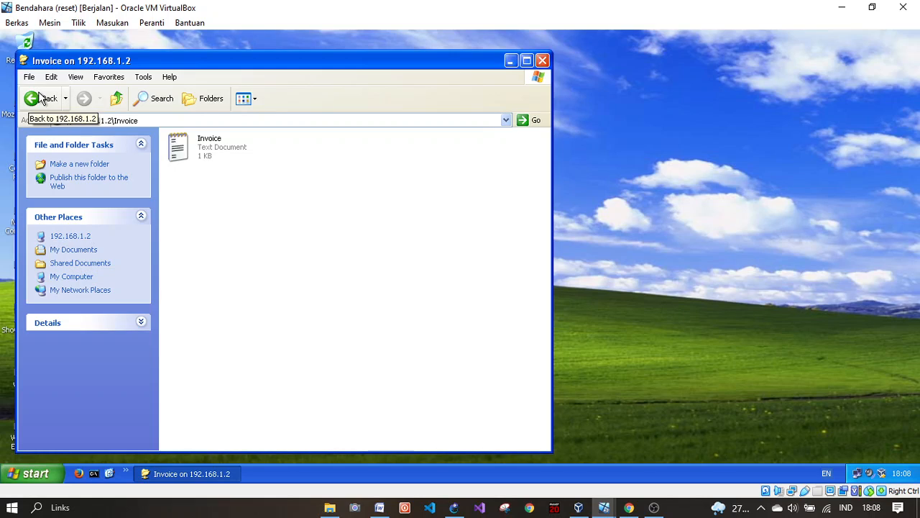
click(57, 98)
drag(207, 198, 342, 288)
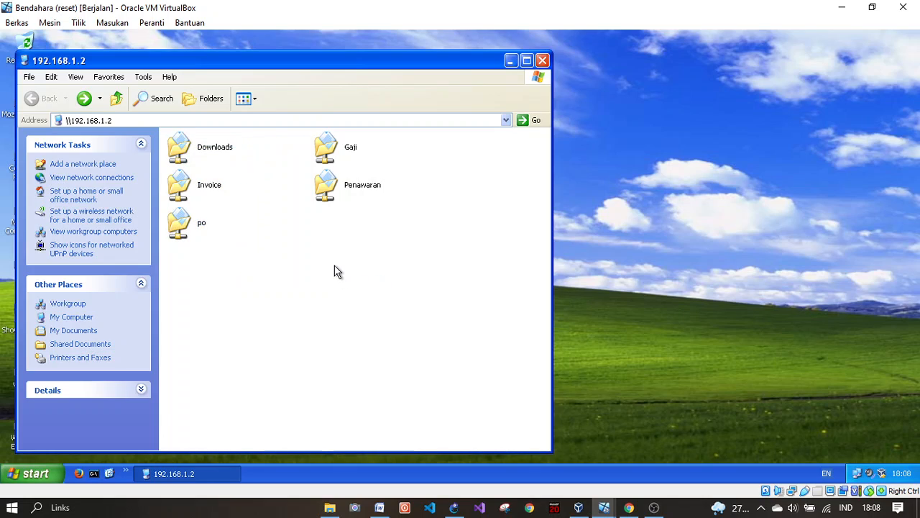
Step: Create a new text document named 'Gaji' in the Gaji share and open it in Notepad
double_click(334, 148)
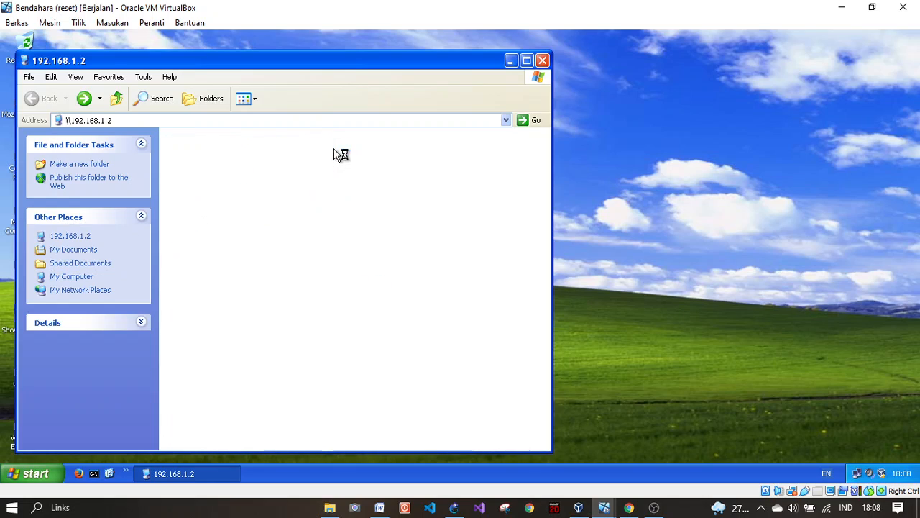
right_click(230, 200)
mouse_move(275, 312)
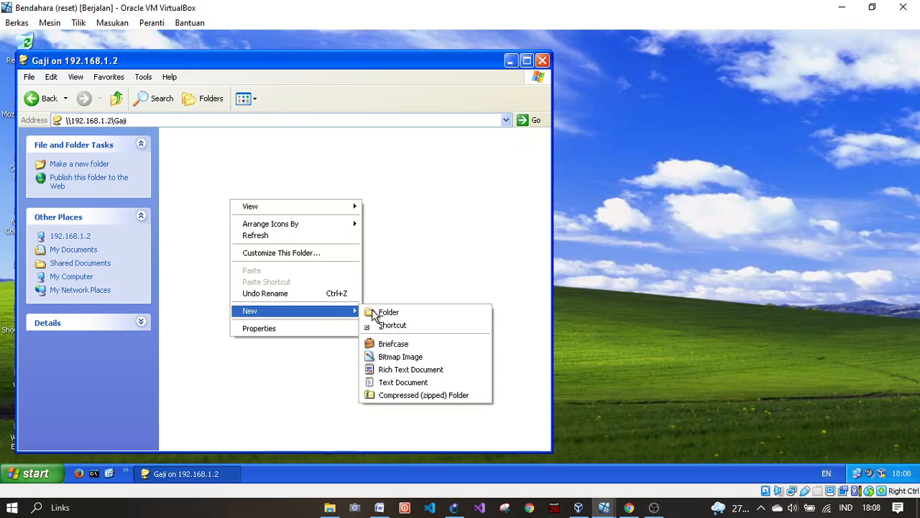
click(403, 382)
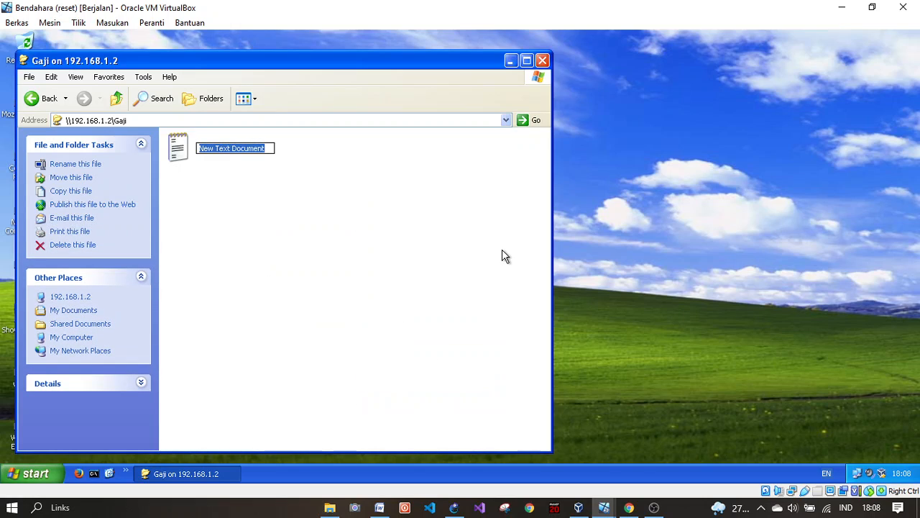
text(Gaji)
click(505, 257)
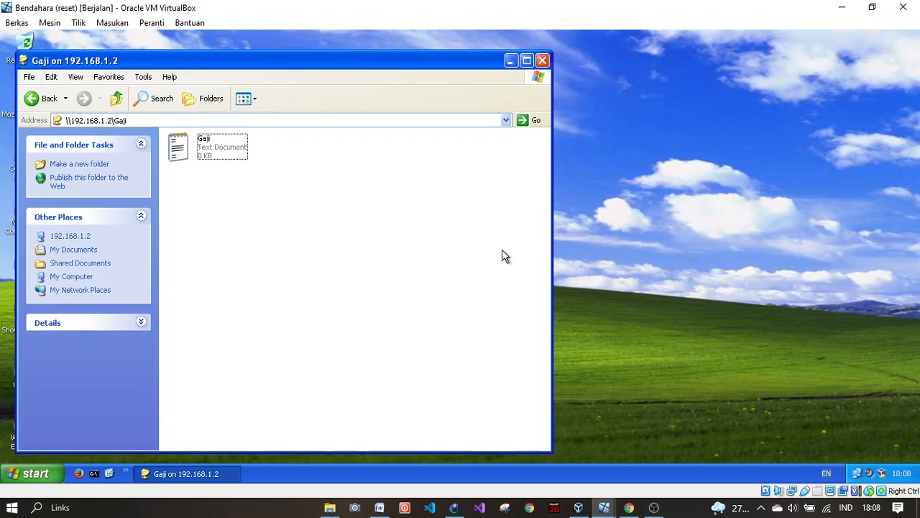
double_click(217, 148)
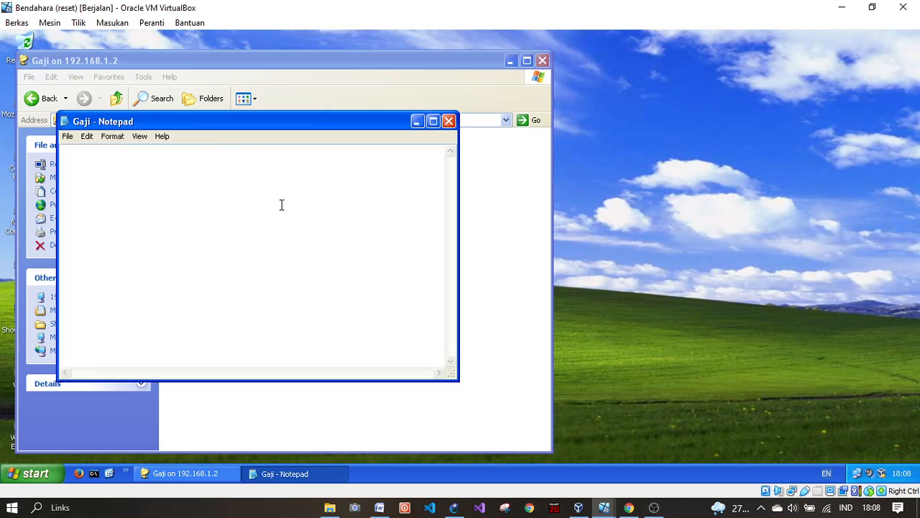
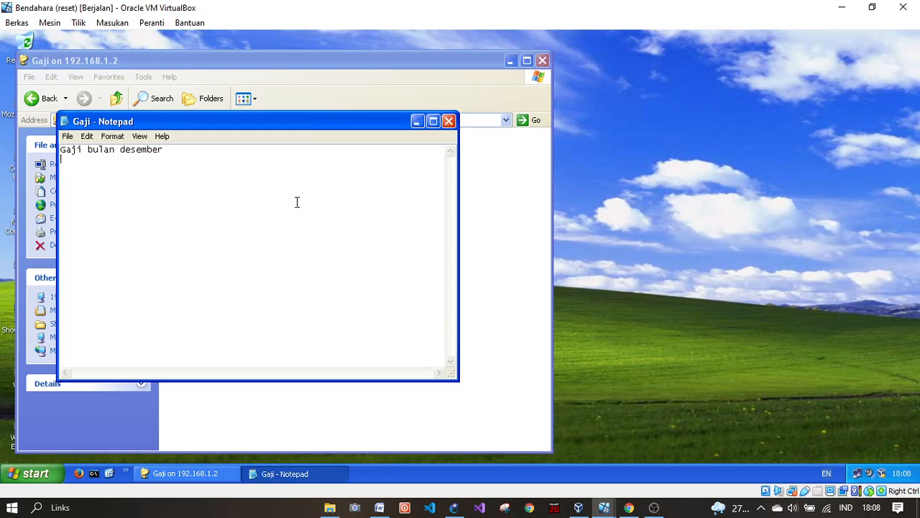
Step: Close the Gaji note on Bendahara and return to the \\192.168.1.2 share list
click(448, 122)
click(246, 231)
click(34, 100)
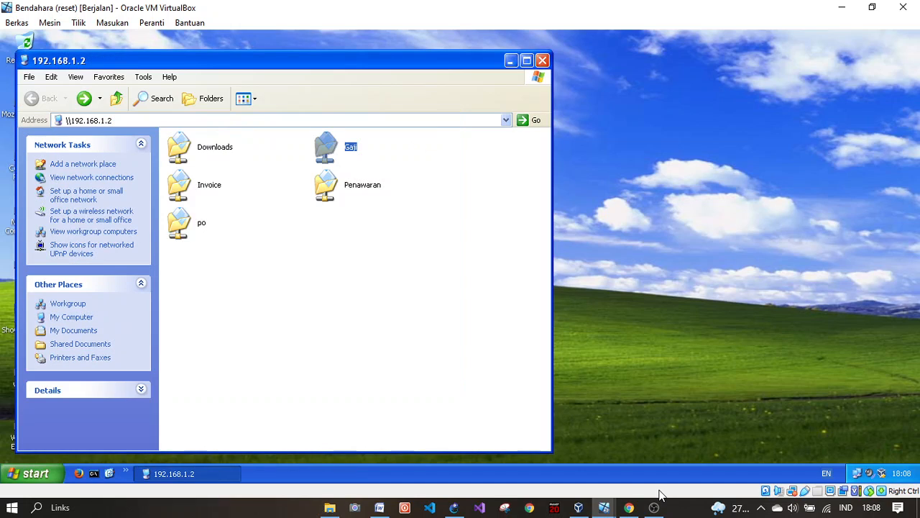
Step: On the Manager VM, confirm that opening the Downloads share is denied
mouse_move(607, 509)
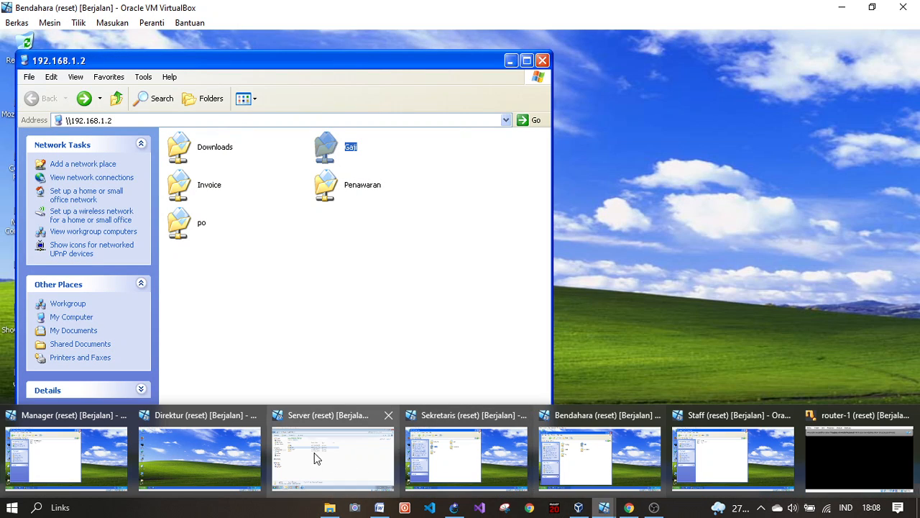
click(76, 449)
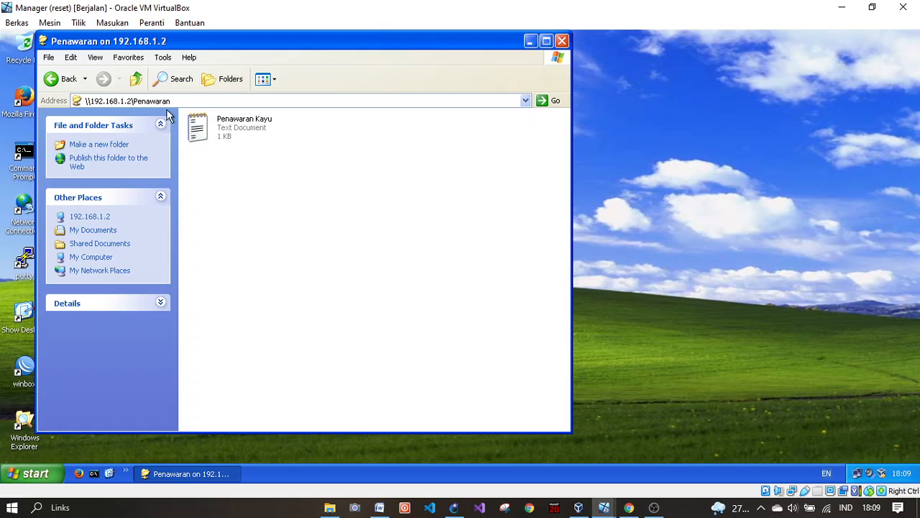
click(52, 79)
drag(279, 264, 291, 288)
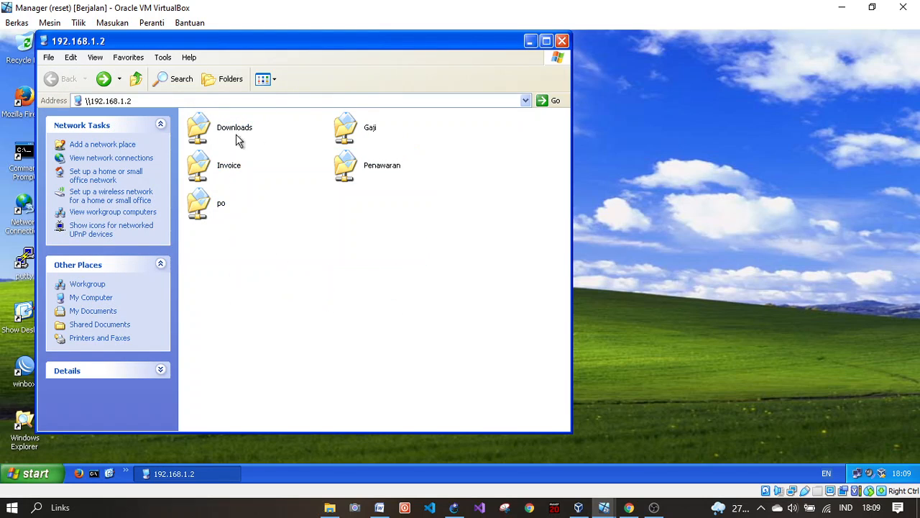
double_click(220, 133)
click(470, 296)
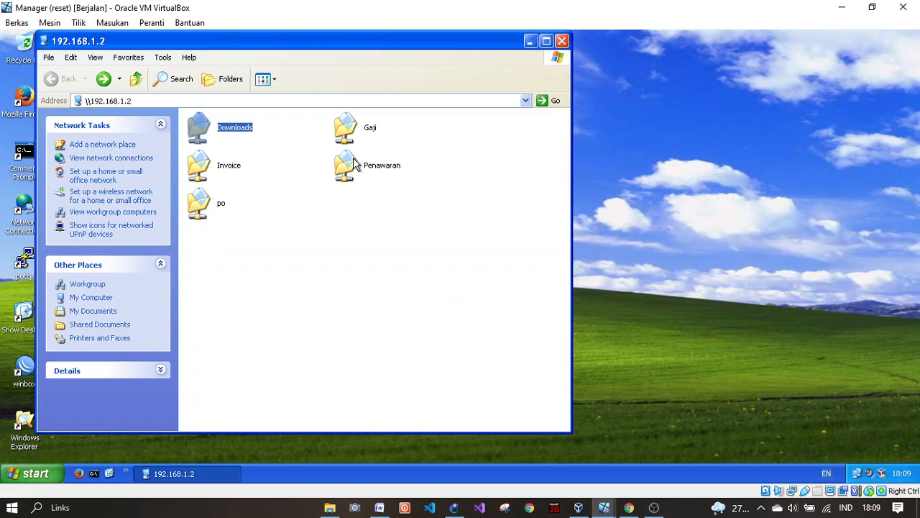
Step: Open the Gaji share's text file on Manager, close it, and return to the share list
double_click(359, 136)
click(71, 78)
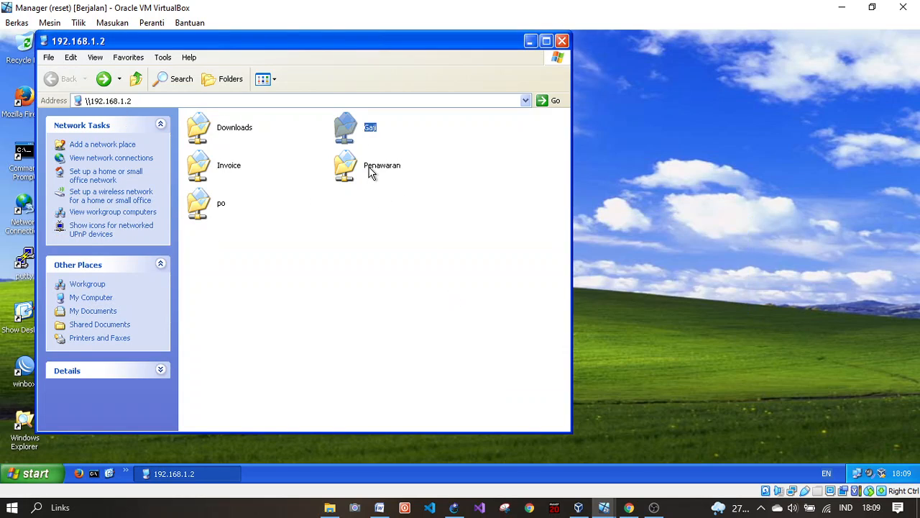
double_click(344, 128)
double_click(197, 131)
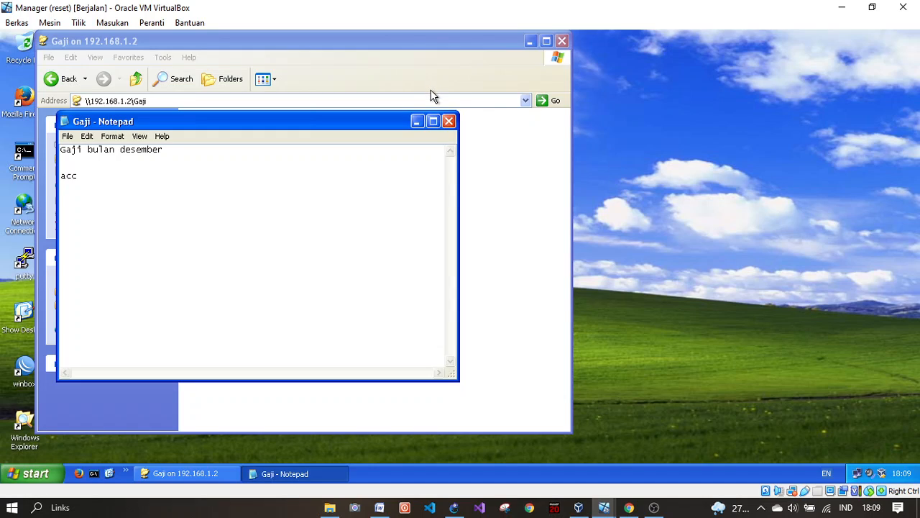
click(449, 121)
click(64, 78)
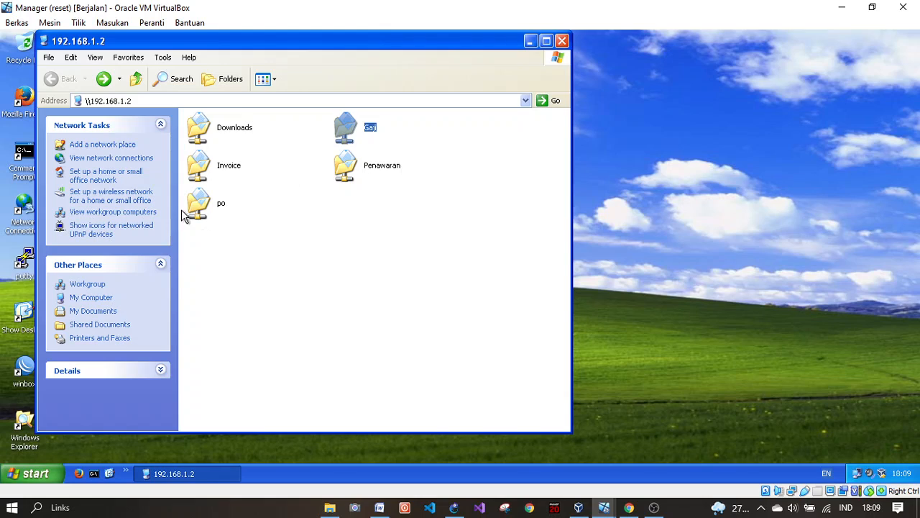
mouse_move(605, 507)
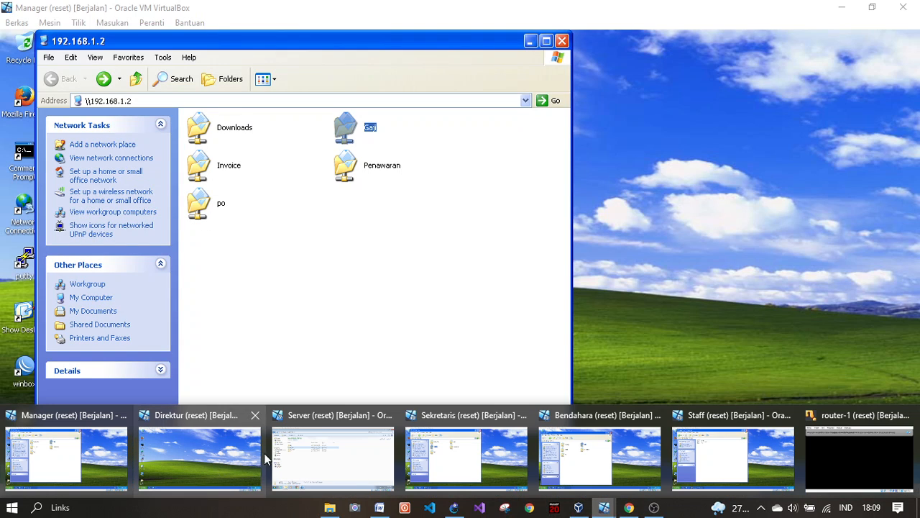
Step: On the Bendahara VM, open and read the Invoice share's text file, then go back
click(600, 456)
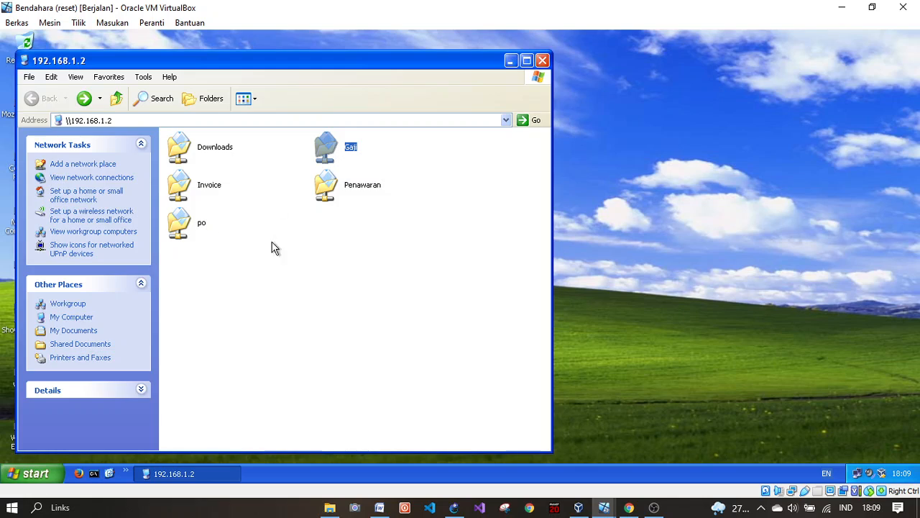
drag(252, 285, 301, 317)
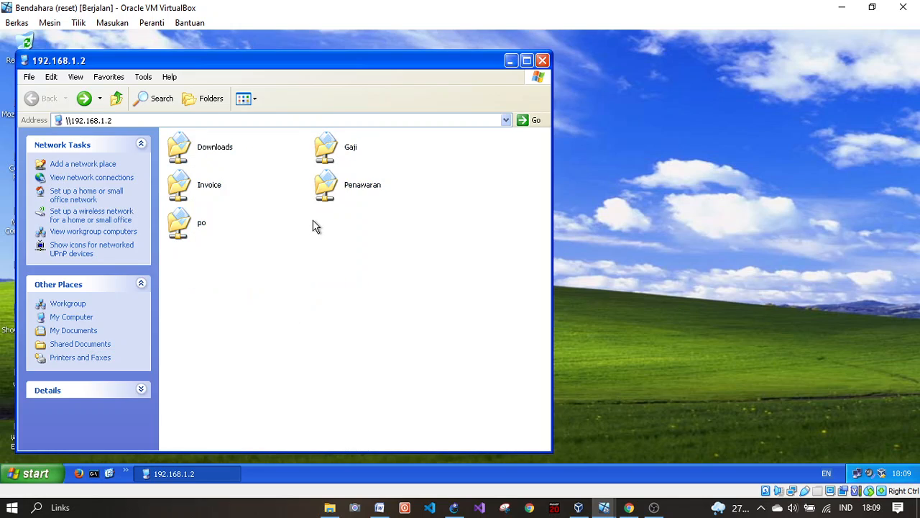
double_click(200, 185)
click(202, 154)
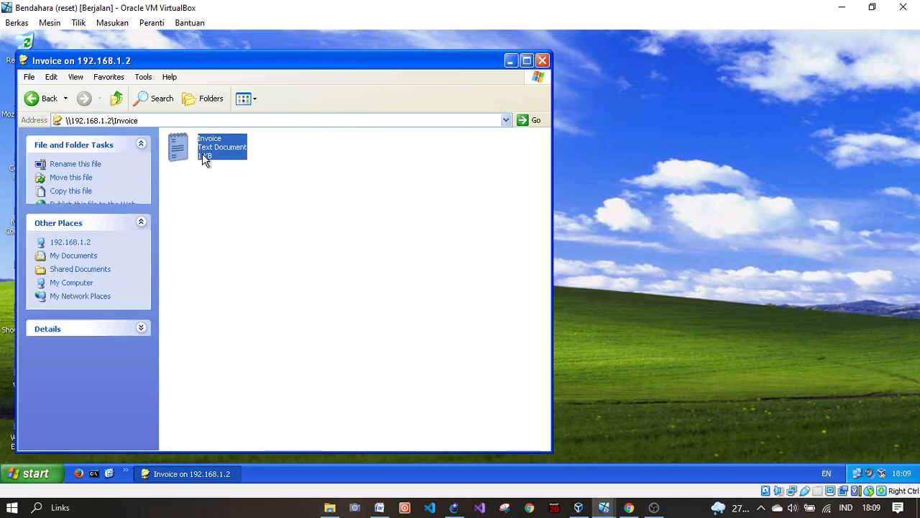
double_click(202, 153)
drag(105, 209, 74, 150)
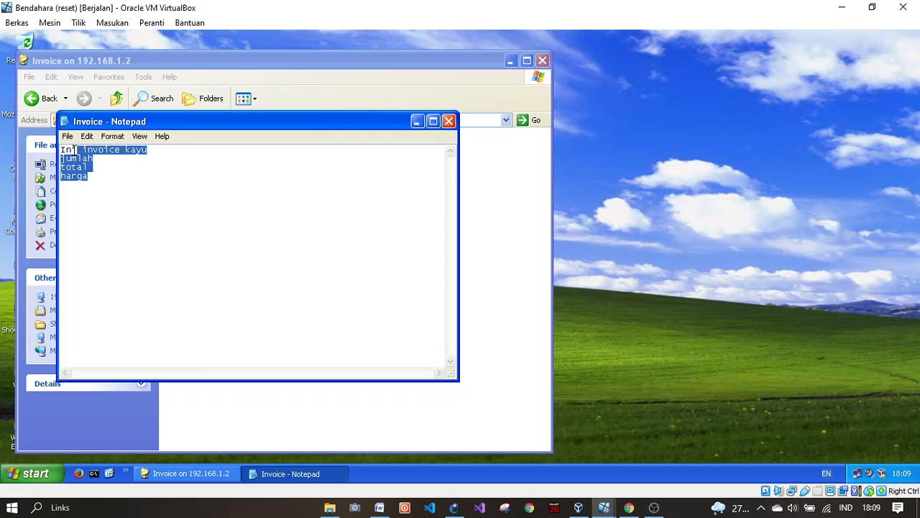
click(245, 209)
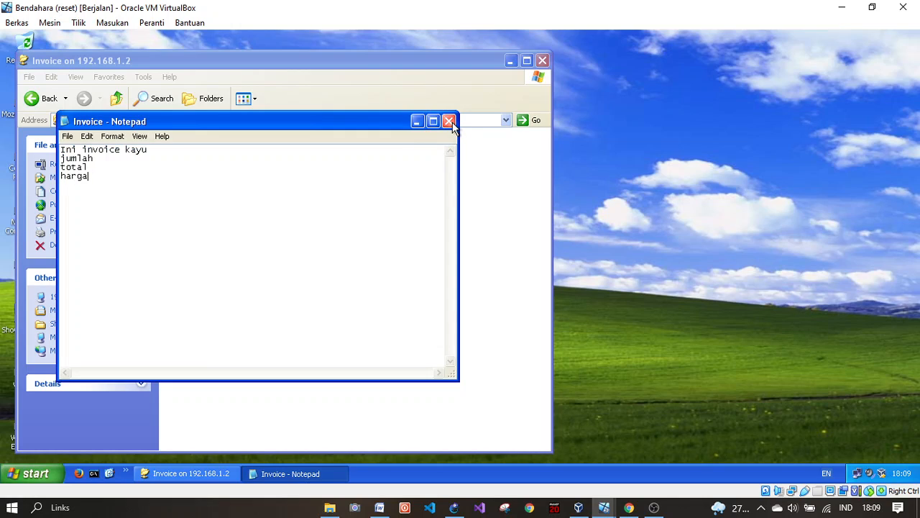
click(448, 121)
click(32, 99)
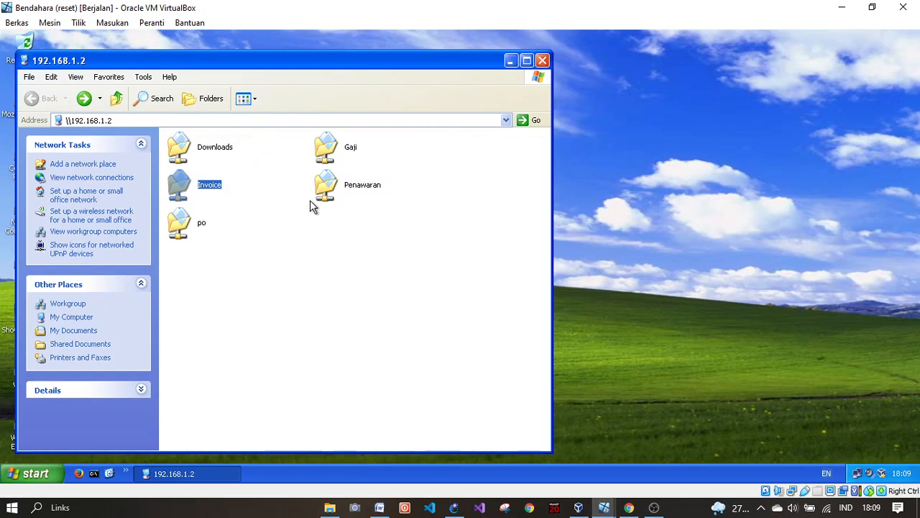
Step: Check the Gaji note on Bendahara, then bring up the GNS3 topology
double_click(324, 144)
click(194, 159)
double_click(193, 159)
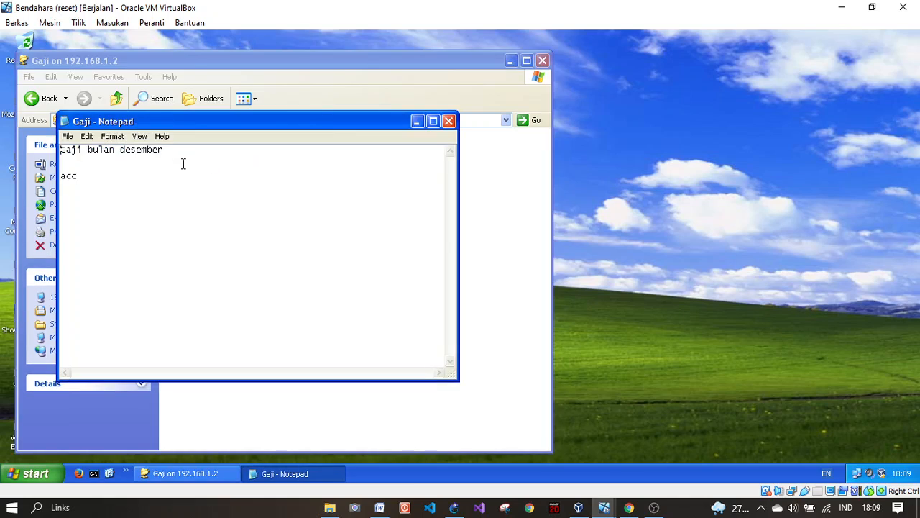
click(447, 121)
click(32, 99)
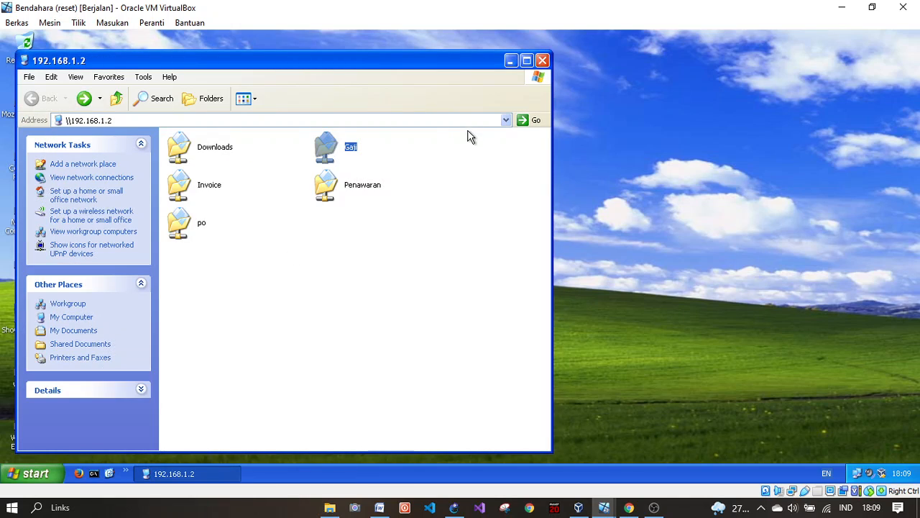
click(287, 282)
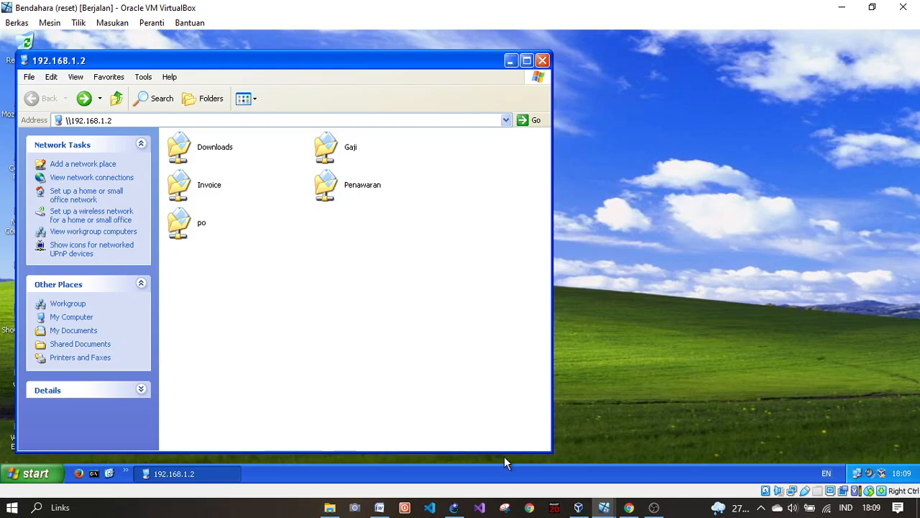
click(454, 508)
drag(335, 107, 311, 148)
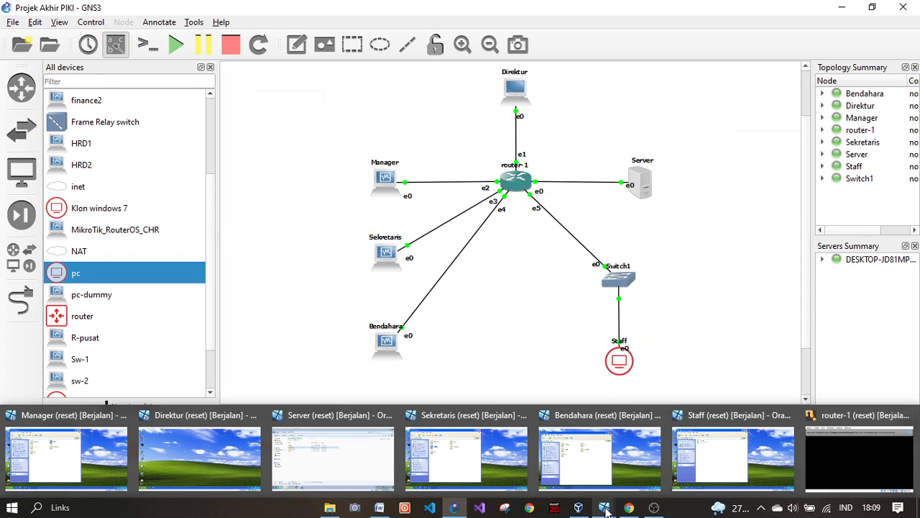
Step: Select the Server and other topology nodes in GNS3, then return to the VirtualBox machine list
drag(602, 153, 606, 116)
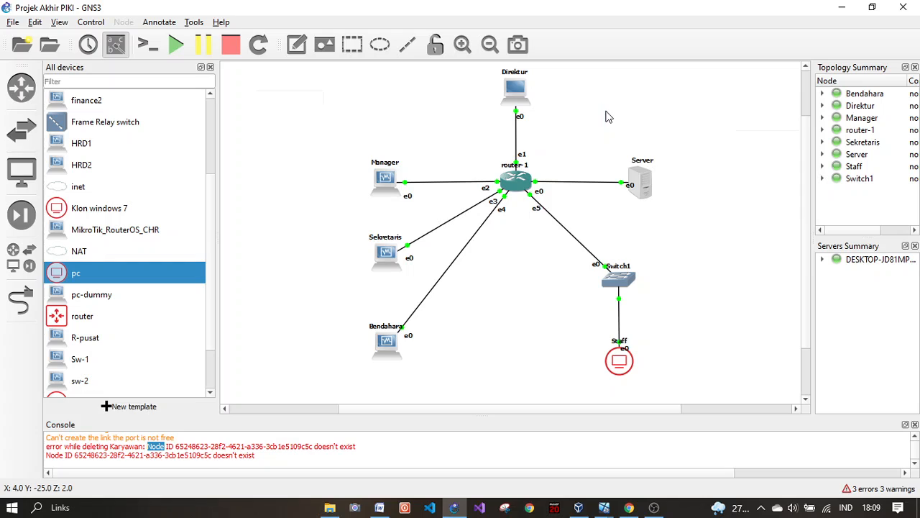
drag(647, 372, 706, 169)
click(578, 508)
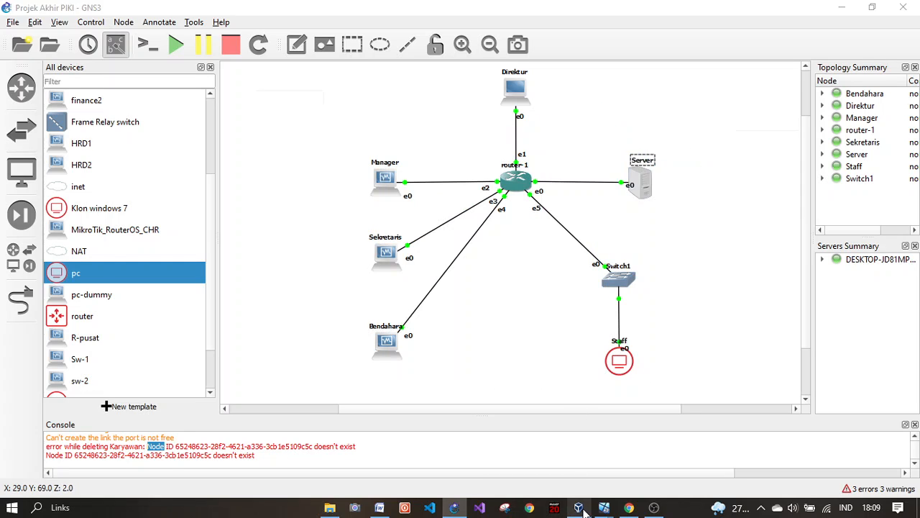
Step: From the Direktur VM, Remote Desktop into 192.168.1.2 as Administrator using the account password
mouse_move(604, 507)
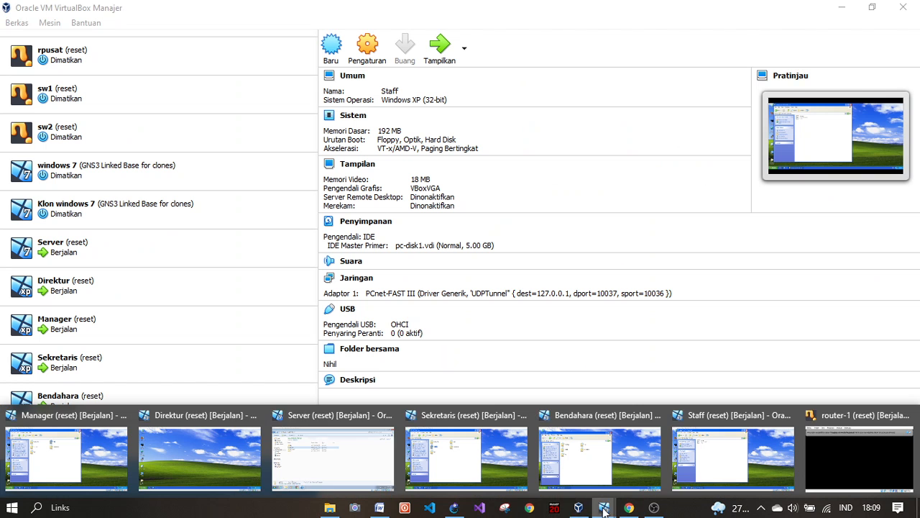
click(186, 463)
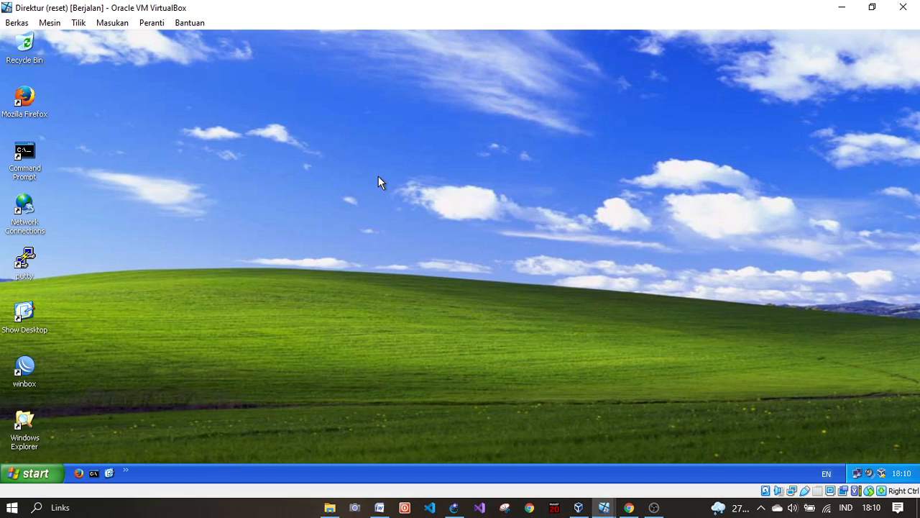
key(super+r)
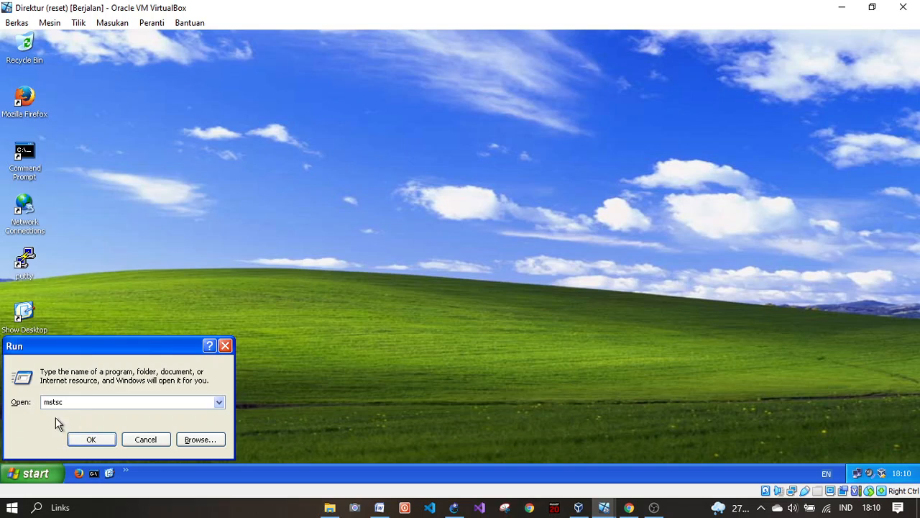
click(93, 437)
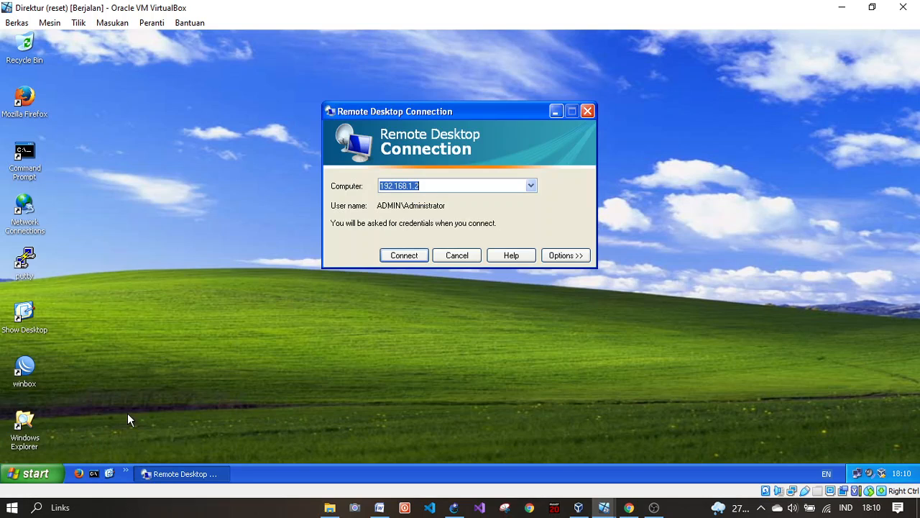
click(415, 257)
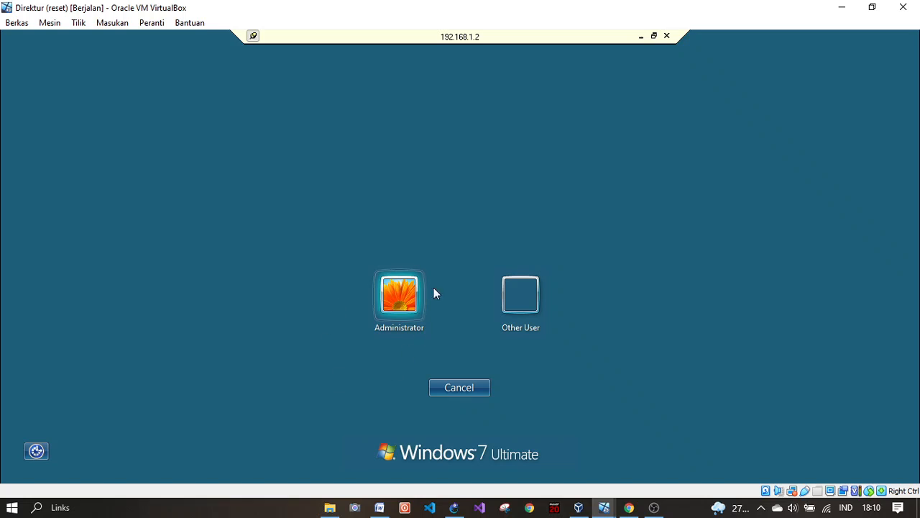
click(399, 292)
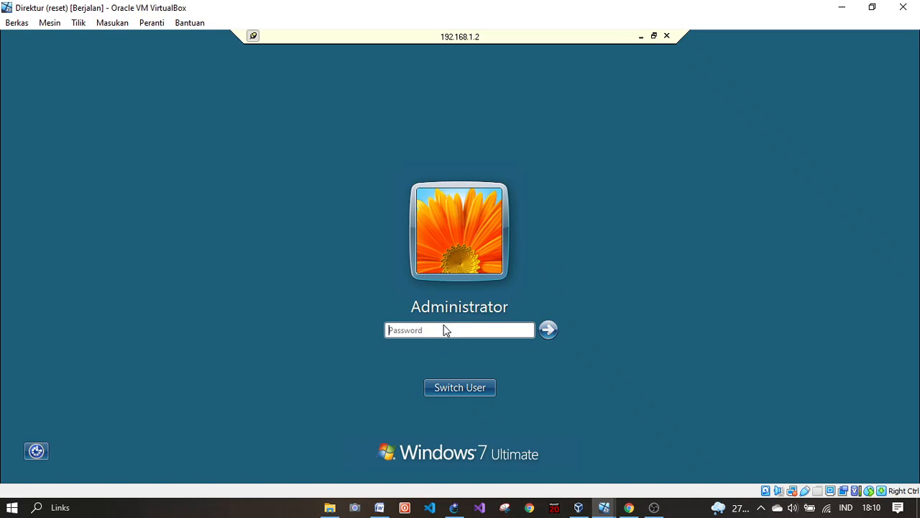
text(123)
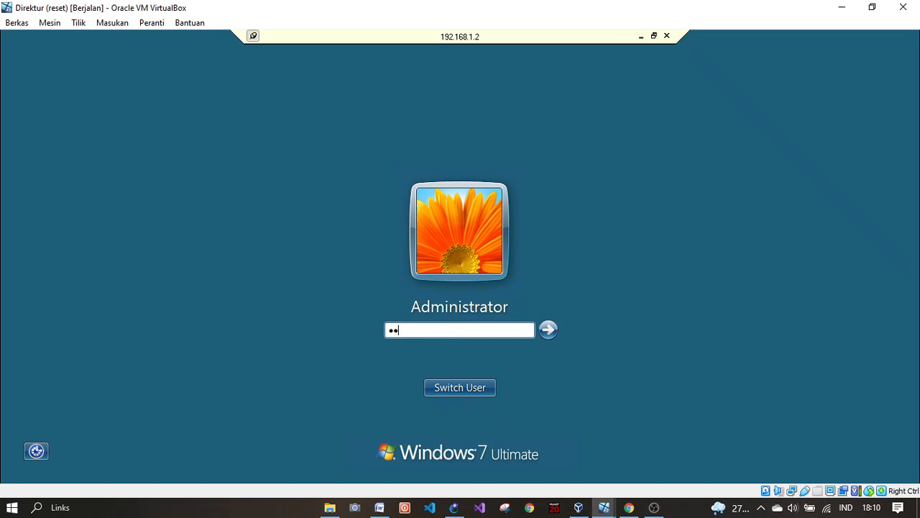
key(Return)
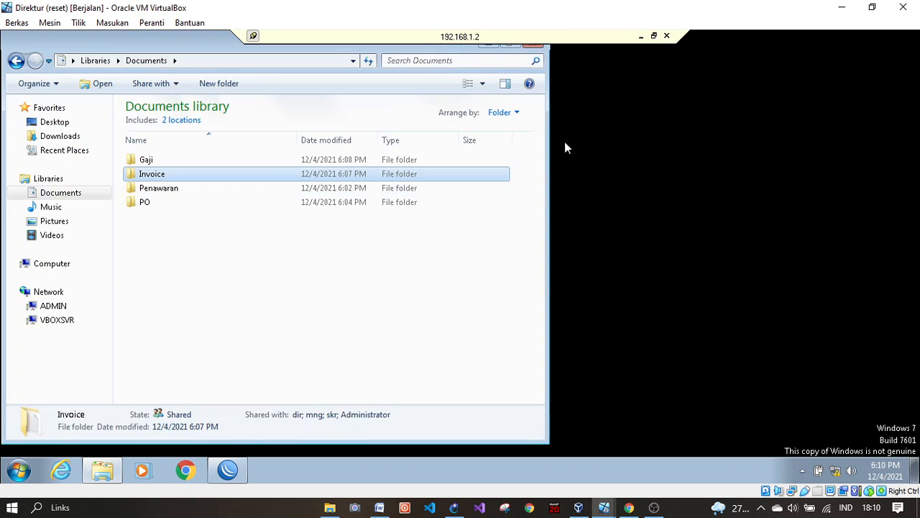
Step: Resize the Documents window and look inside the Penawaran and Invoice folders
click(609, 168)
drag(133, 38, 237, 87)
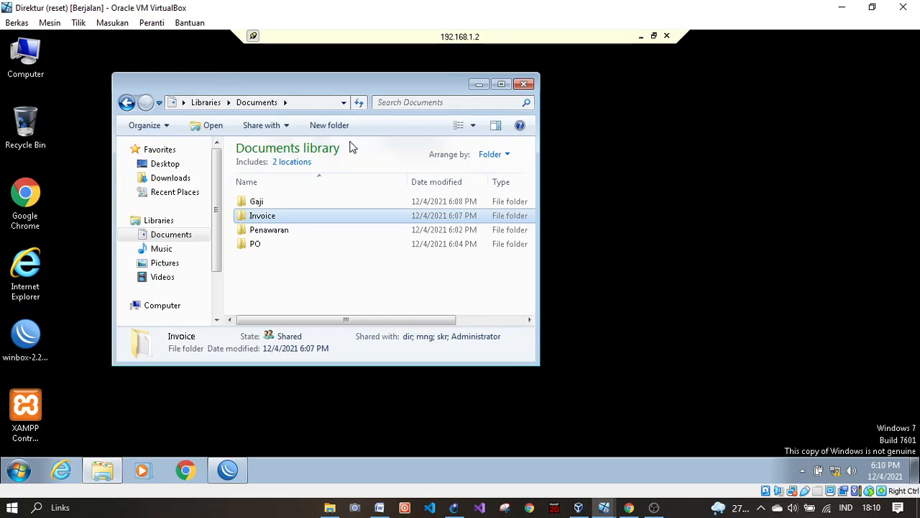
mouse_move(341, 284)
mouse_down()
mouse_move(306, 195)
mouse_move(304, 281)
mouse_move(343, 195)
mouse_move(353, 276)
mouse_move(319, 199)
mouse_move(309, 260)
mouse_move(341, 268)
mouse_up()
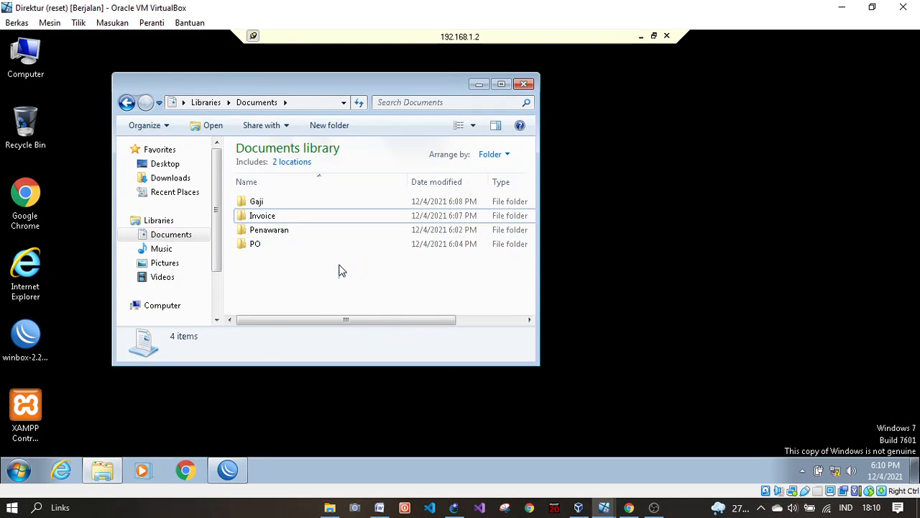
mouse_move(273, 268)
mouse_down()
mouse_move(281, 211)
mouse_move(314, 257)
mouse_move(302, 282)
mouse_move(285, 207)
mouse_move(281, 276)
mouse_up()
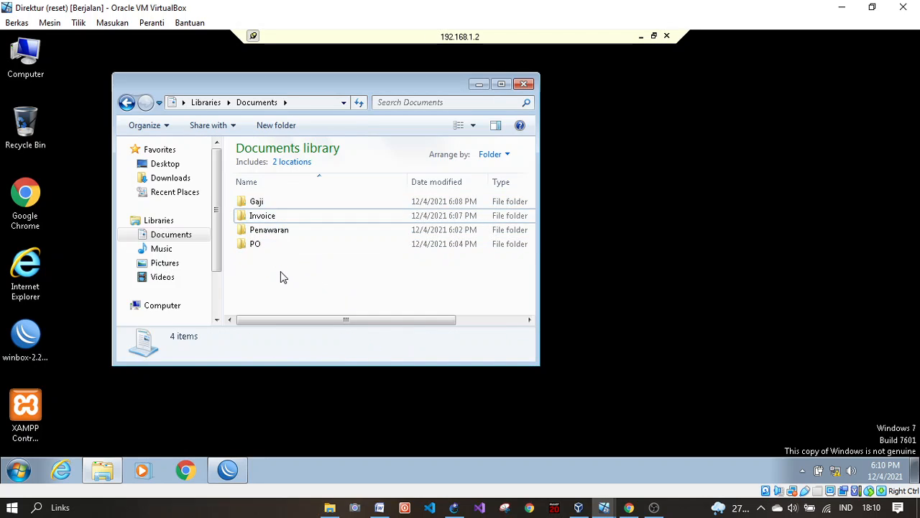
double_click(317, 230)
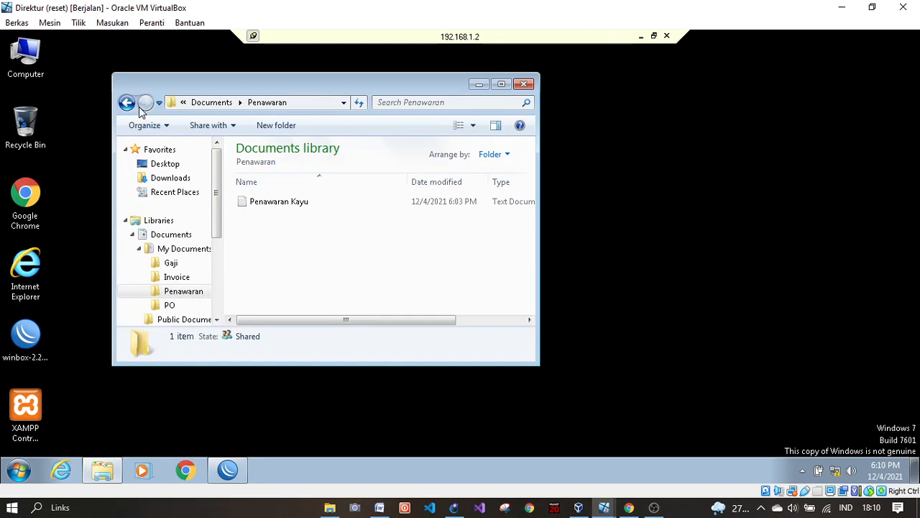
click(129, 103)
double_click(337, 210)
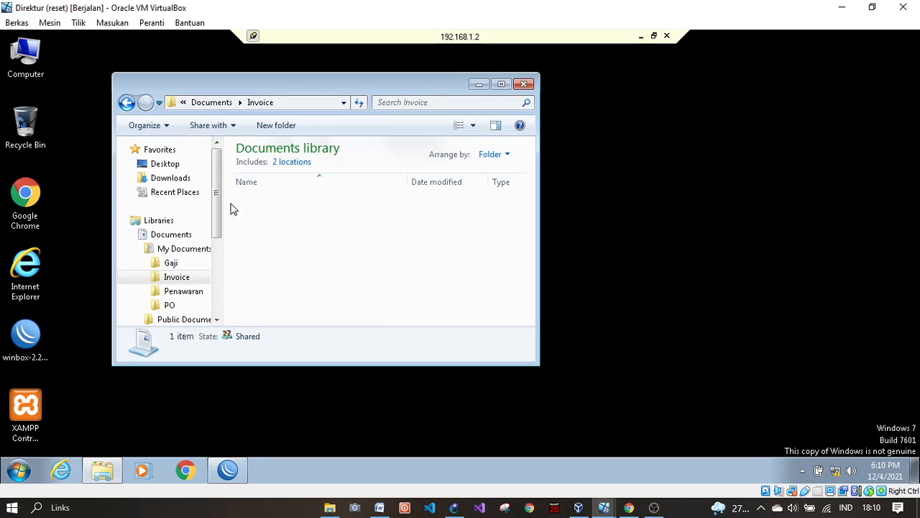
key(BackSpace)
Step: Switch to the Server VM, then back to Direktur and maximize the Documents library
click(603, 507)
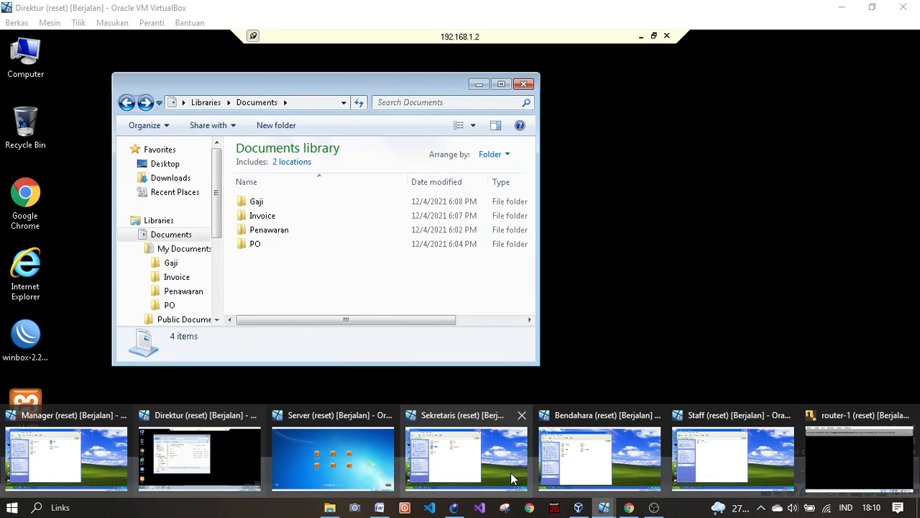
click(311, 454)
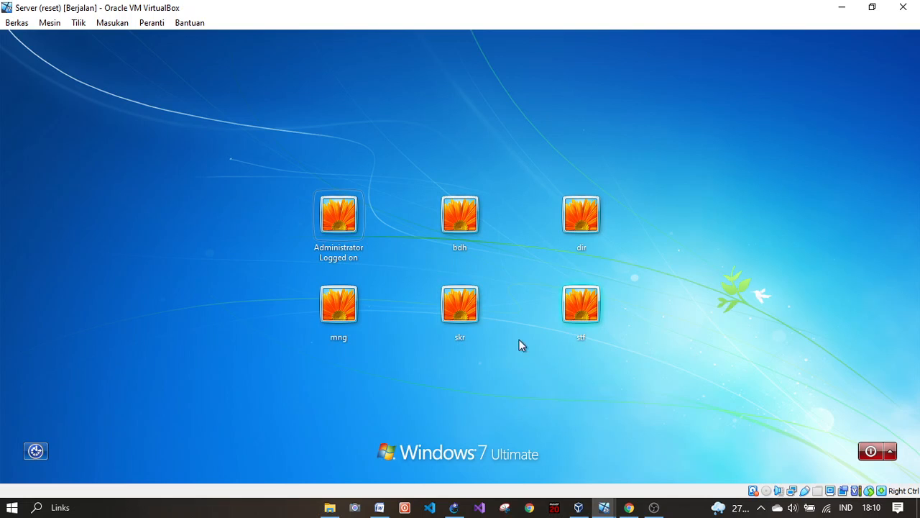
click(601, 509)
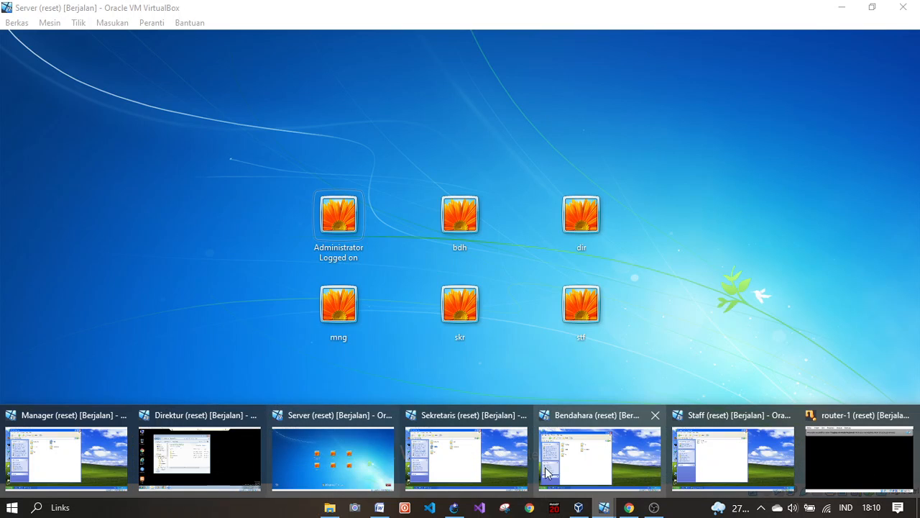
click(227, 448)
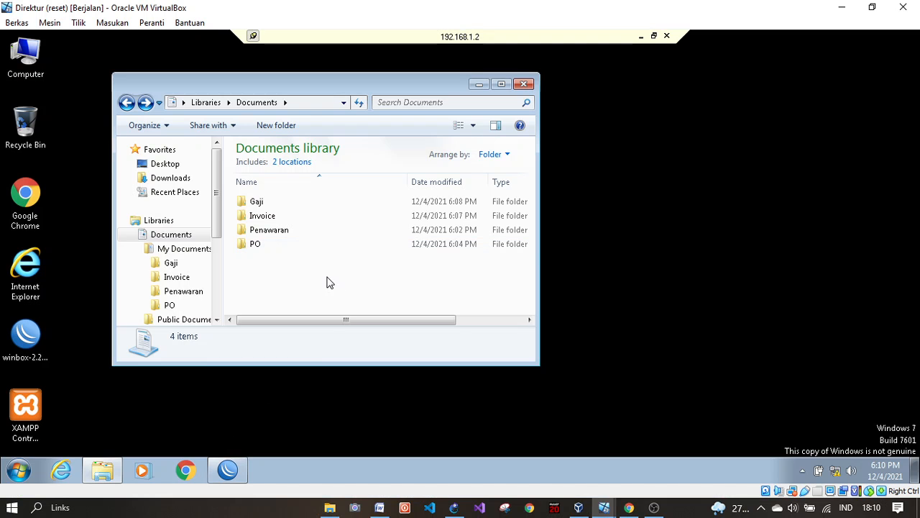
click(501, 83)
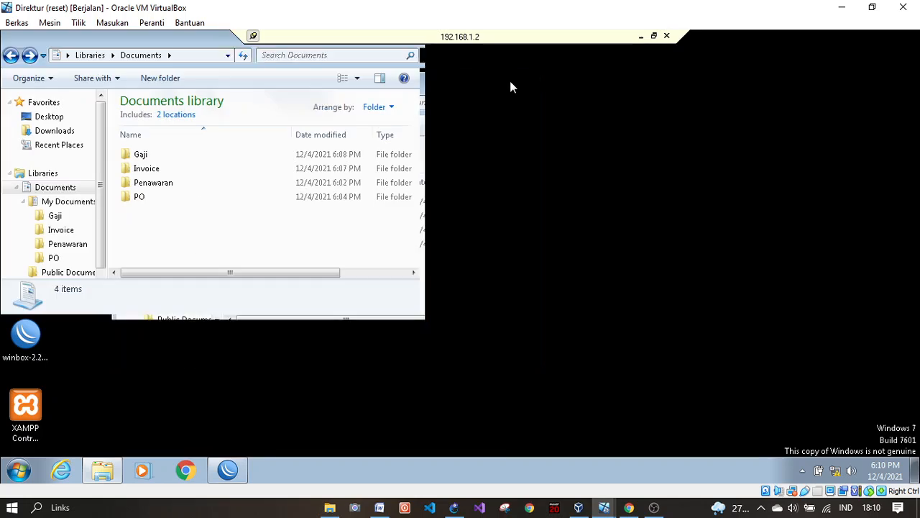
Step: Open Gaji's Properties and review its NTFS permissions for dir, mng, bdh and stf
click(154, 155)
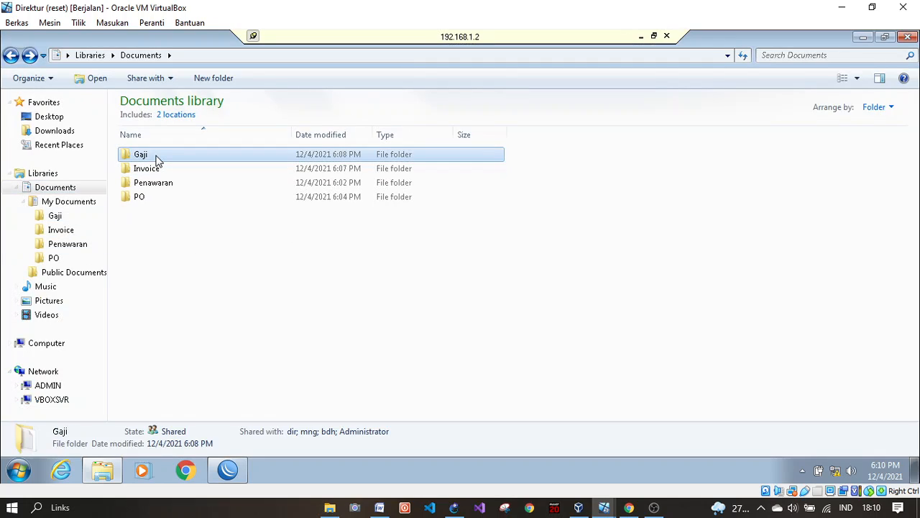
right_click(154, 154)
click(196, 404)
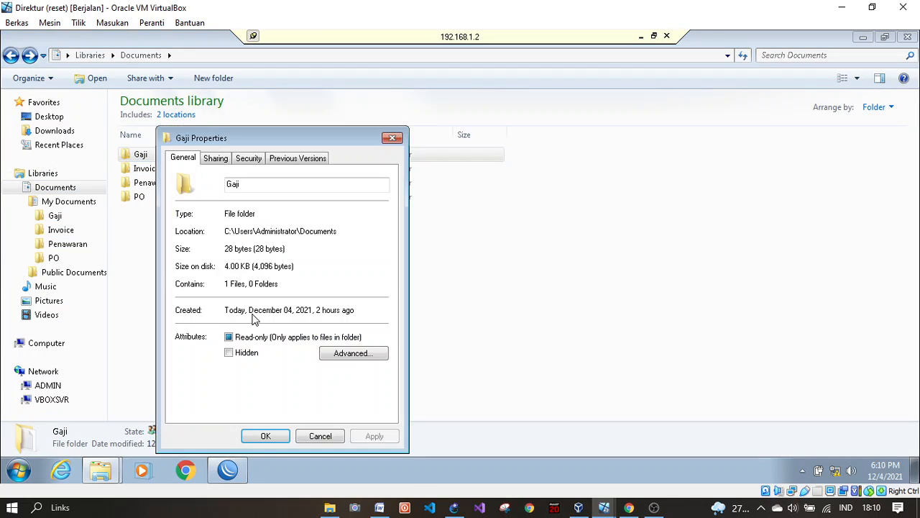
click(251, 160)
scroll(252, 242, down, 1)
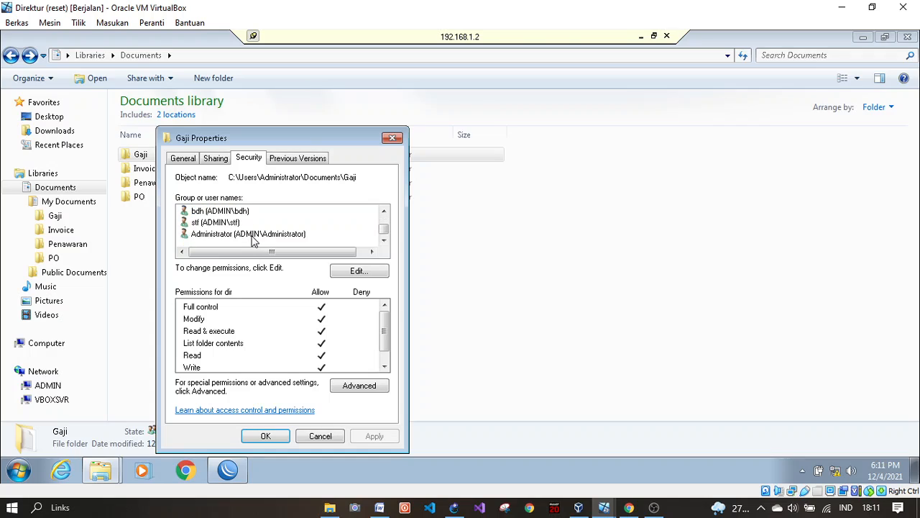
scroll(253, 242, up, 1)
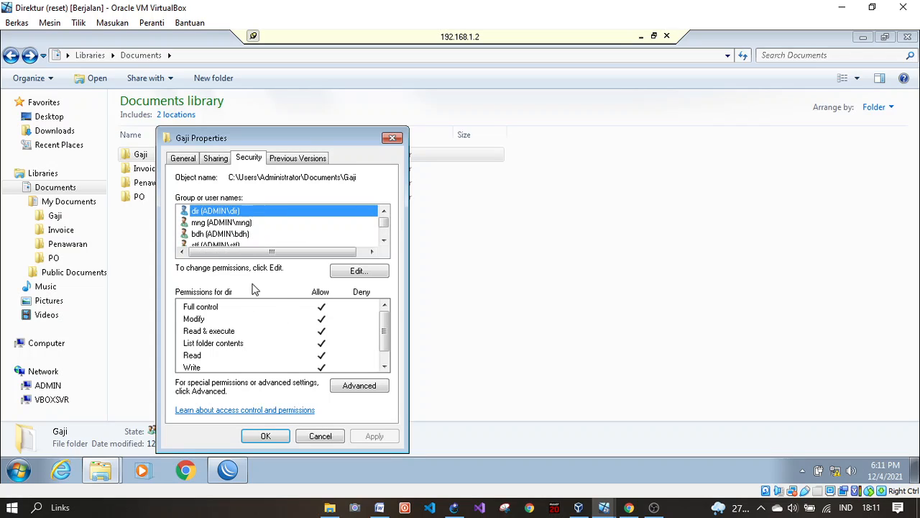
click(227, 224)
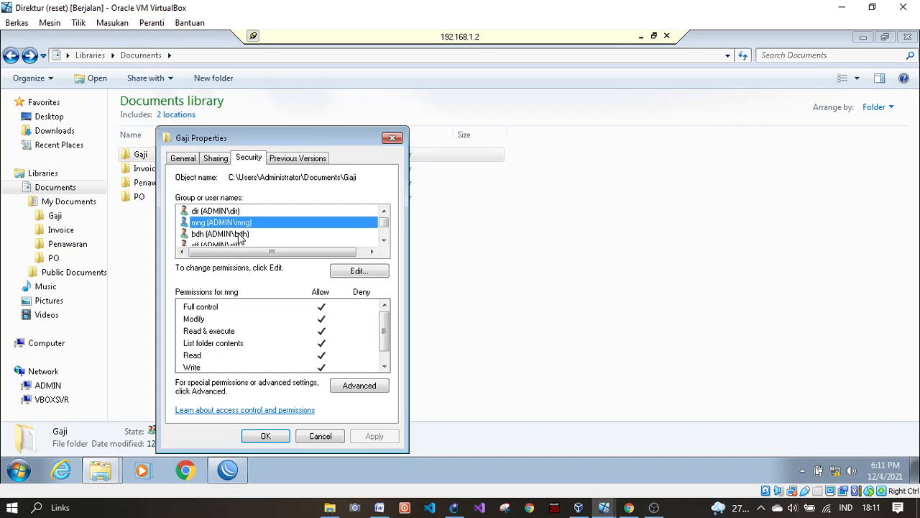
click(234, 235)
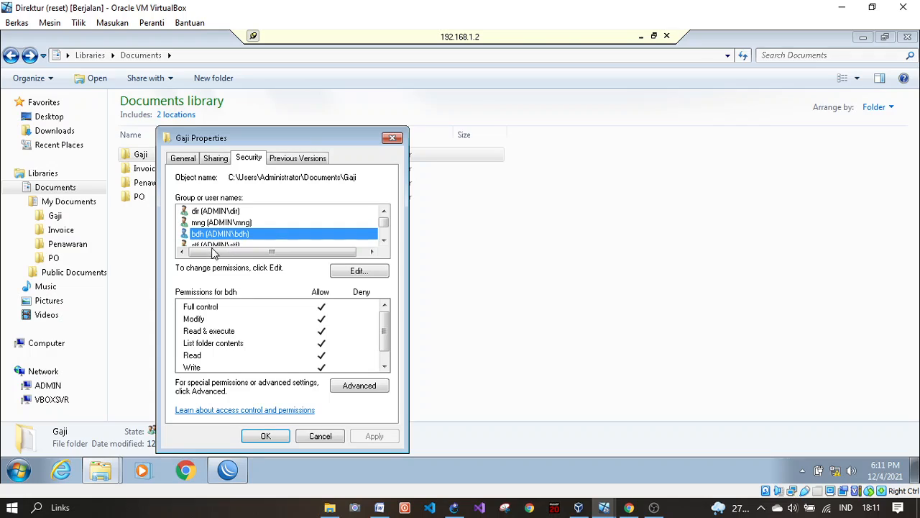
scroll(234, 245, down, 1)
click(216, 221)
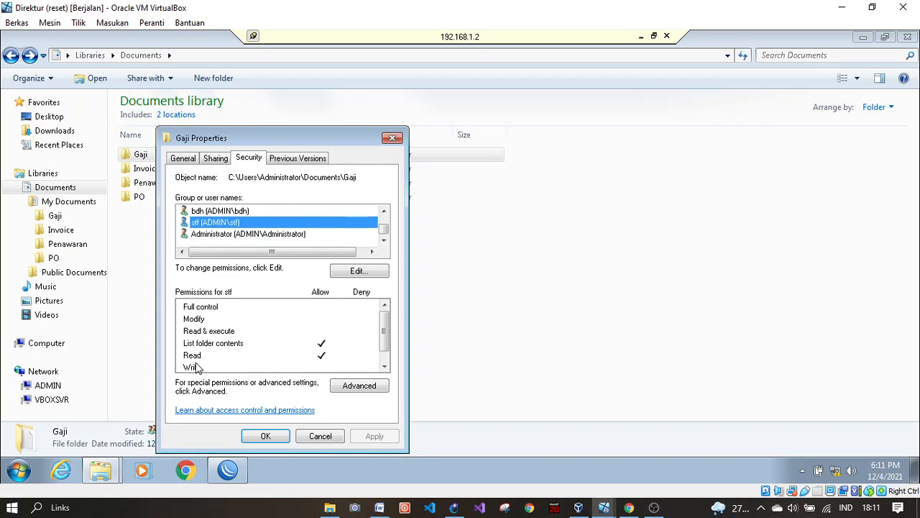
click(217, 159)
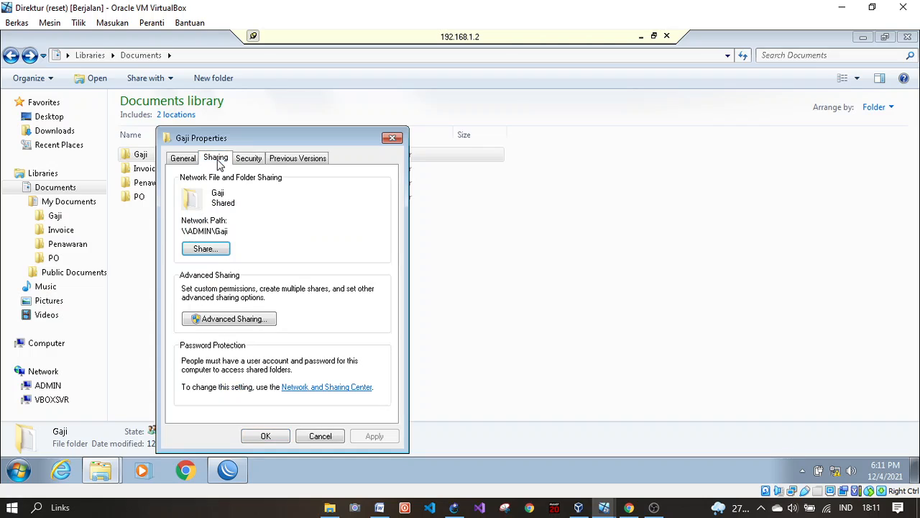
Step: Review Gaji's share permissions for dir, mng, skr, bdh and stf under Advanced Sharing
click(224, 319)
click(220, 344)
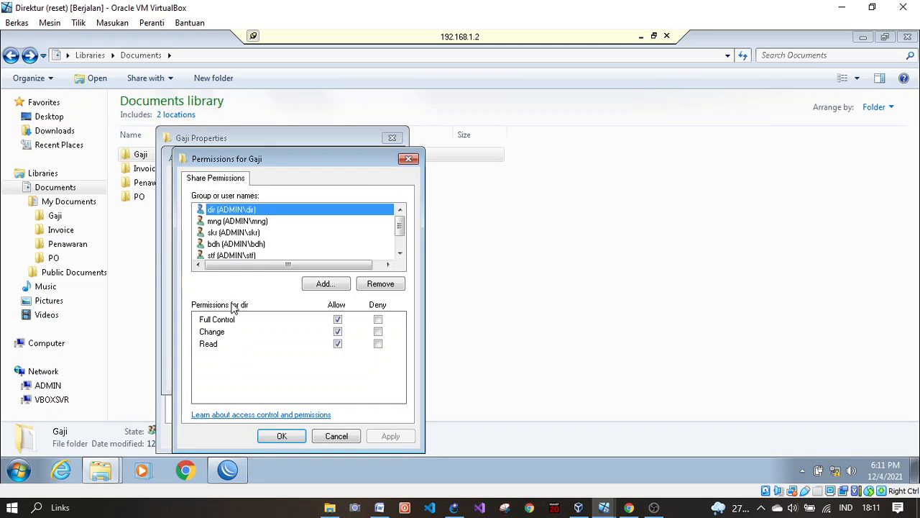
click(242, 225)
click(242, 214)
click(235, 222)
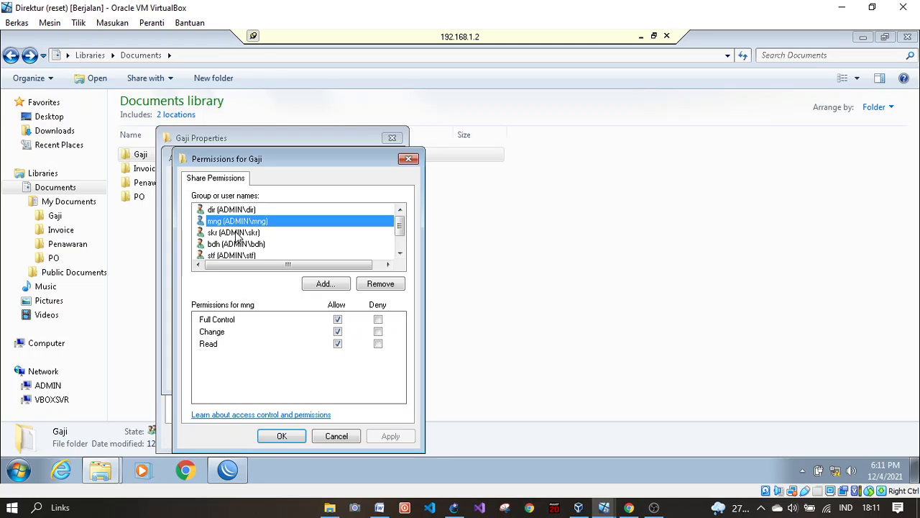
click(237, 233)
click(236, 244)
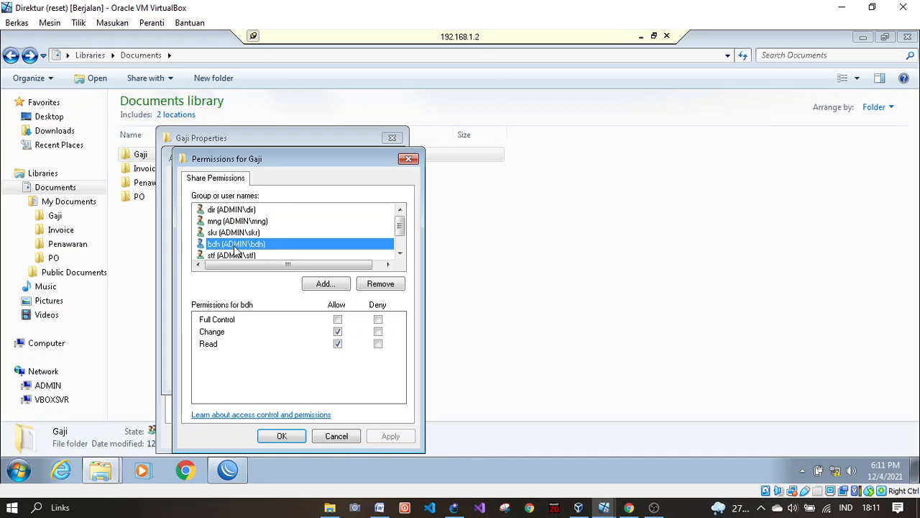
scroll(235, 248, down, 1)
click(239, 233)
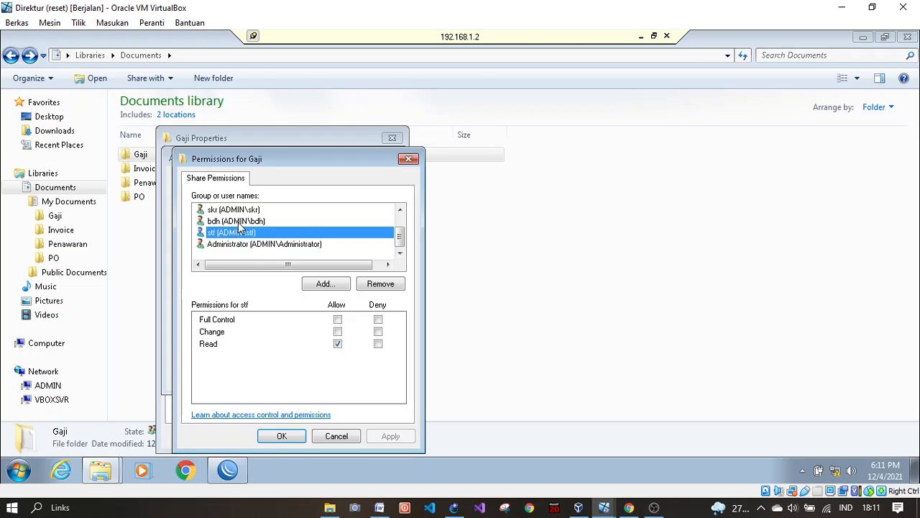
click(240, 223)
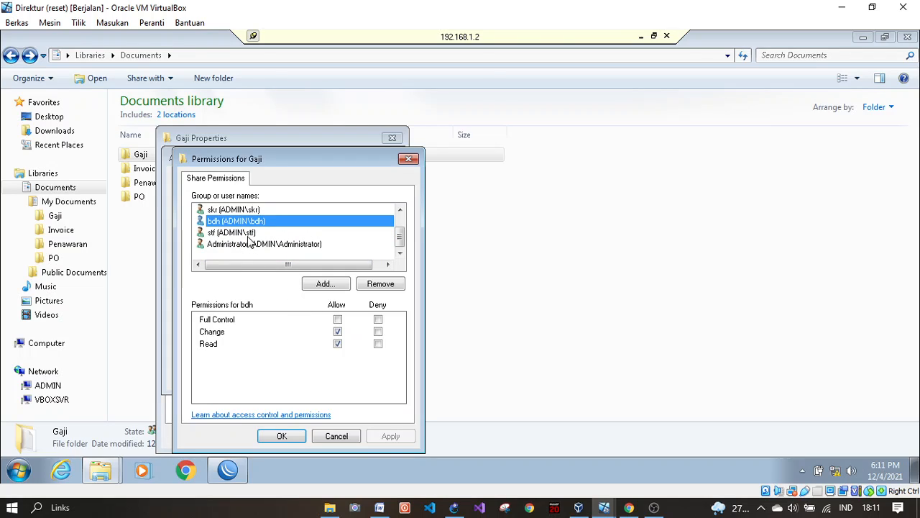
click(244, 234)
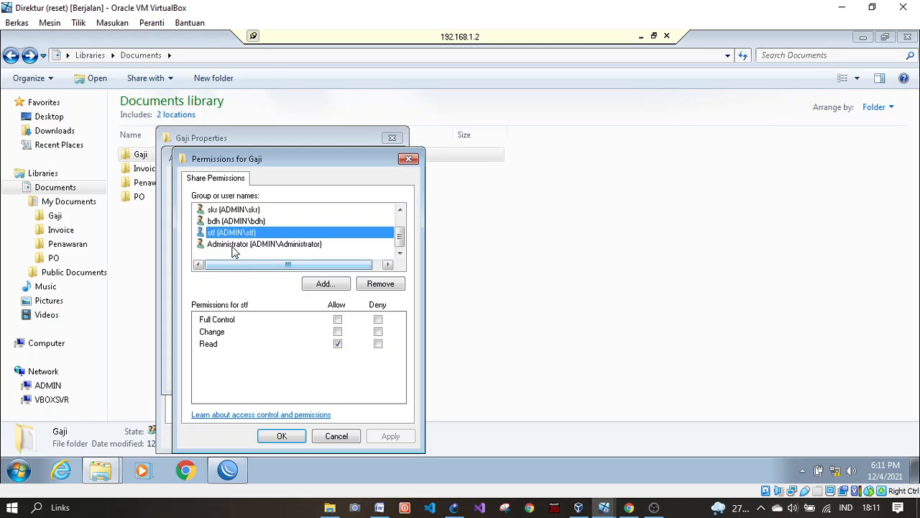
Step: Confirm the Gaji share permissions and Advanced Sharing, and close Gaji Properties
click(279, 436)
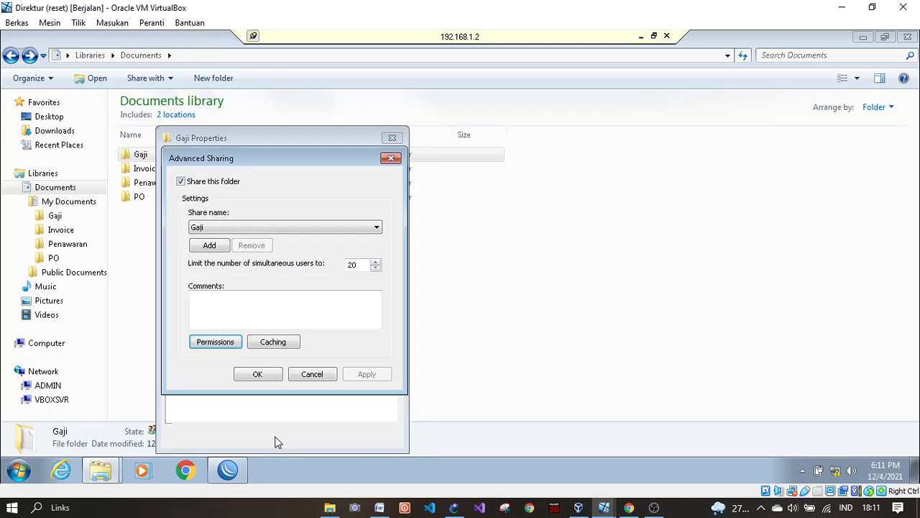
click(257, 375)
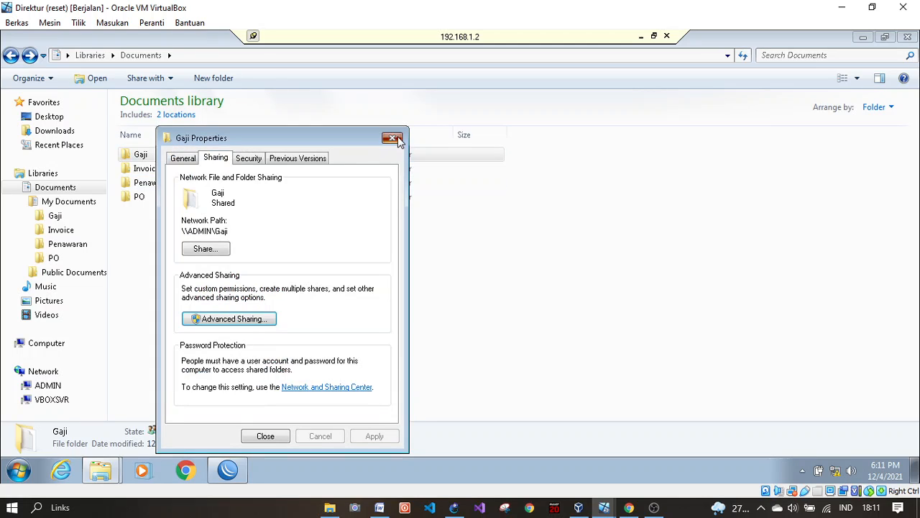
click(266, 435)
right_click(235, 172)
click(276, 423)
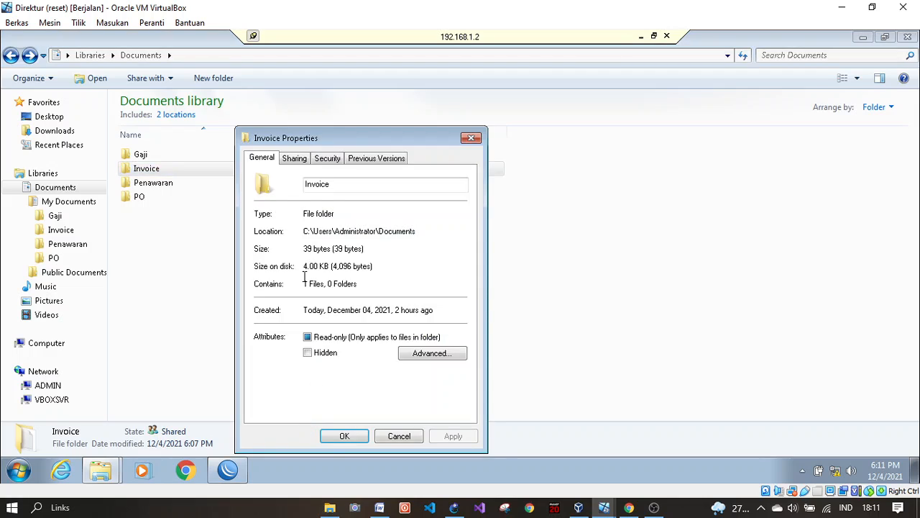
click(332, 160)
click(299, 222)
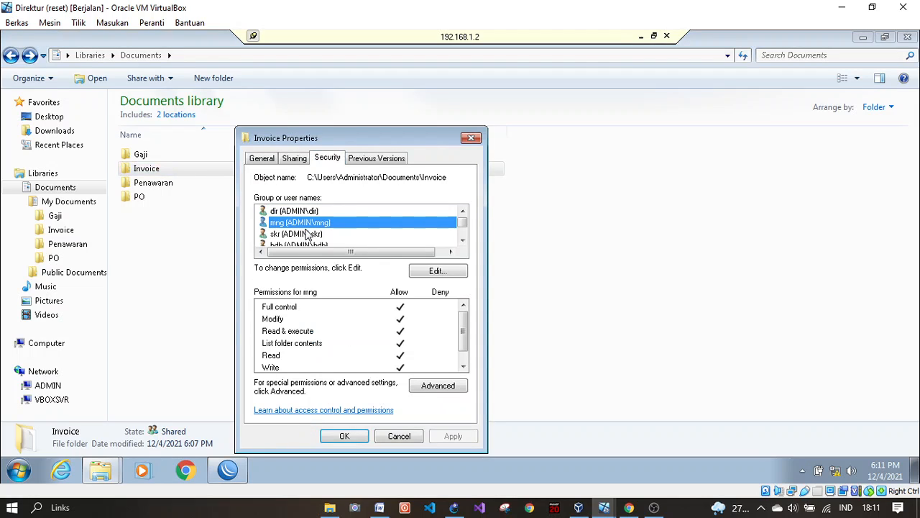
key(Up)
click(307, 210)
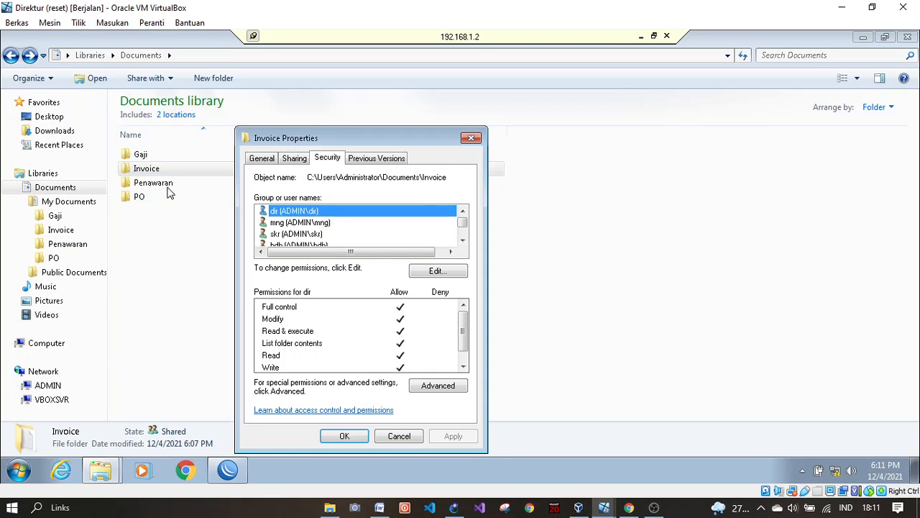
click(304, 237)
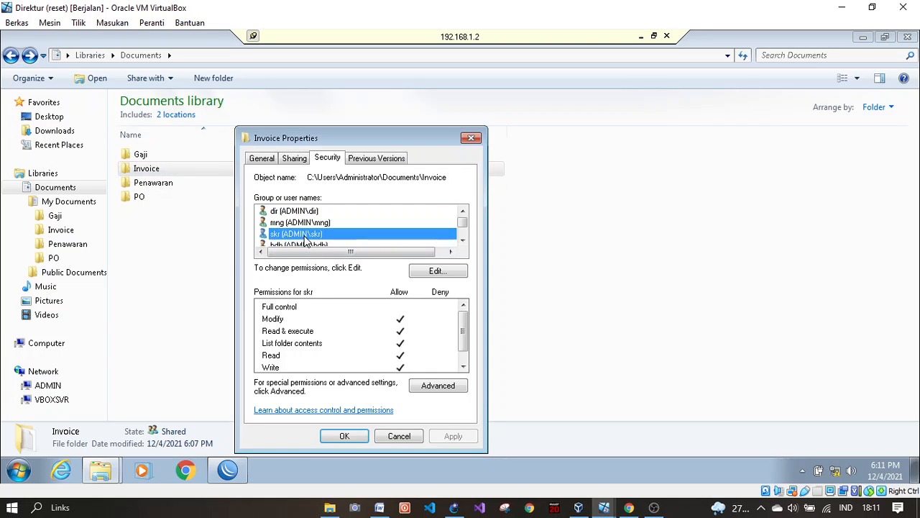
scroll(306, 241, down, 1)
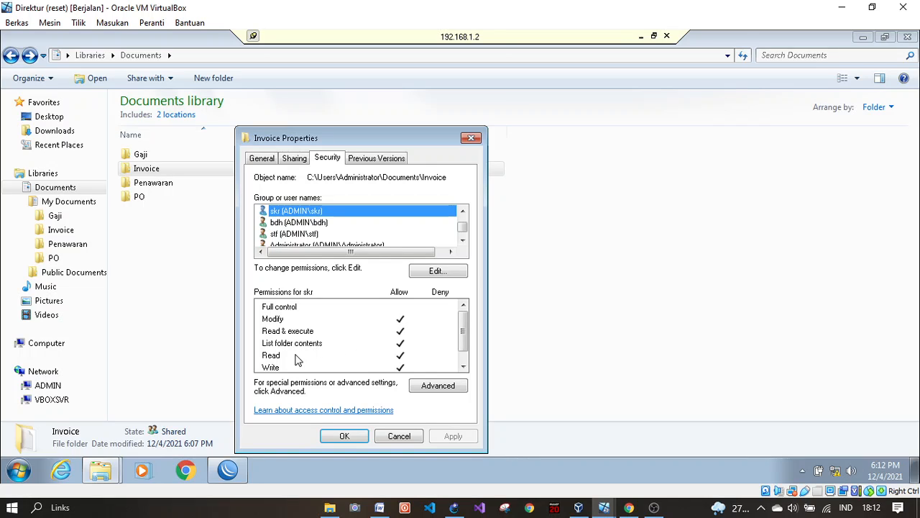
scroll(284, 365, down, 1)
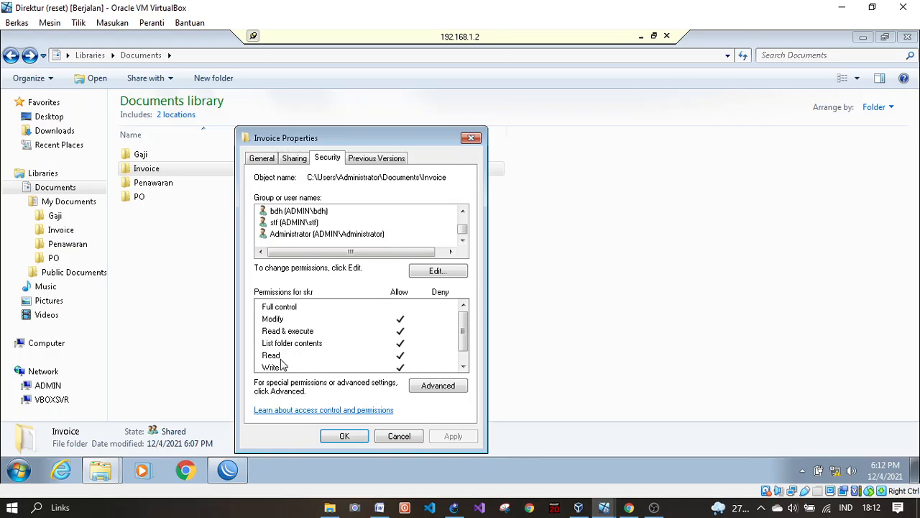
scroll(291, 237, up, 2)
click(296, 233)
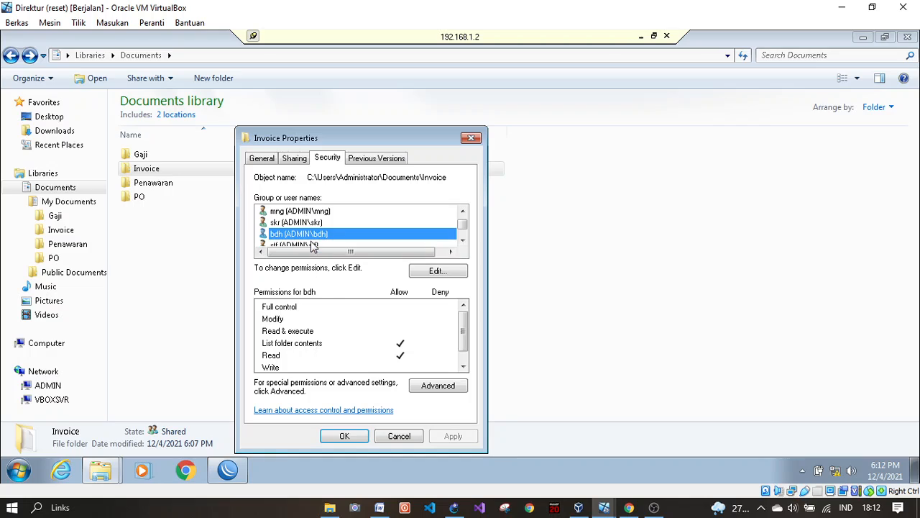
click(314, 245)
scroll(313, 239, down, 2)
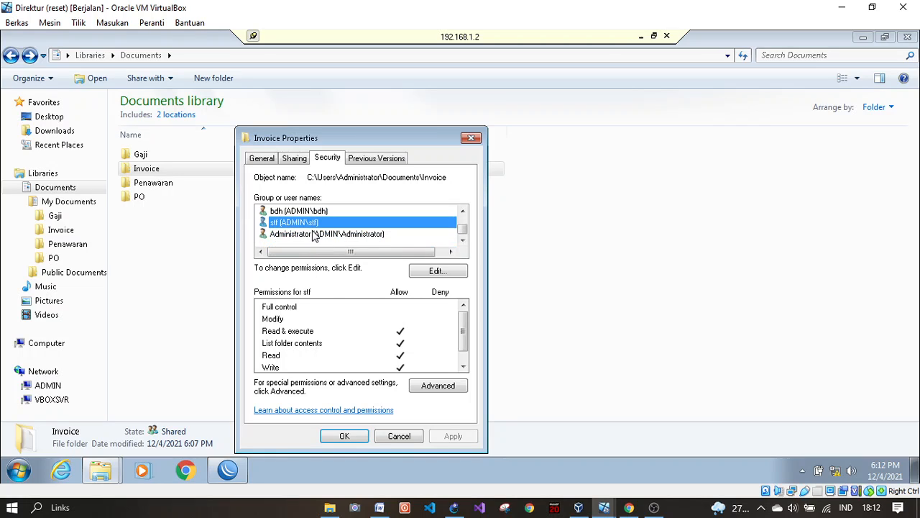
click(316, 235)
Step: Close Invoice Properties and give user dir Full control over the Penawaran folder
click(344, 436)
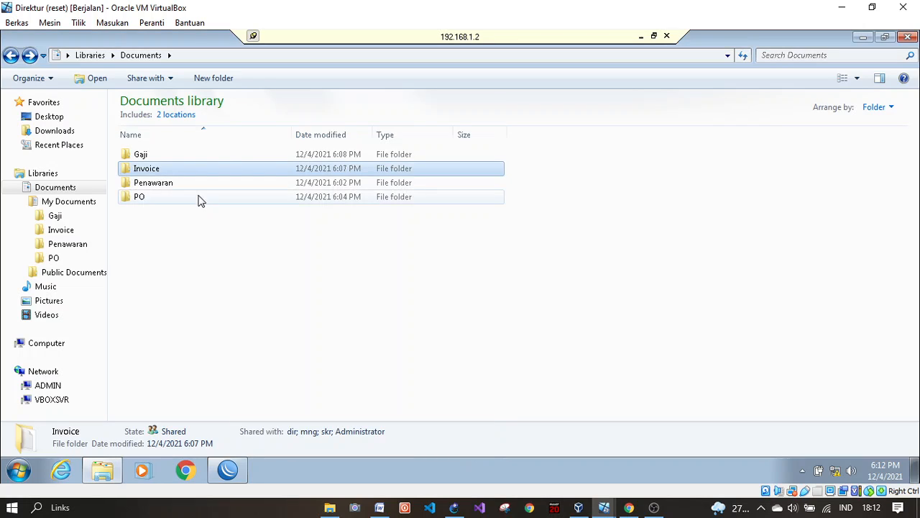
right_click(197, 187)
click(246, 436)
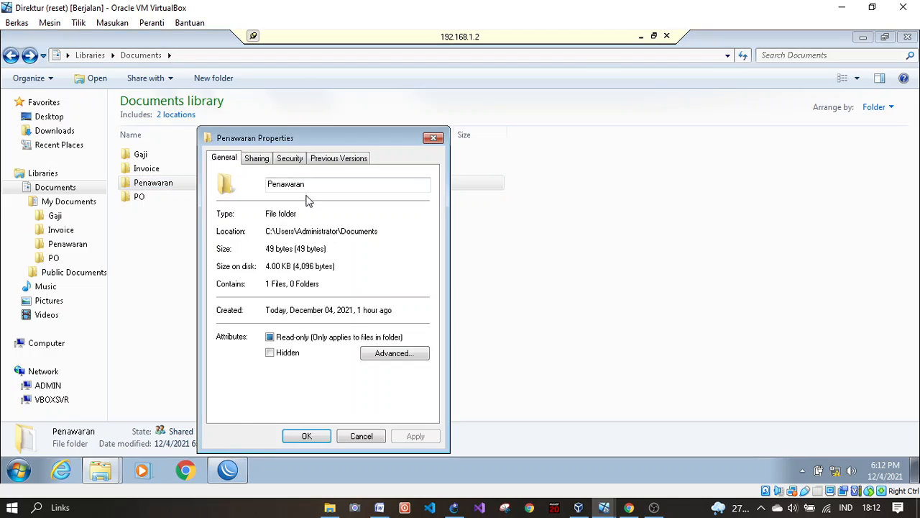
click(290, 158)
scroll(287, 237, down, 2)
scroll(286, 236, up, 2)
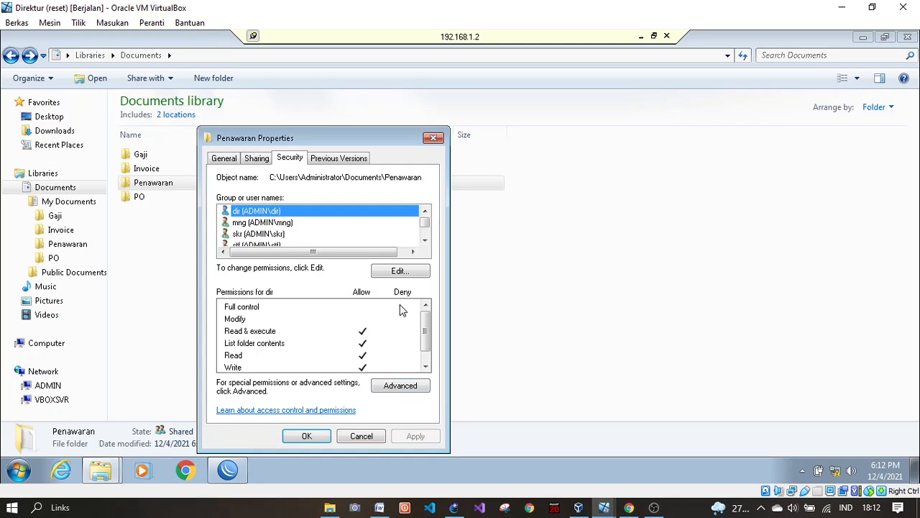
click(406, 273)
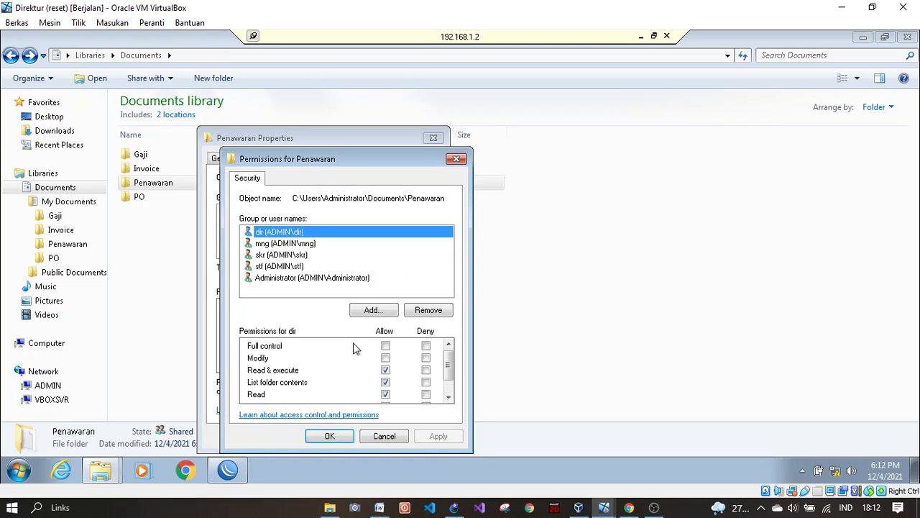
click(386, 347)
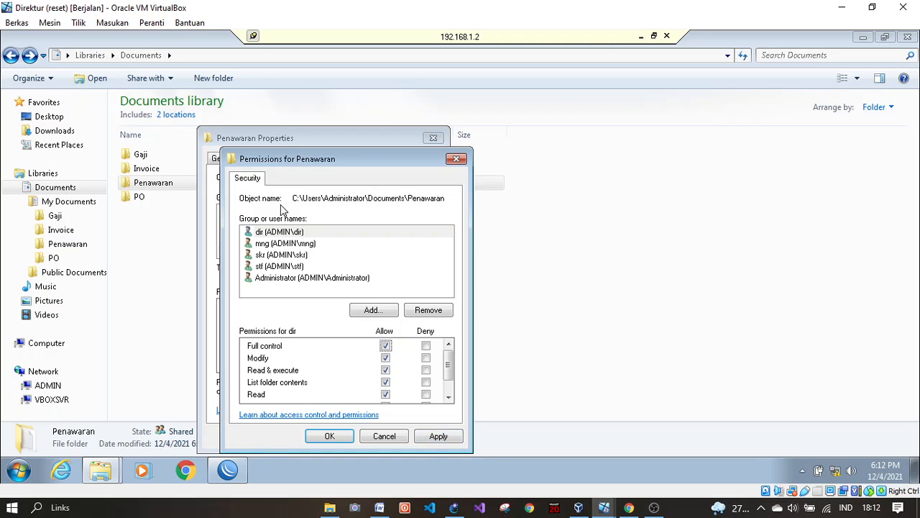
click(302, 244)
click(439, 435)
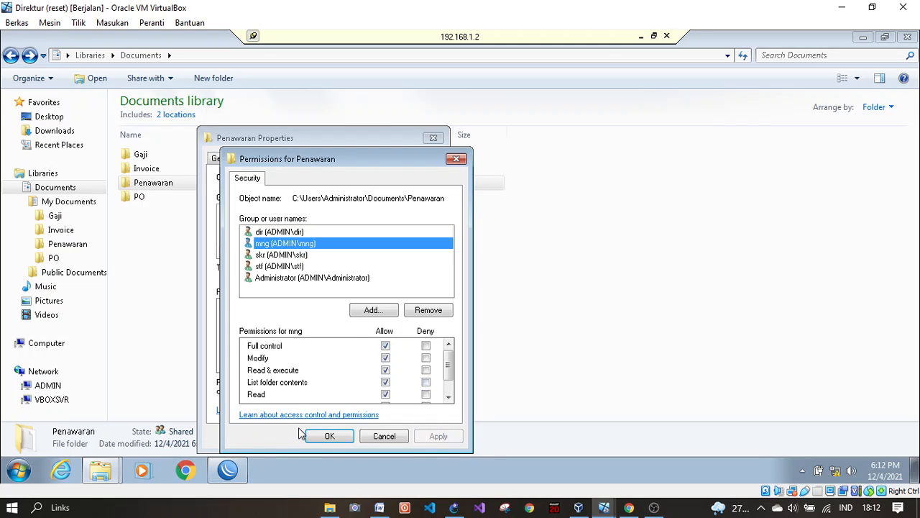
click(328, 435)
Step: Review skr, stf and Administrator permissions on Penawaran, then close its Properties
click(270, 235)
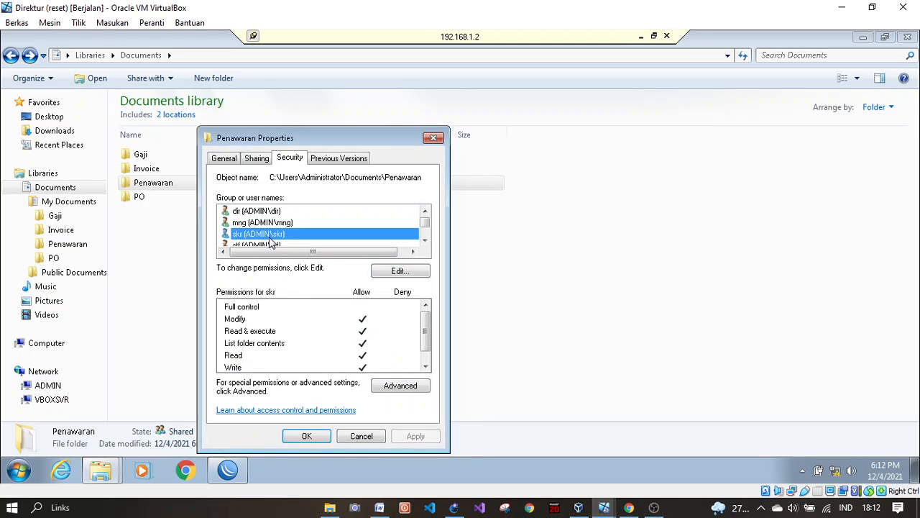
scroll(251, 238, down, 1)
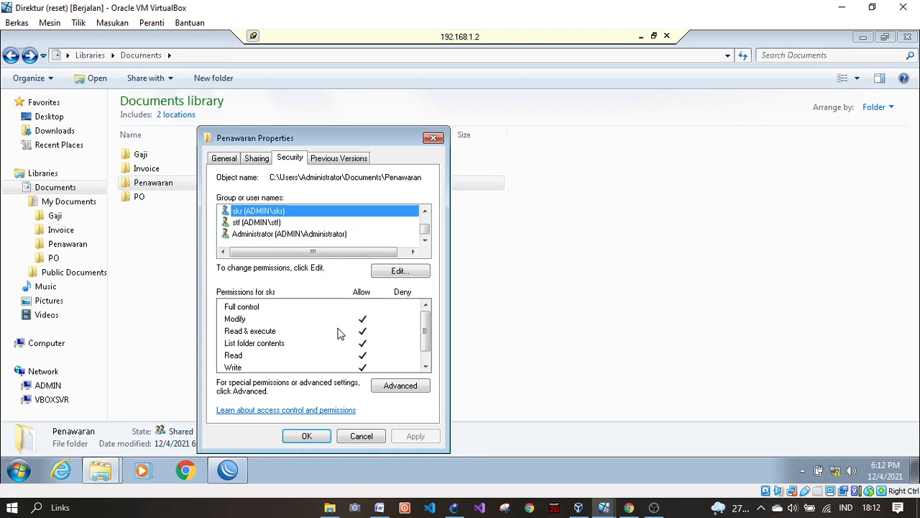
click(259, 223)
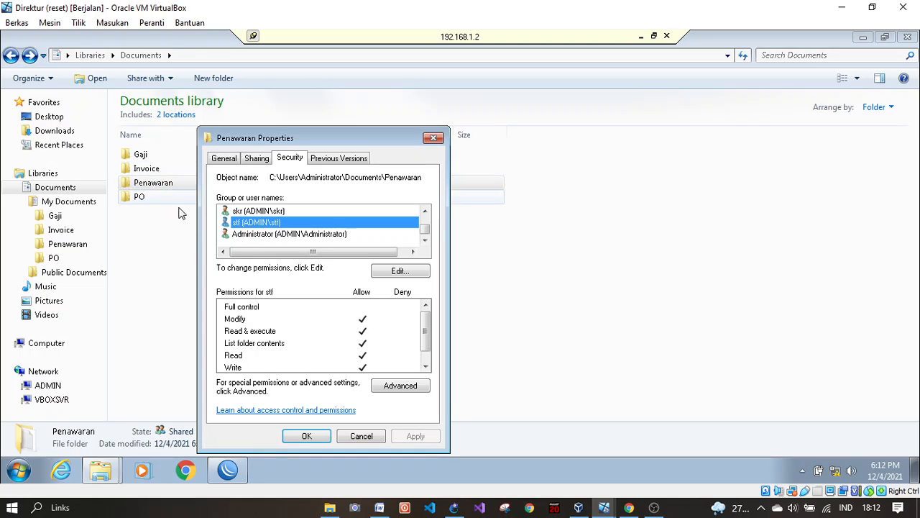
click(276, 235)
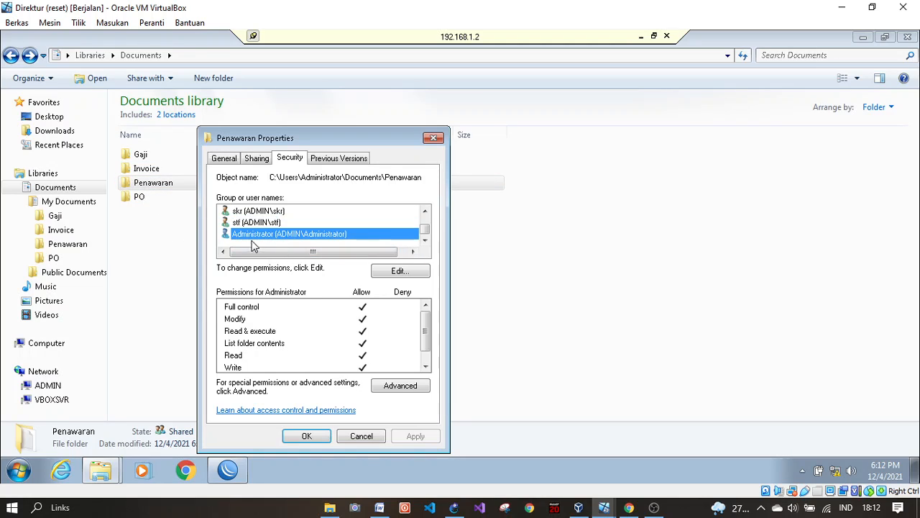
click(307, 435)
right_click(195, 197)
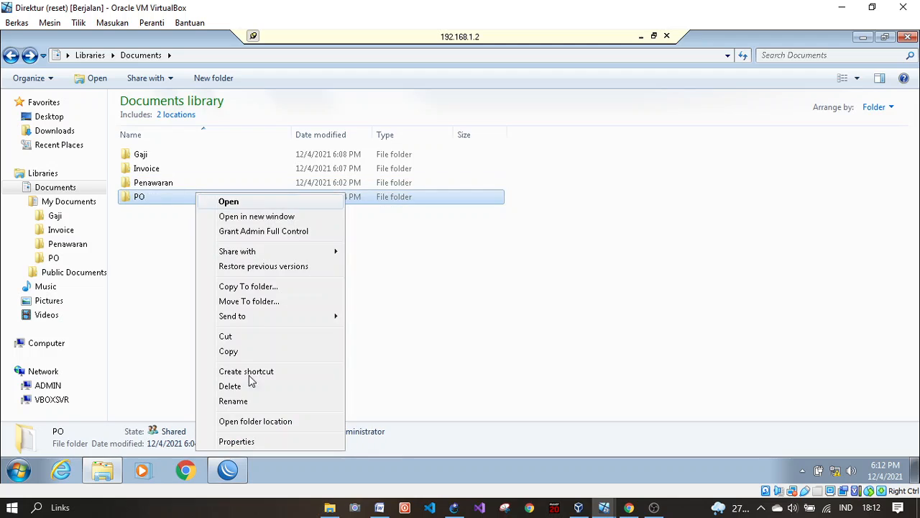
click(238, 442)
click(288, 158)
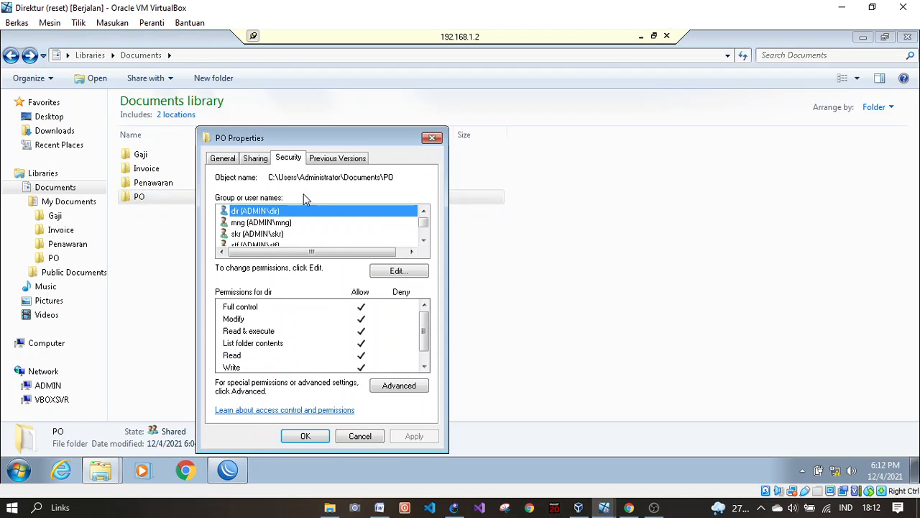
click(261, 222)
click(263, 234)
click(265, 210)
click(267, 223)
click(266, 212)
scroll(268, 236, down, 1)
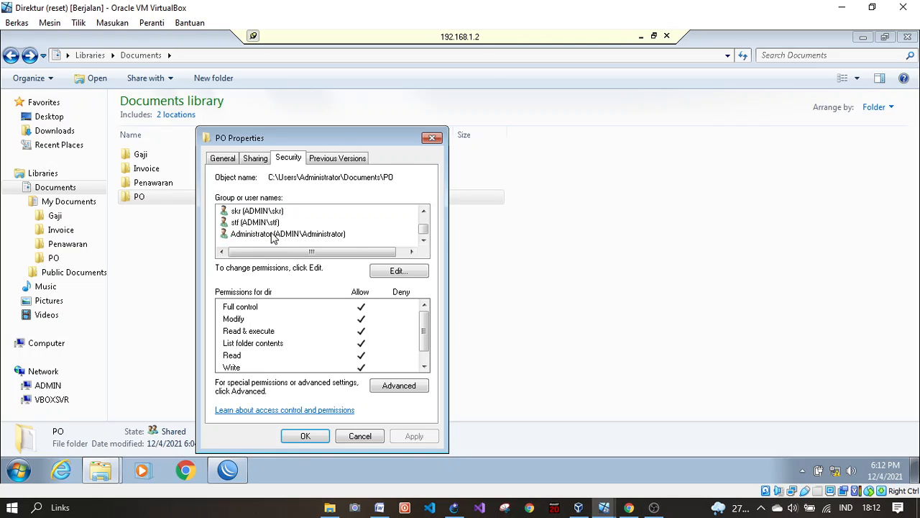
click(261, 213)
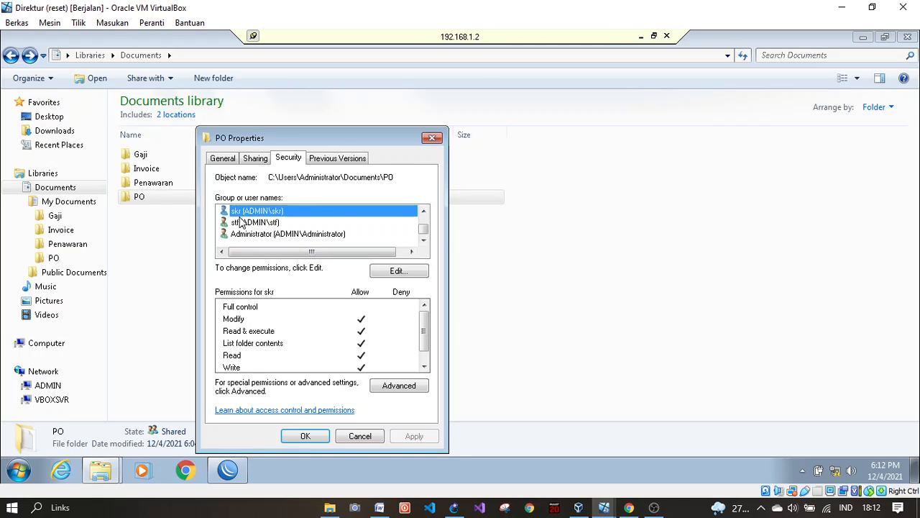
click(243, 224)
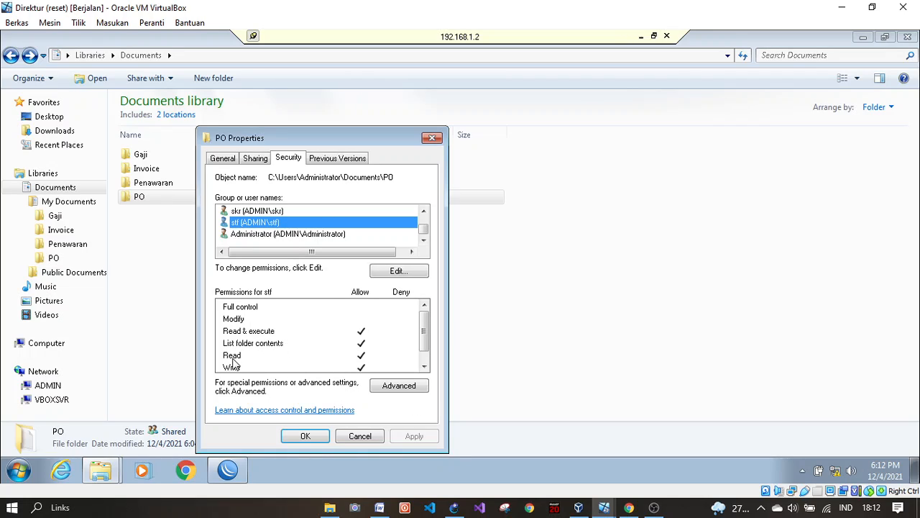
click(306, 435)
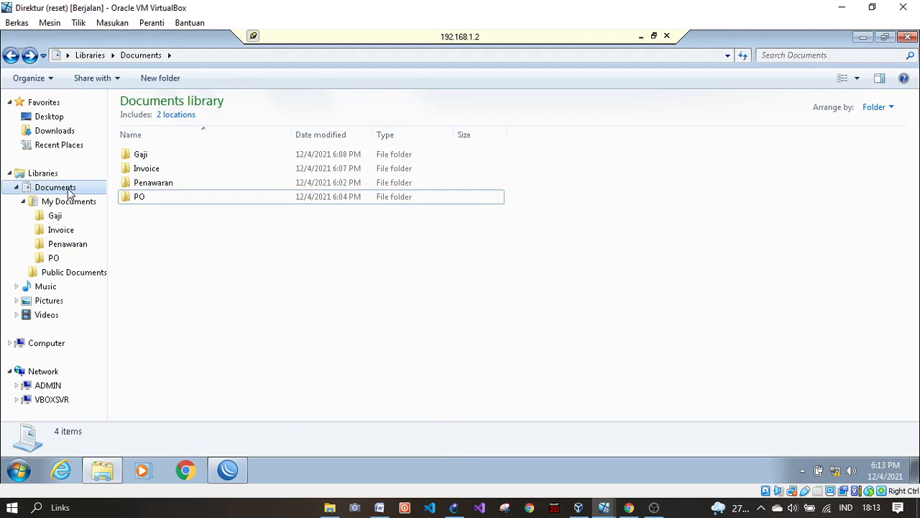